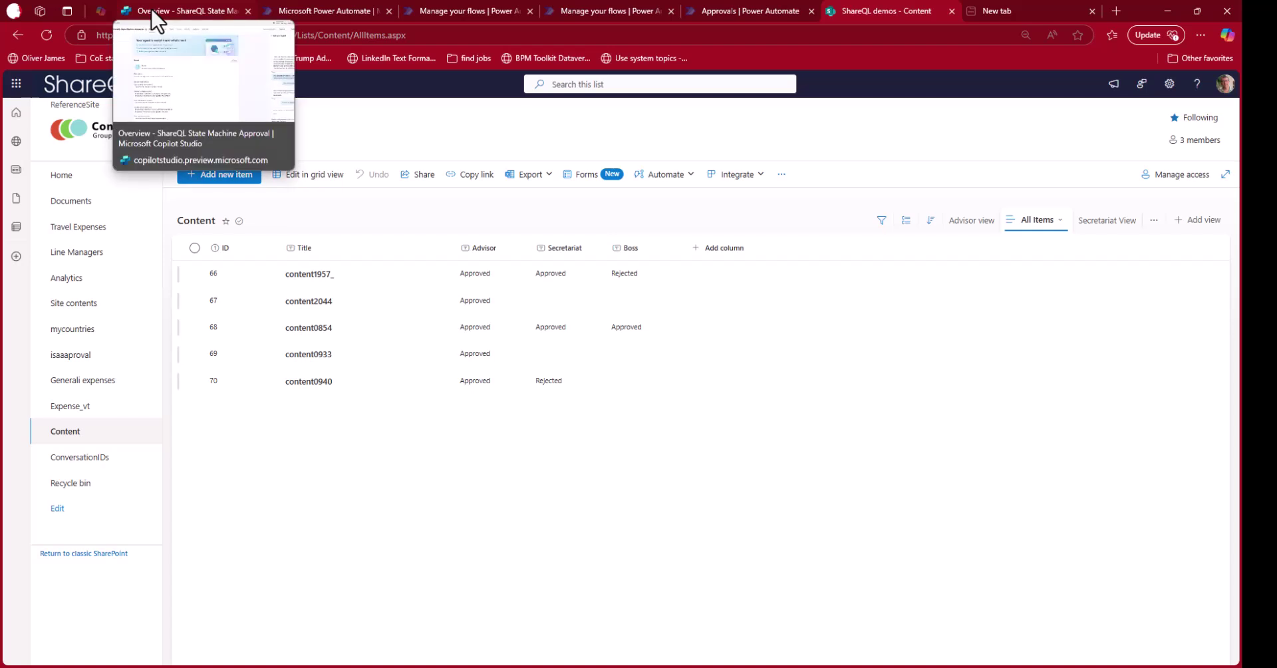
Switch to Copilot Studio and review the ShareQL State Machine Approval agent's instructions, topics, knowledge, actions and triggers.
left_click(151, 10)
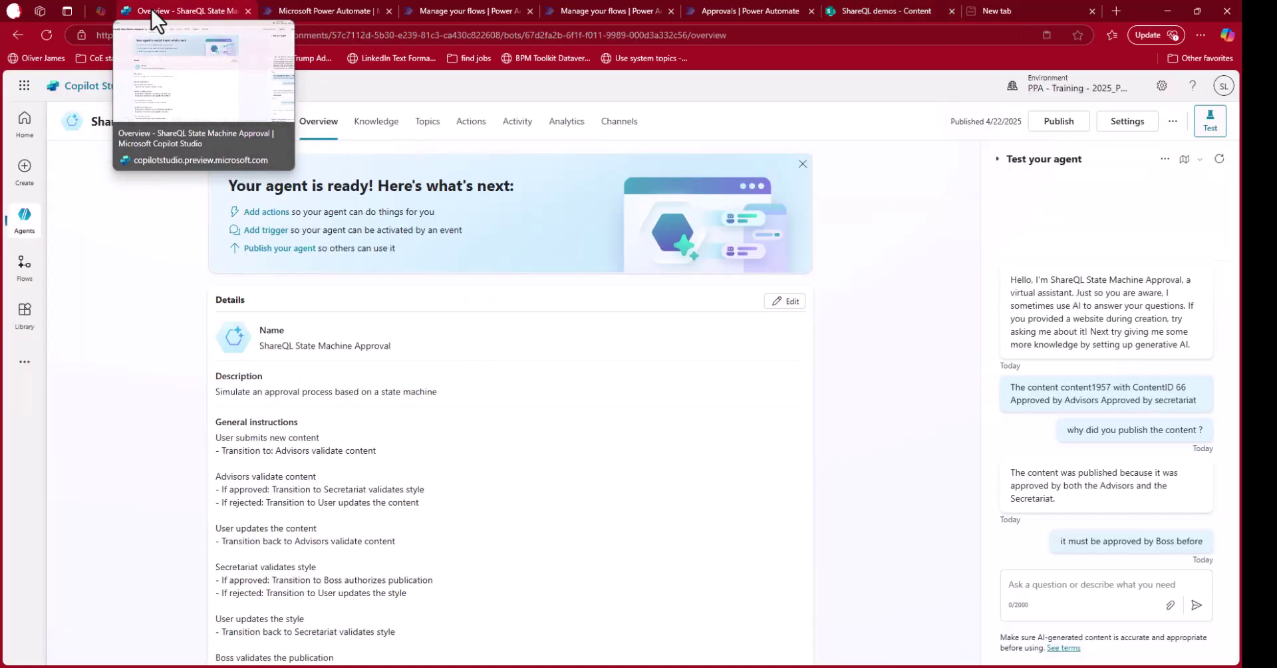
scroll(430, 346, "down", 7)
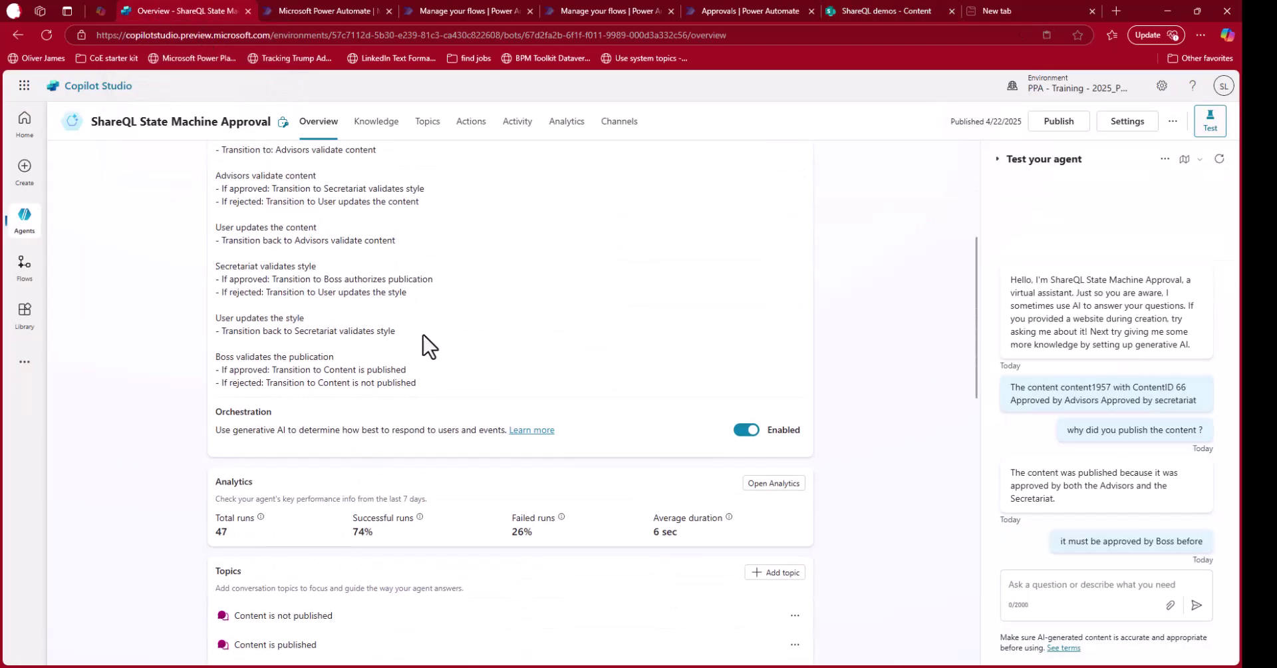
scroll(429, 344, "down", 1)
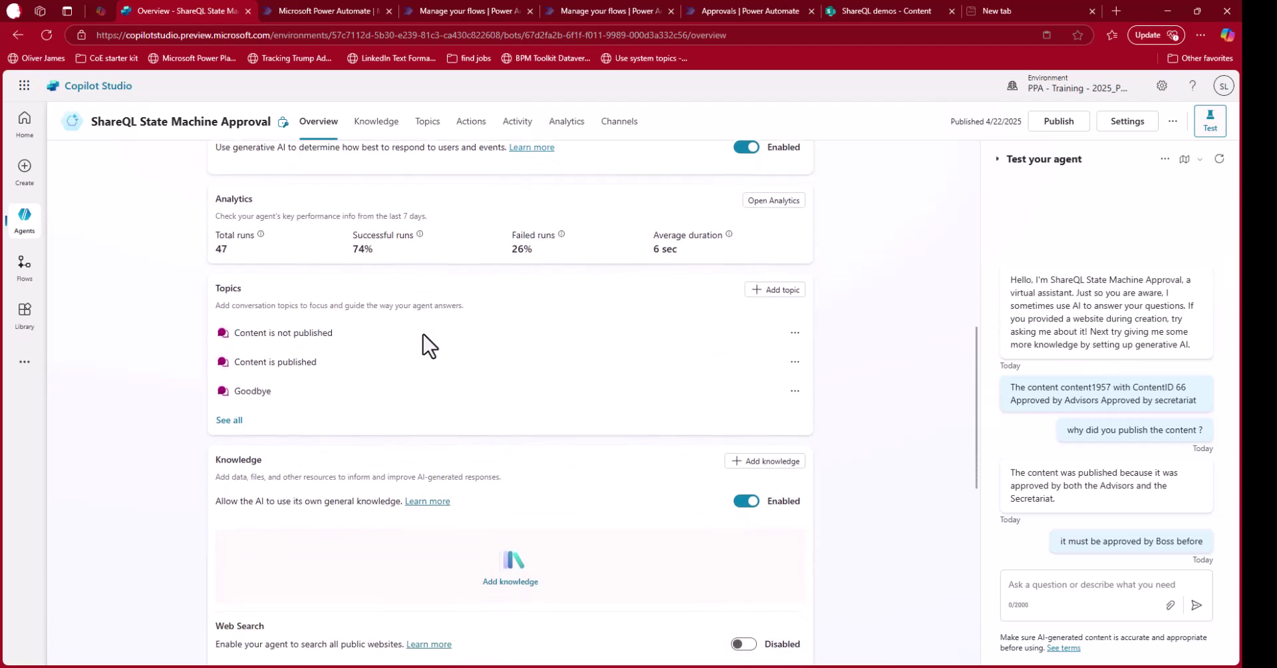
scroll(424, 344, "down", 2)
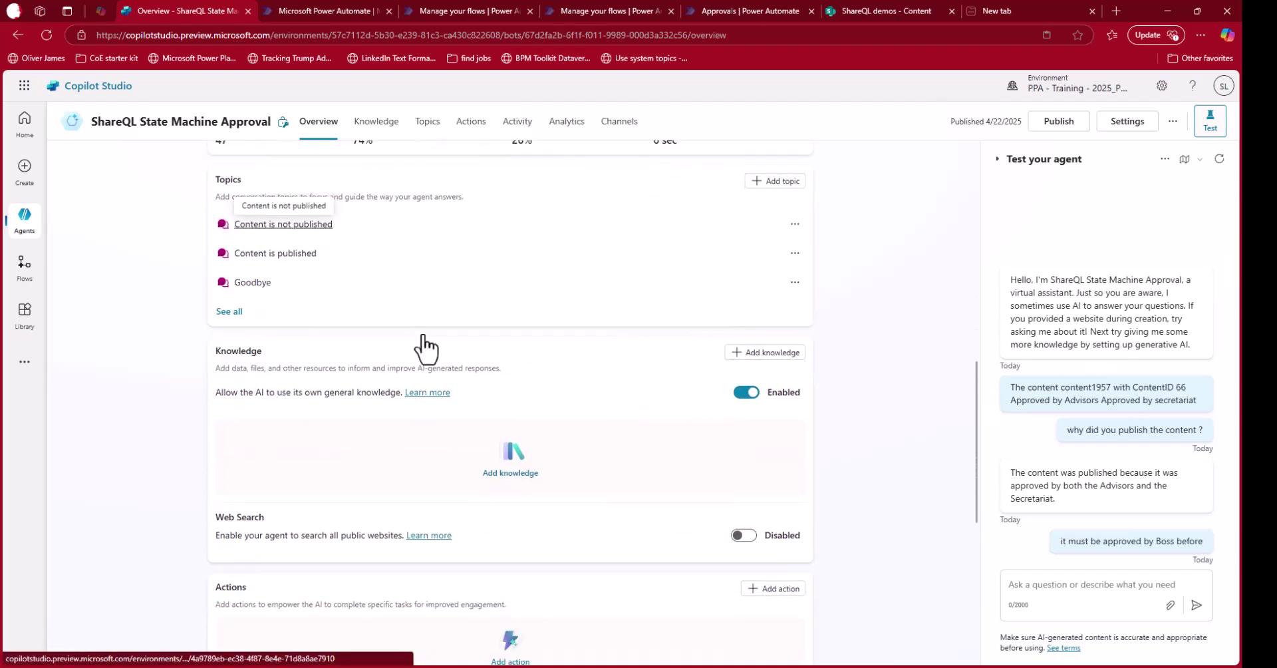
scroll(428, 342, "down", 6)
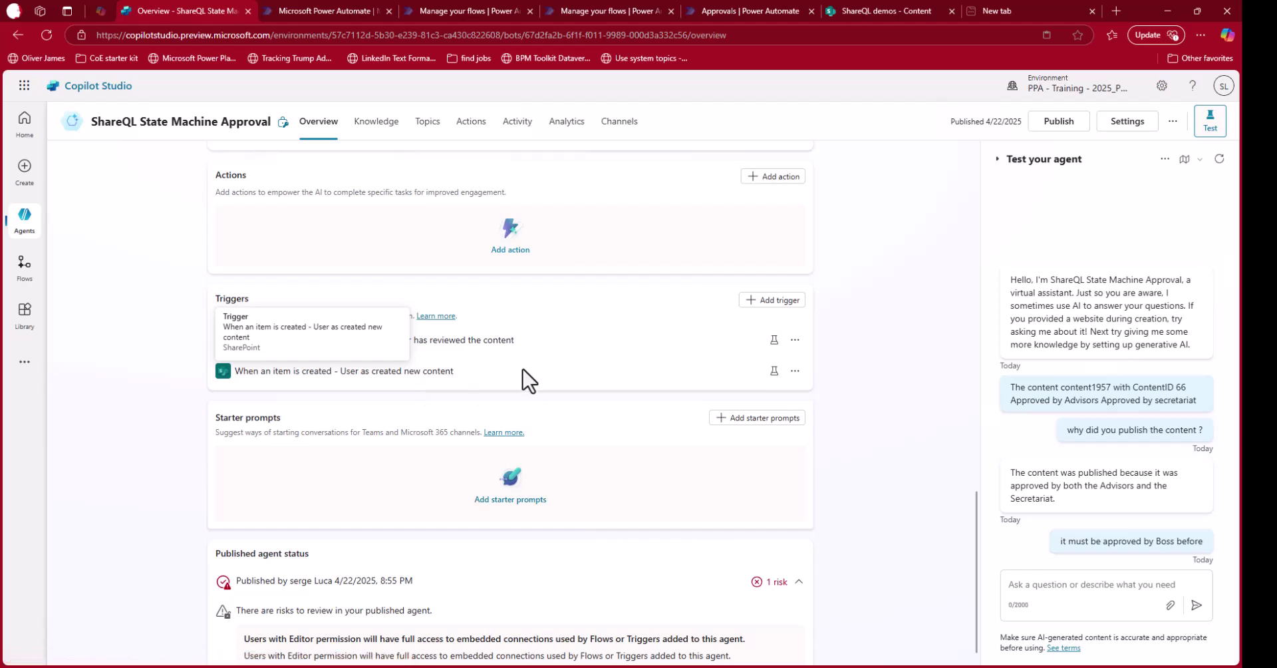
Open the agent's "When an item is created - User as created new content" trigger for editing in Power Automate.
left_click(557, 364)
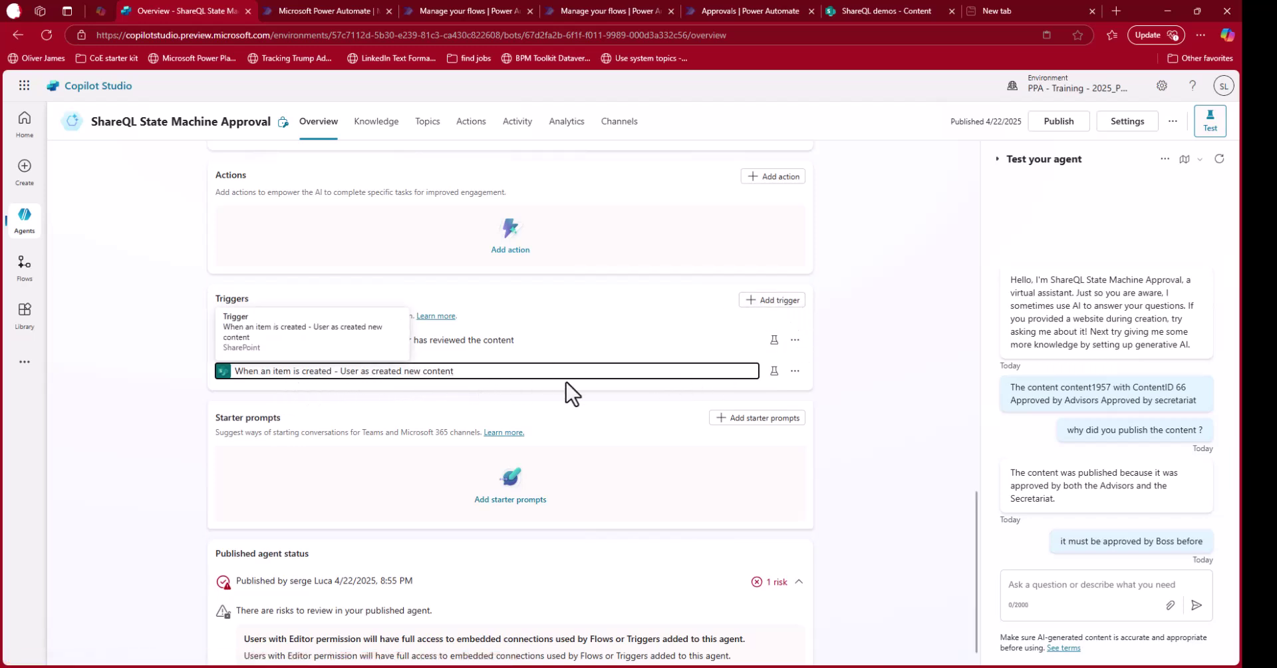
left_click(794, 371)
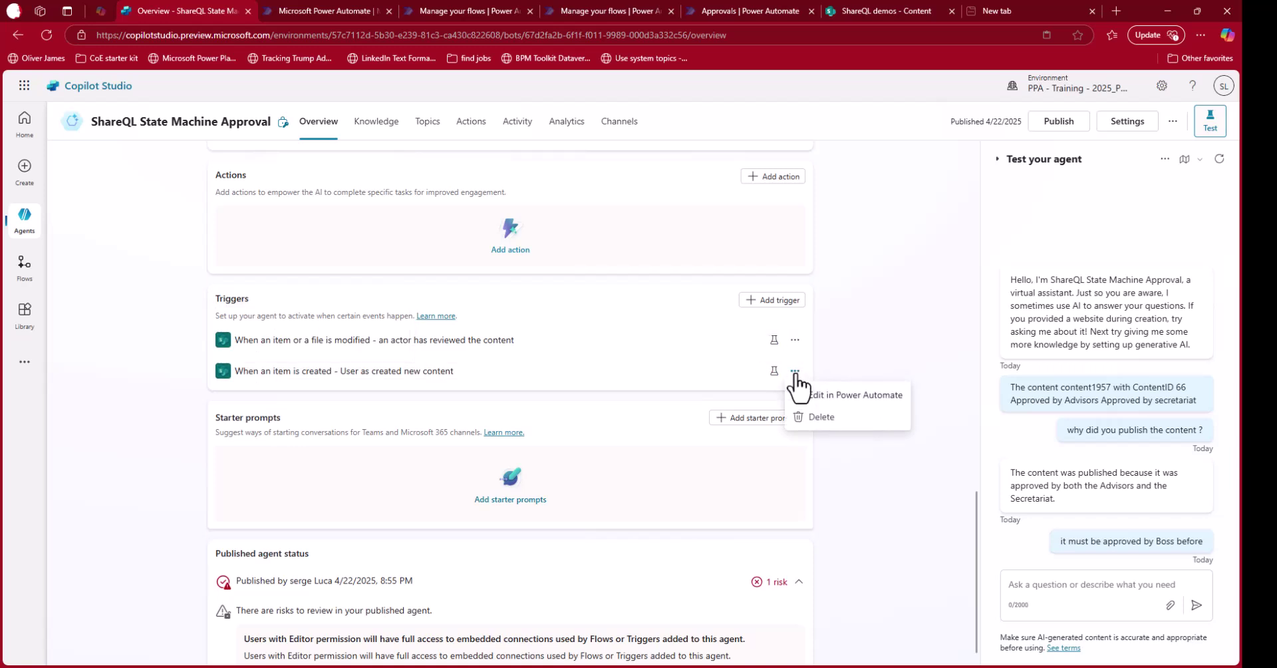
left_click(814, 395)
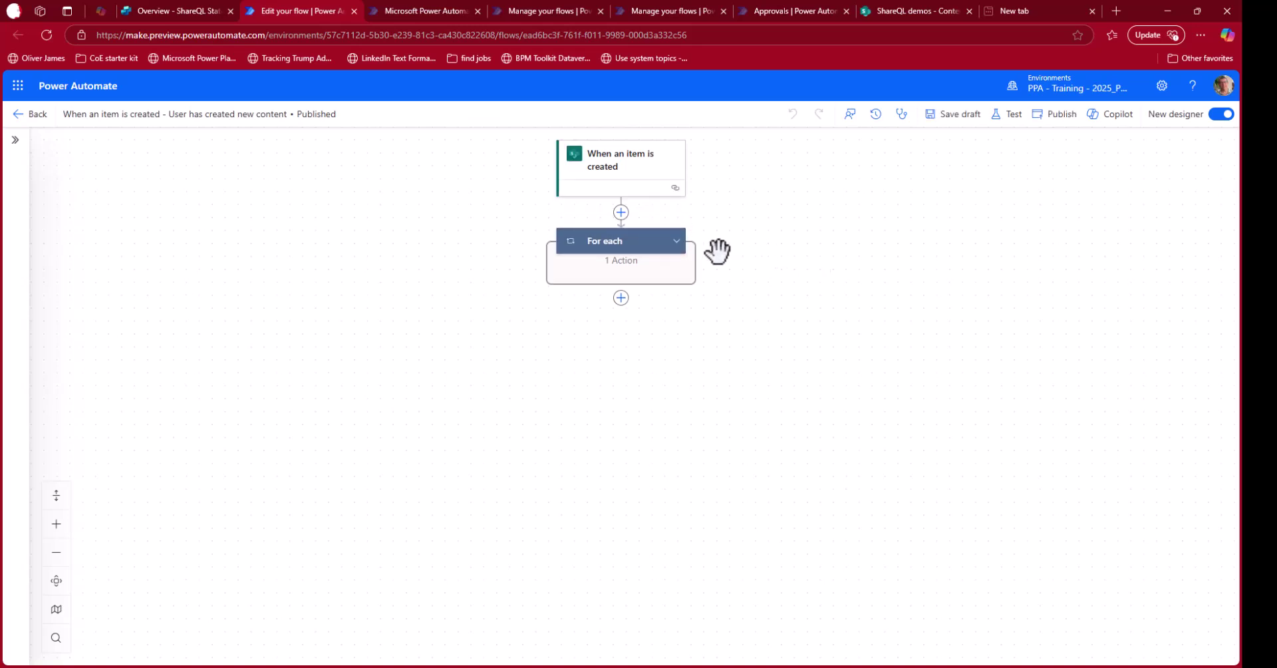
Inspect the "When an item is created" trigger's parameters, expand the For each loop and view its copilot prompt action's parameters.
left_click(606, 175)
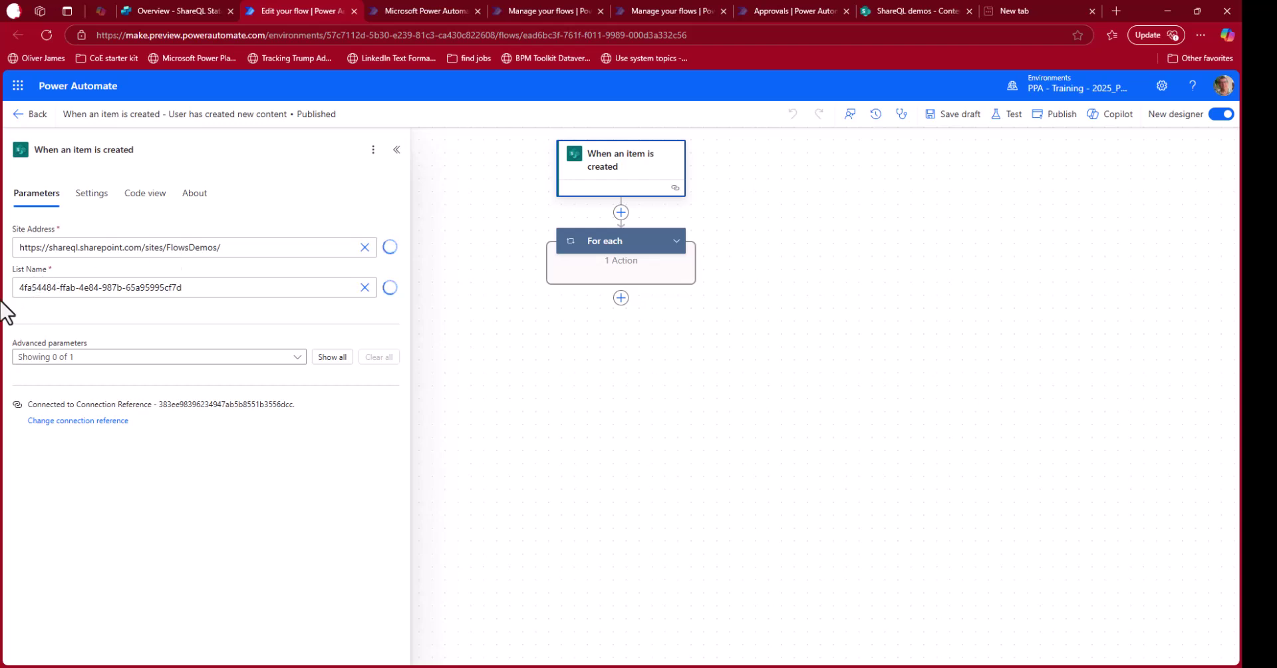
left_click(676, 242)
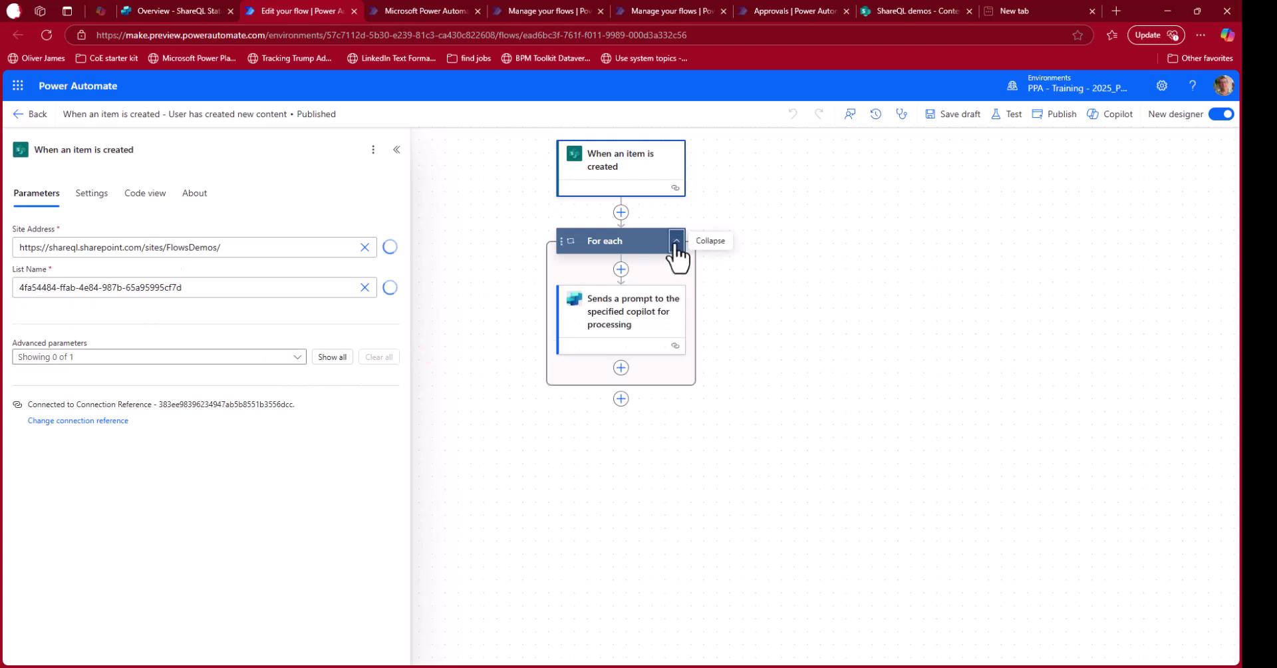
left_click(640, 323)
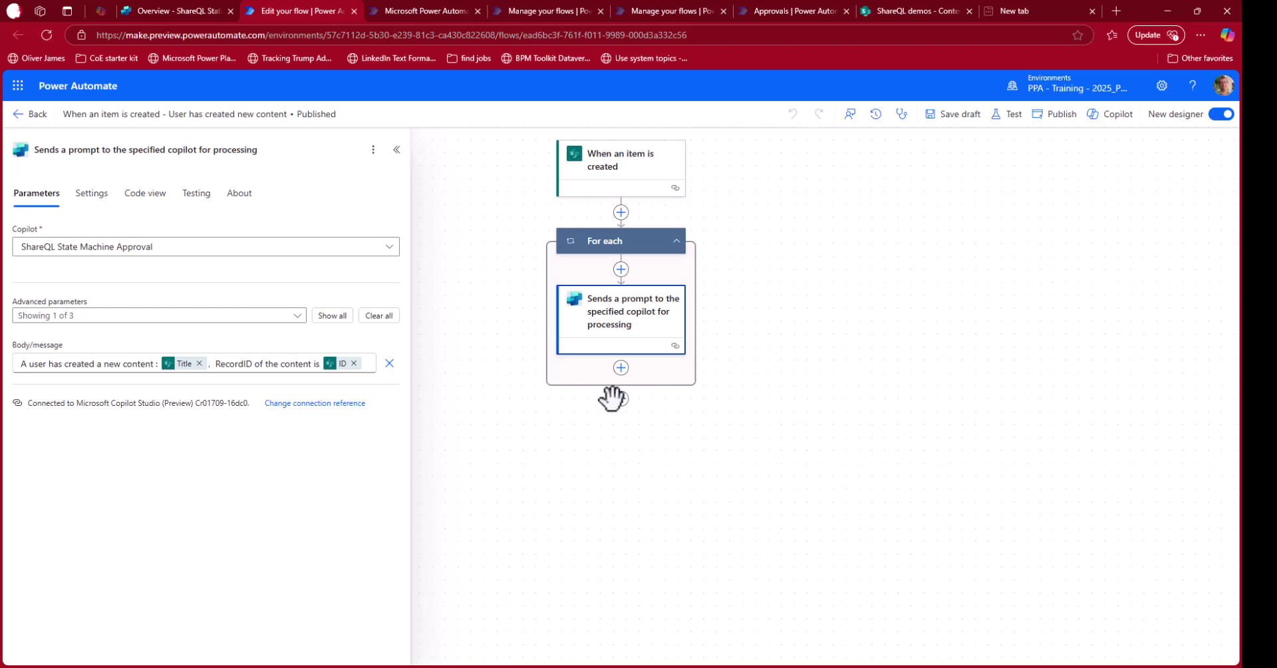
Start adding an action after the copilot prompt inside the For each loop and search the available actions for "Execute".
left_click(621, 367)
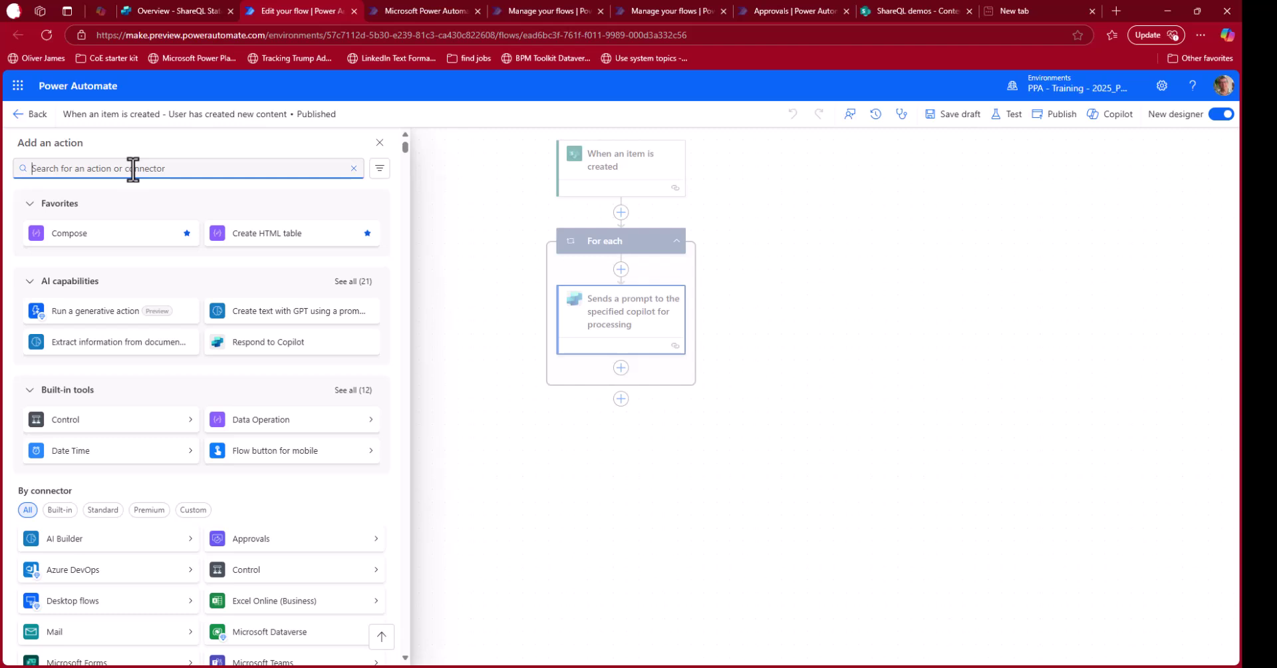
type("Execute")
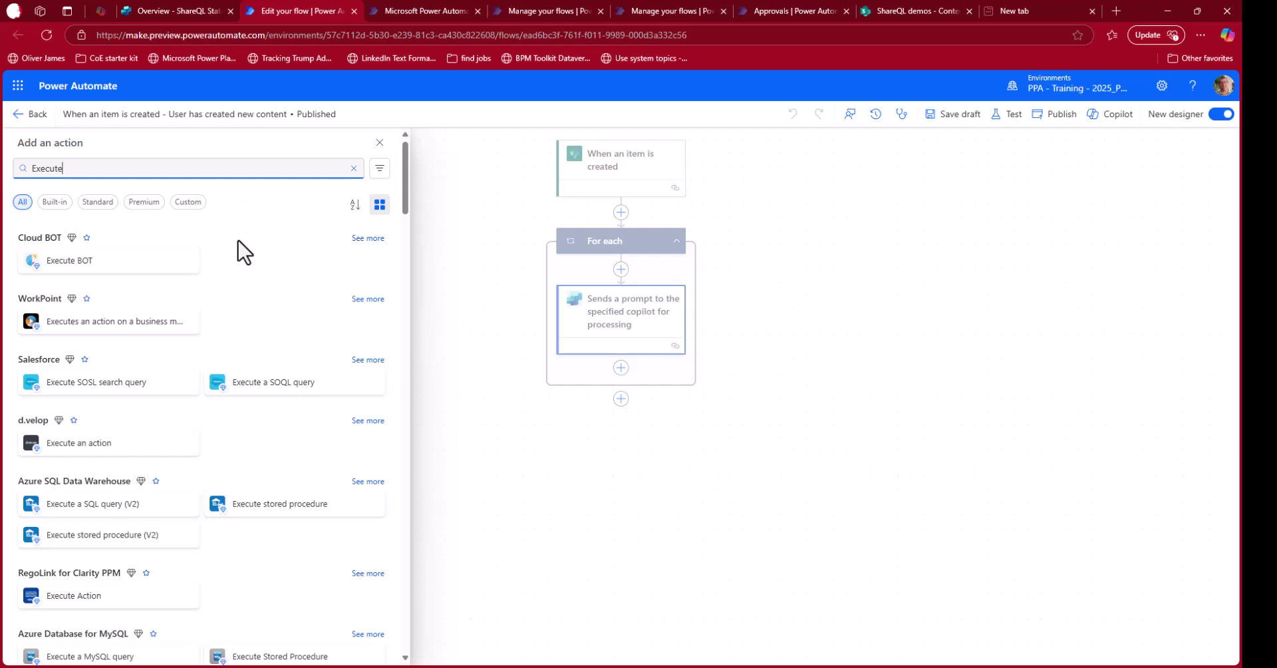
scroll(243, 251, "down", 4)
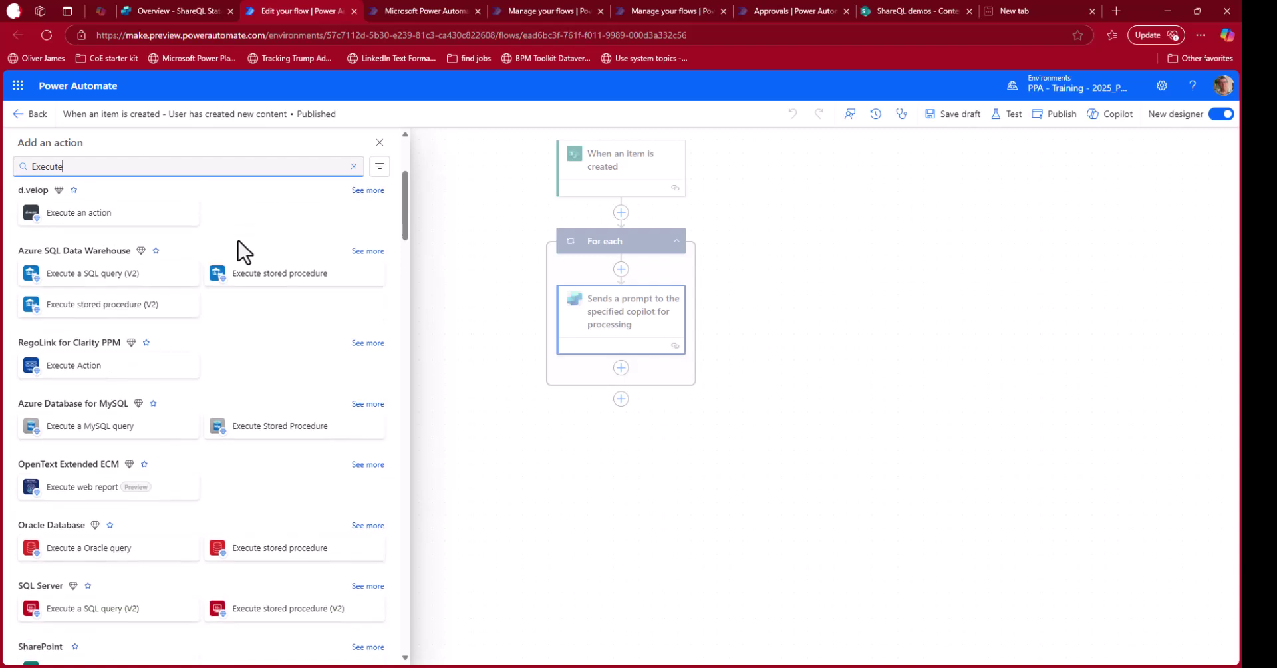
scroll(243, 251, "down", 7)
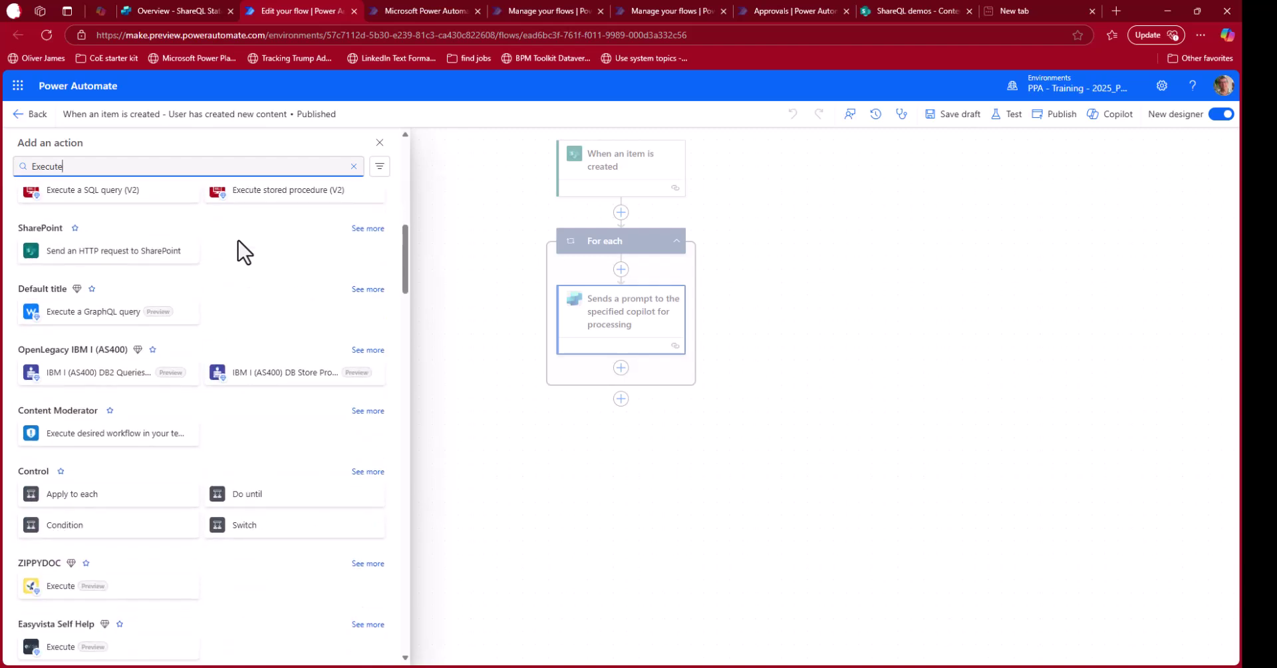
scroll(199, 239, "up", 12)
Search the available actions for "copilot st" instead and look through the results for the Microsoft Copilot Studio connector.
left_click_drag(89, 171, 6, 163)
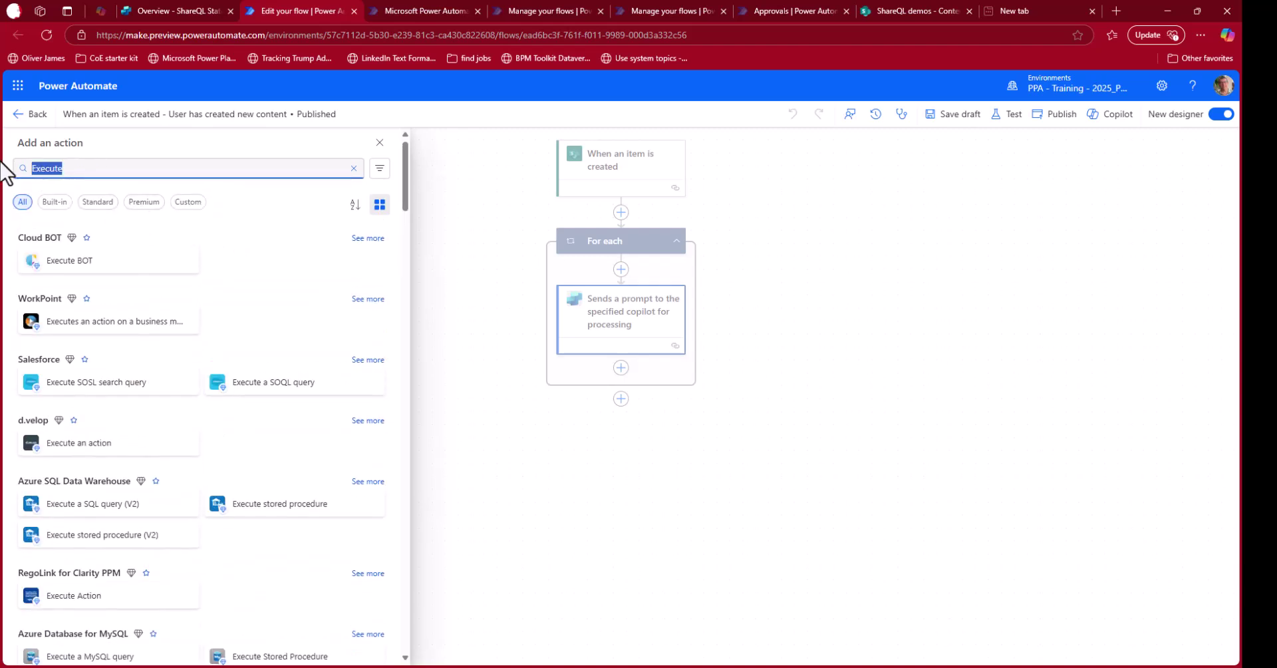
type("copilot st")
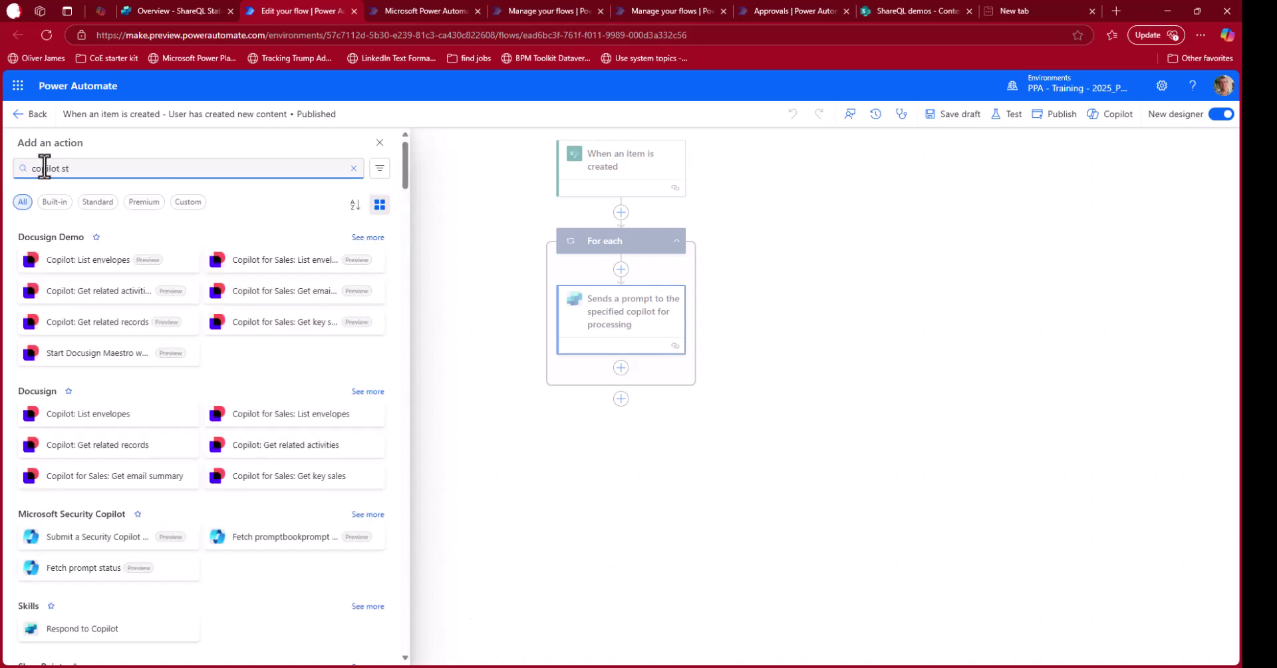
scroll(167, 386, "down", 3)
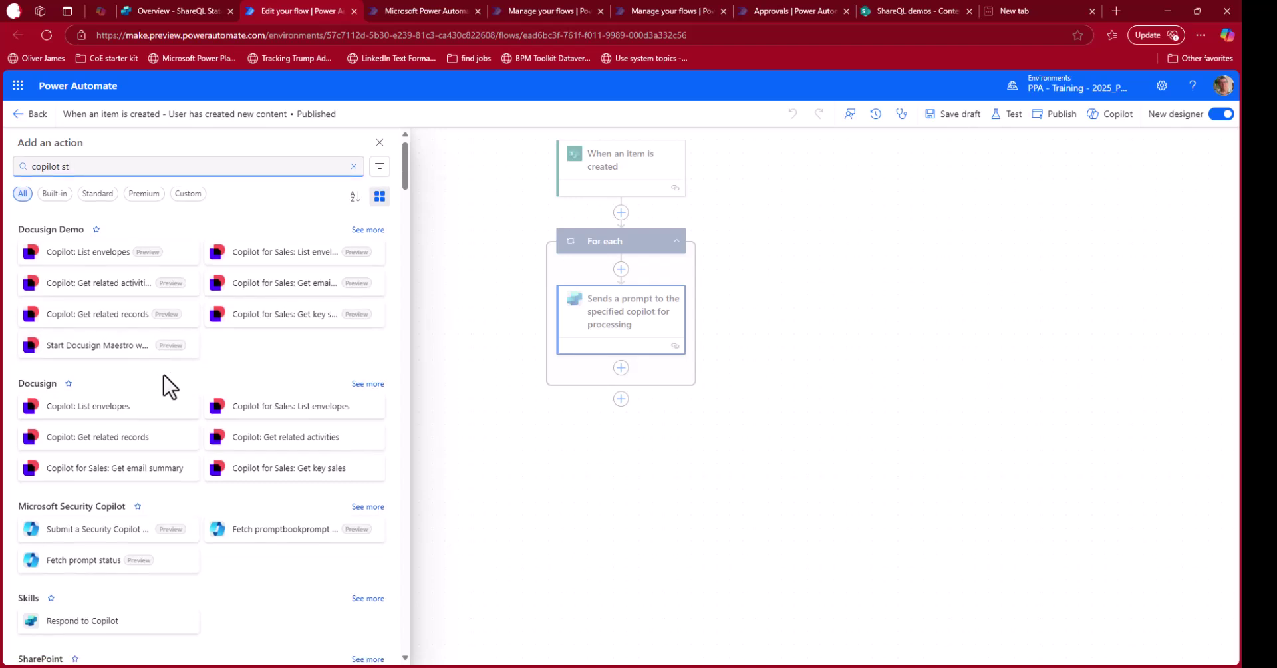
scroll(170, 399, "down", 4)
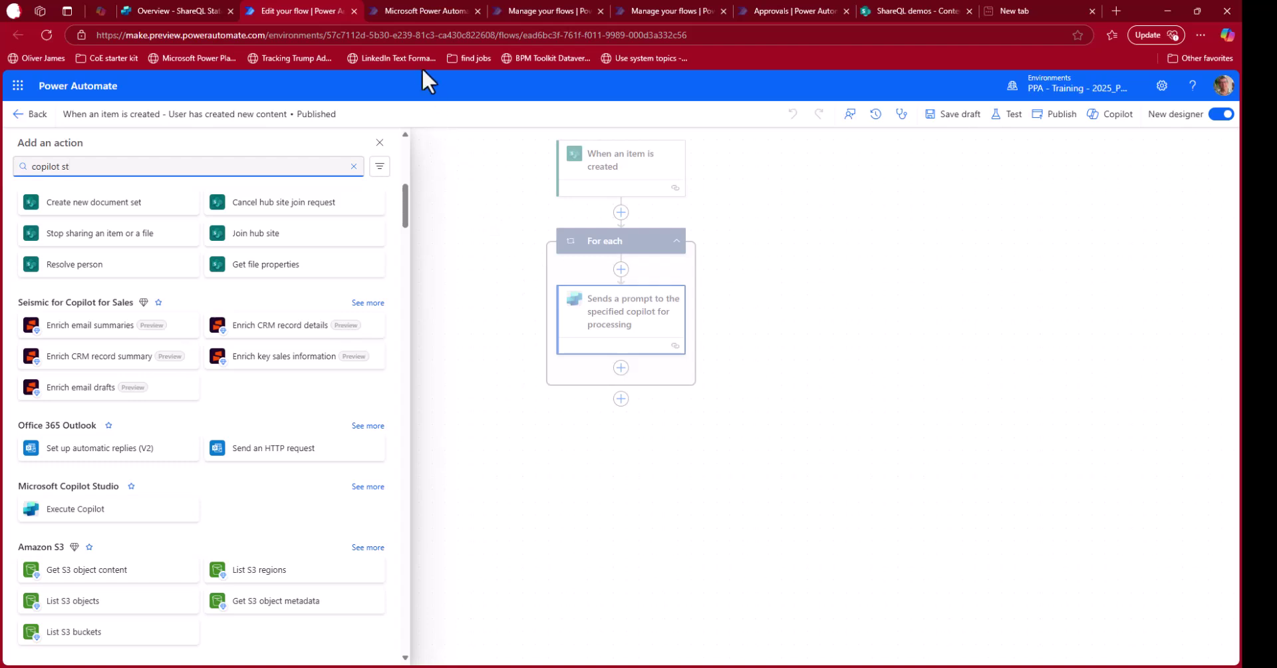
View the Content list in SharePoint and open the agent's "When an item or a file is modified" trigger for editing in Power Automate.
left_click(163, 8)
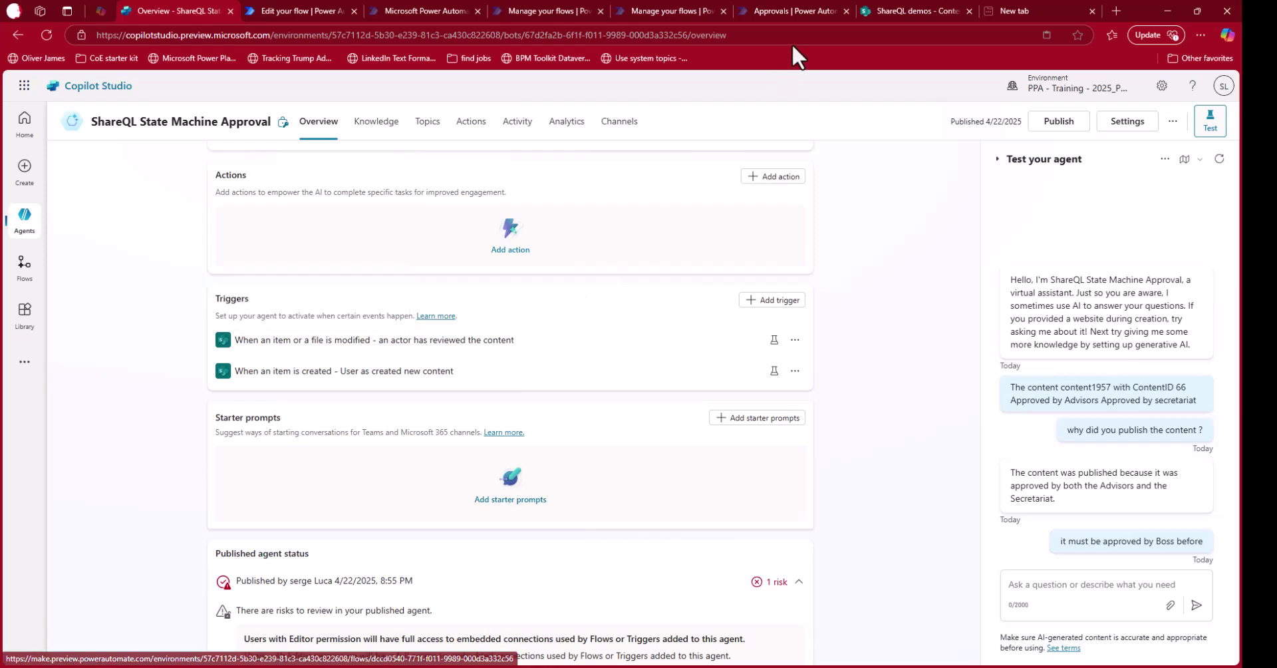
left_click(896, 12)
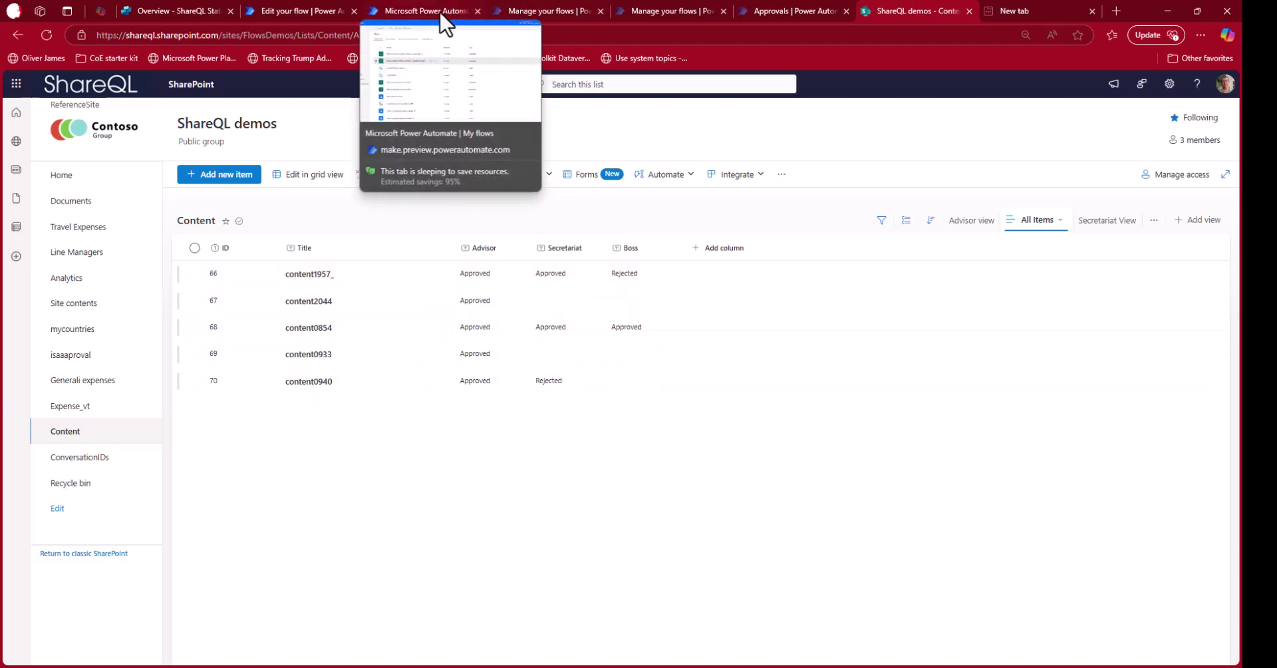
left_click(170, 12)
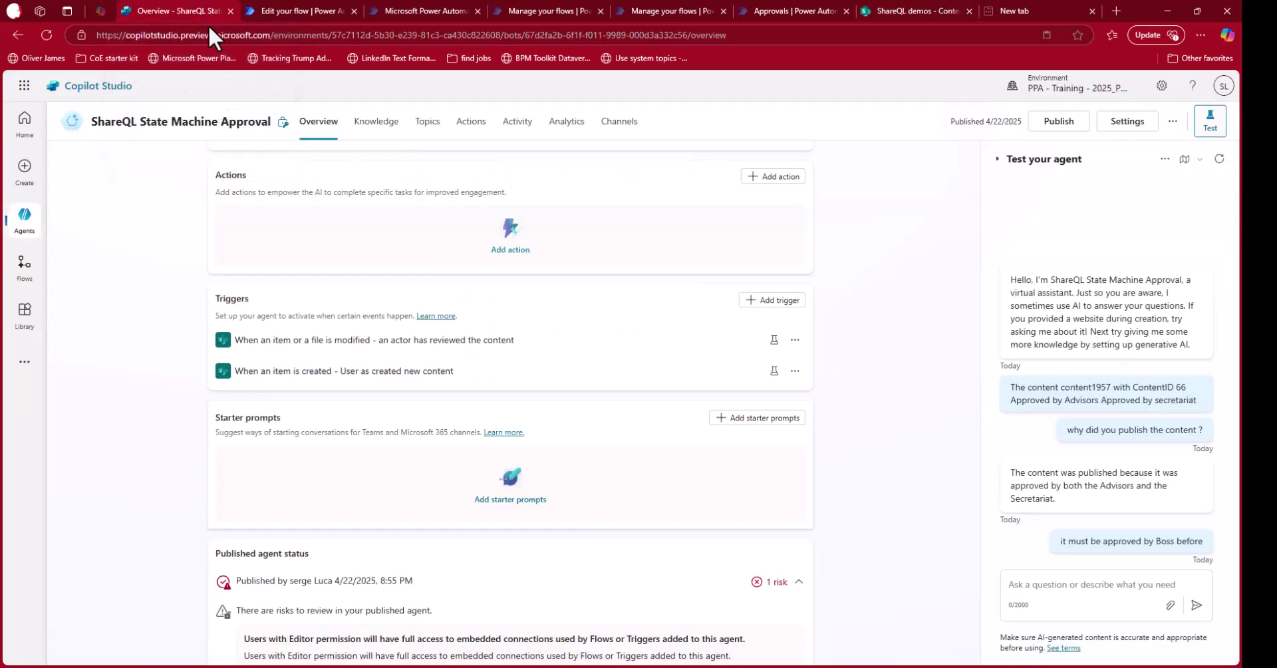
left_click(794, 340)
left_click(815, 362)
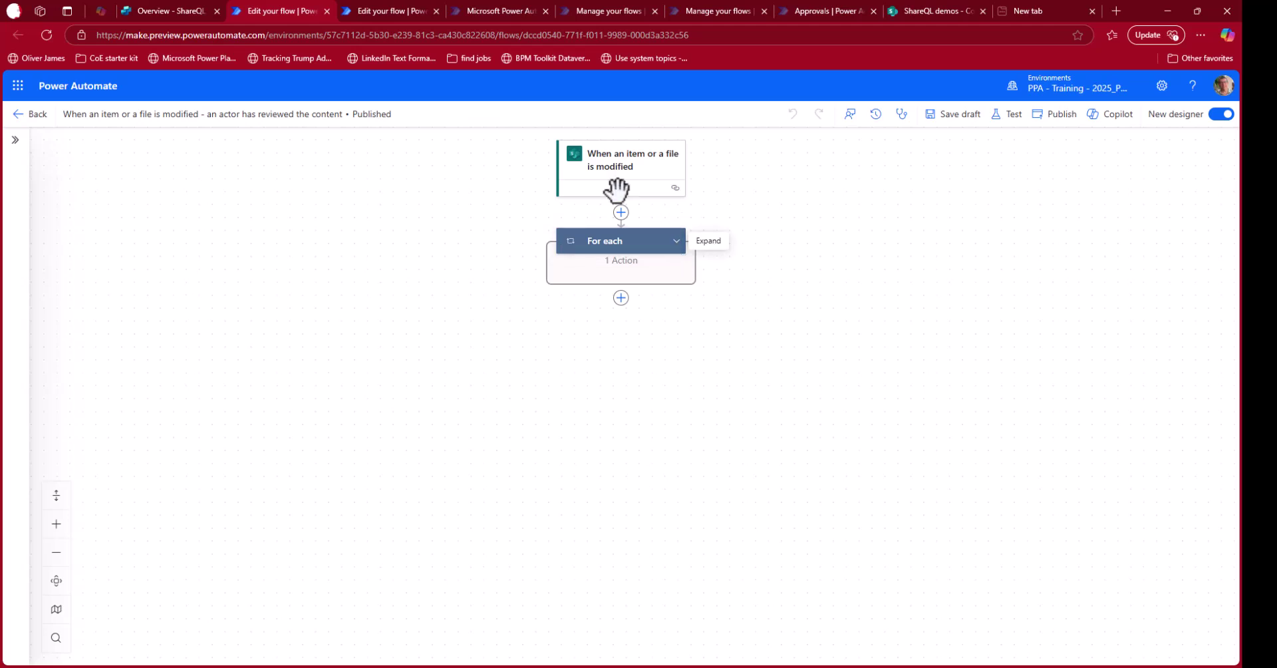
Inspect the "When an item or a file is modified" trigger's parameters, expand the For each loop and view its copilot prompt action's parameters.
left_click(617, 176)
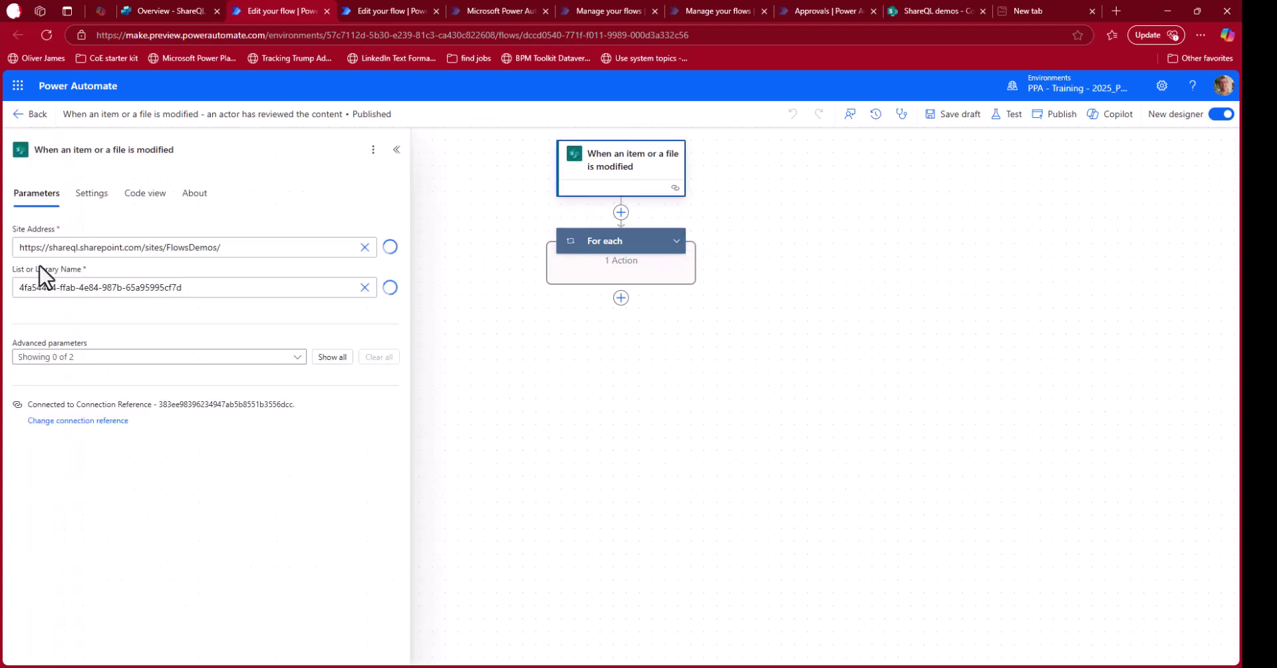
left_click(676, 242)
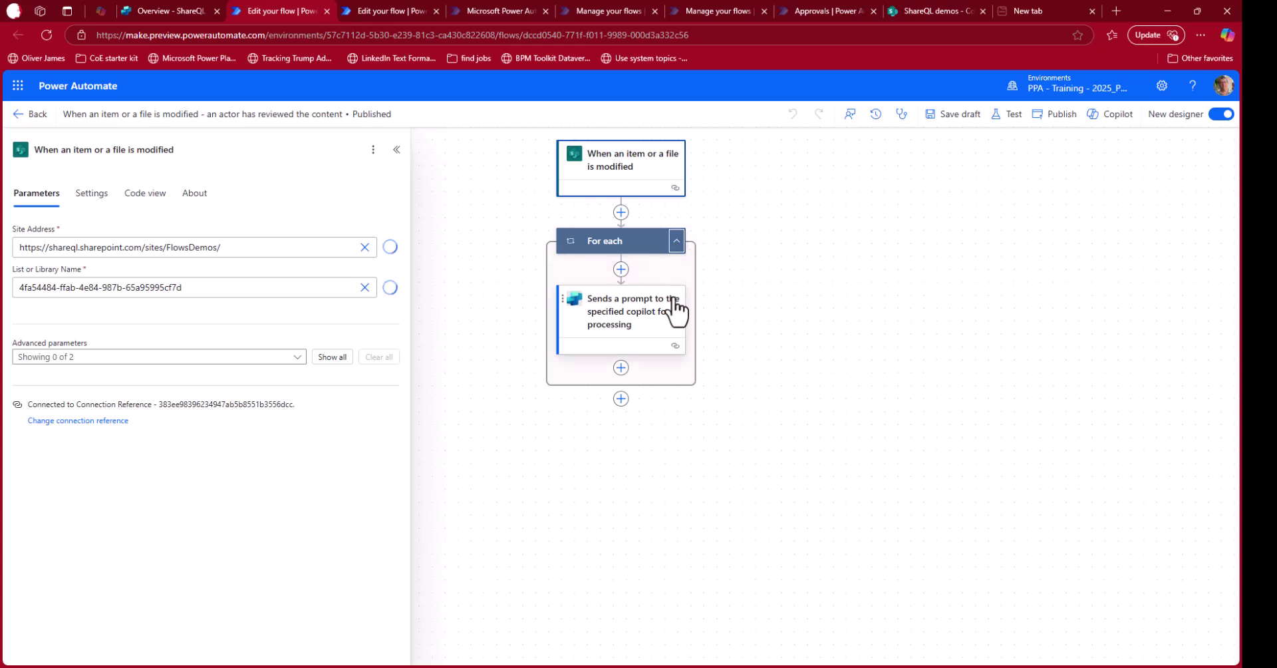
left_click(641, 336)
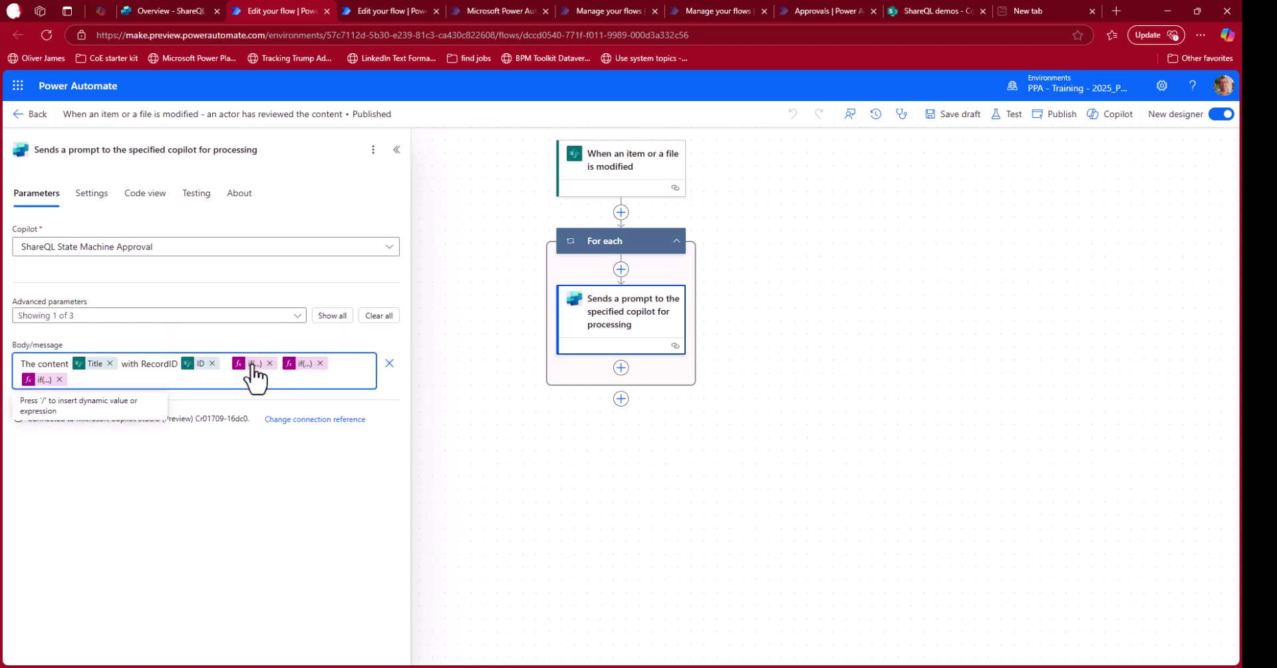
Review the three if expressions for Advisor, Secretariat and Boss in the prompt action's message, and close the action's details.
left_click(254, 363)
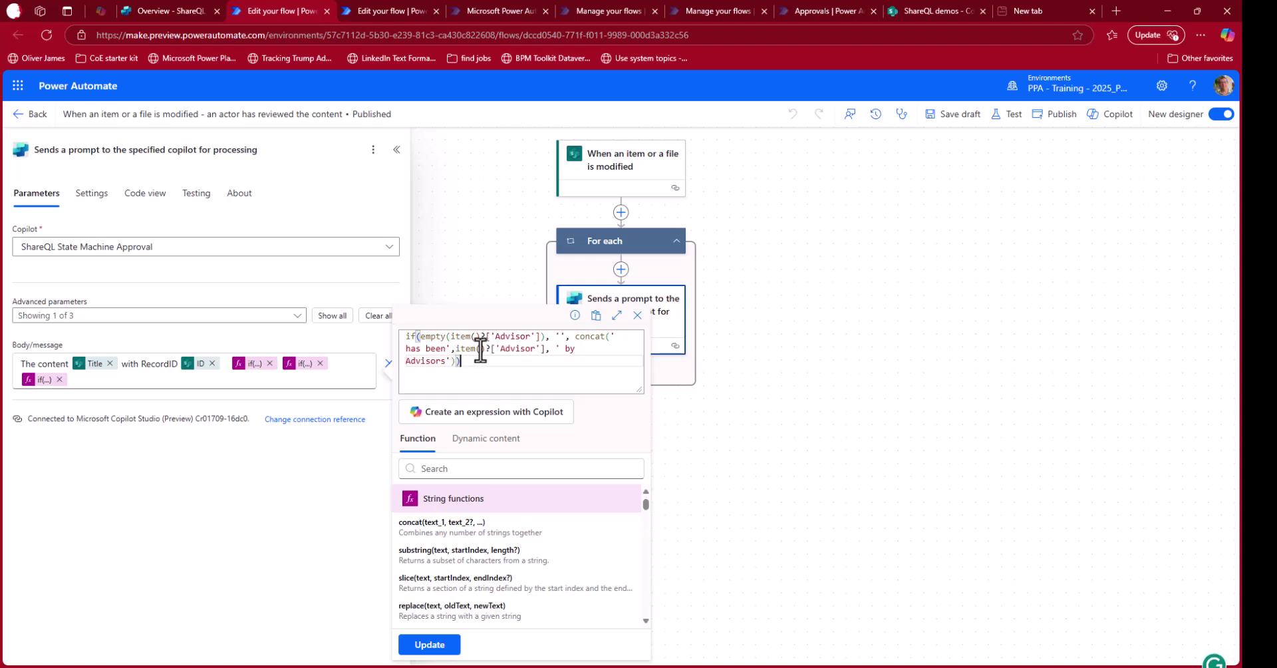
left_click(304, 364)
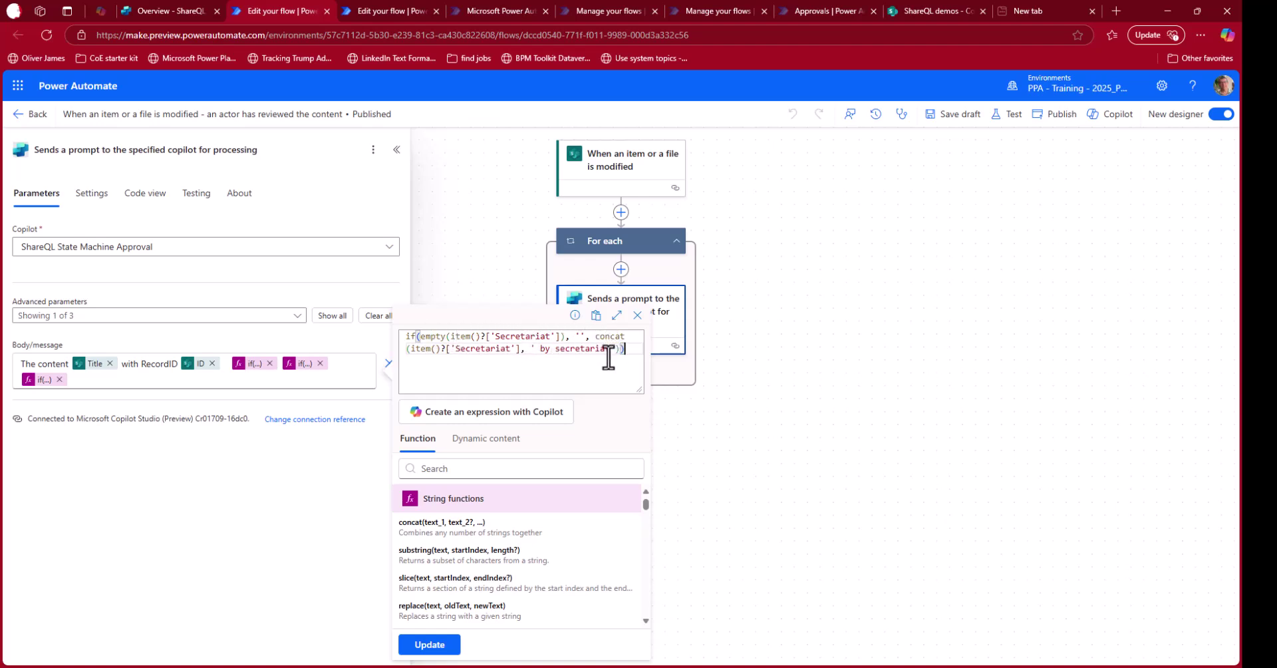
left_click(42, 380)
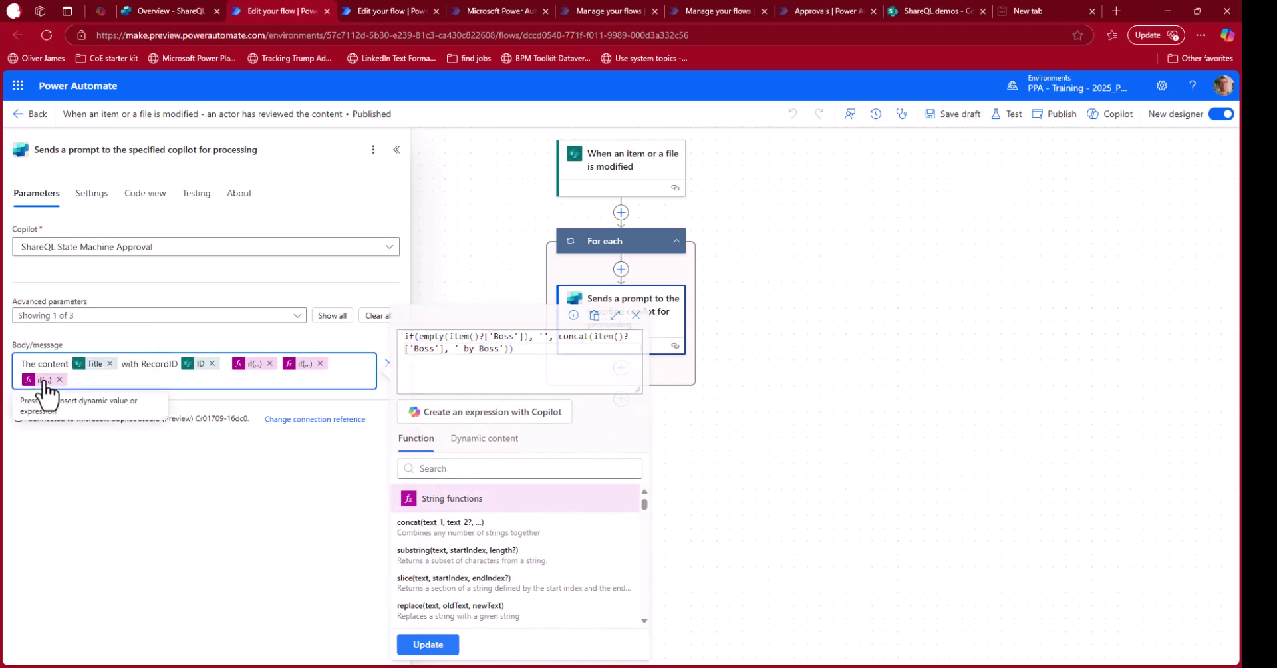
left_click(420, 336)
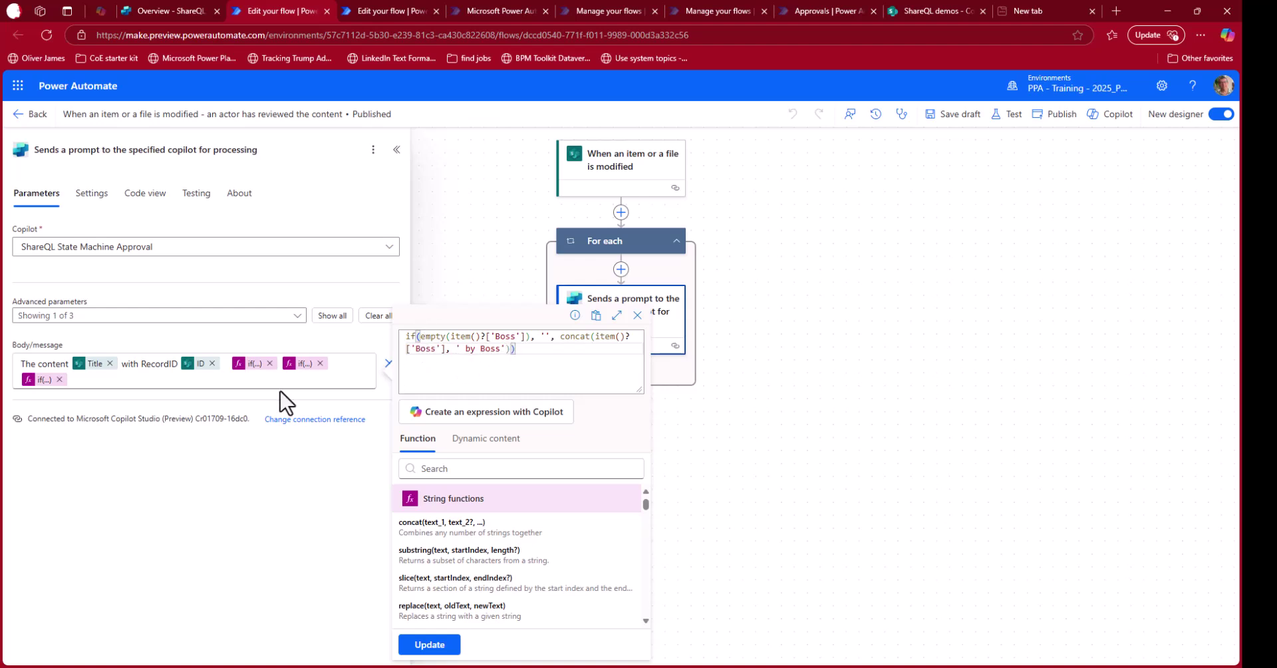
left_click(824, 437)
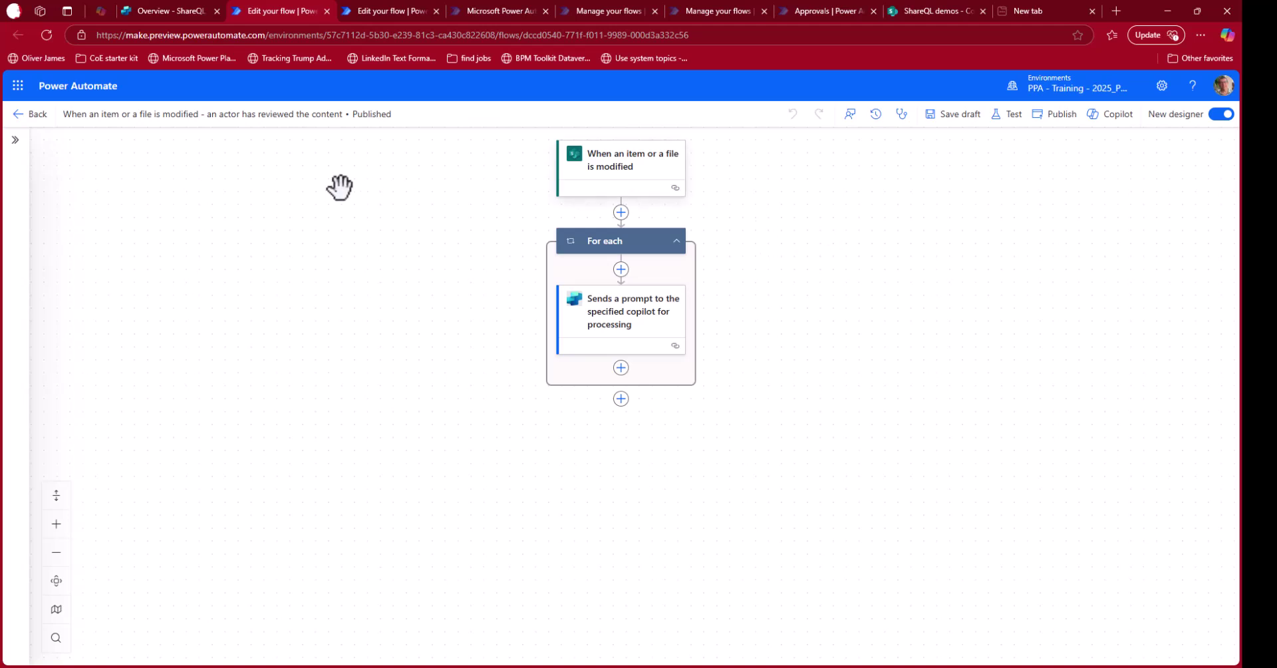
Leave the flow designer, return to the agent in Copilot Studio and open its "Waiting for Advisors to validate the content" topic.
left_click(19, 119)
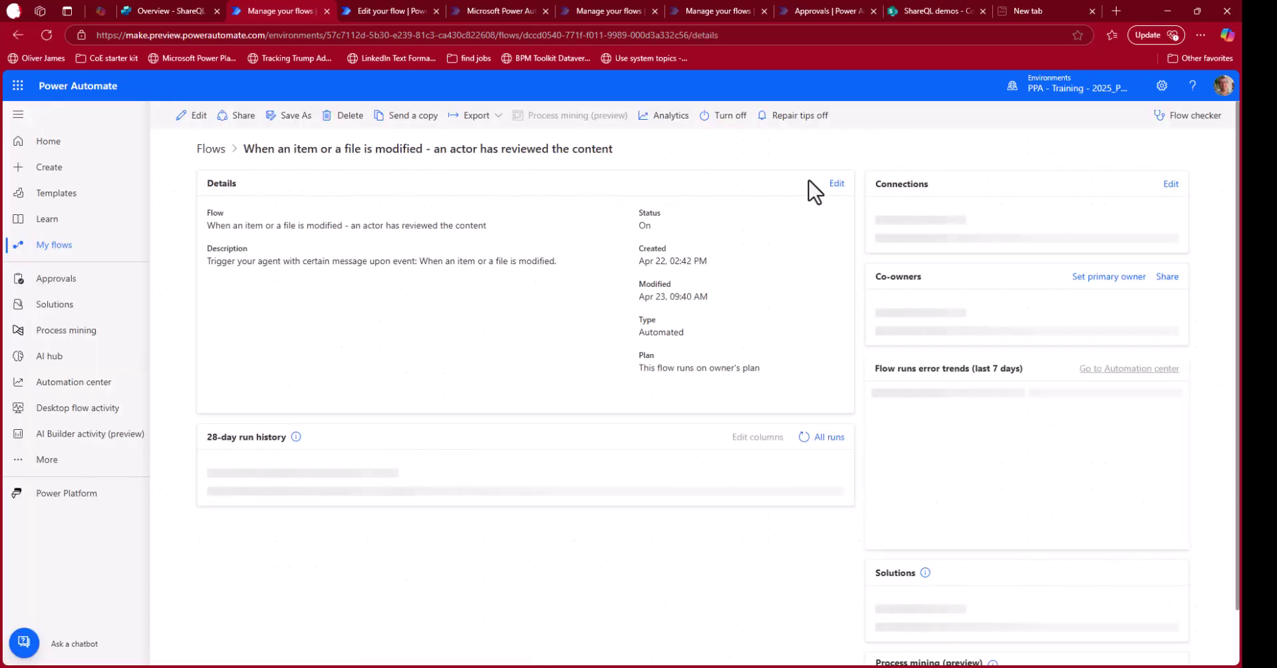
left_click(150, 8)
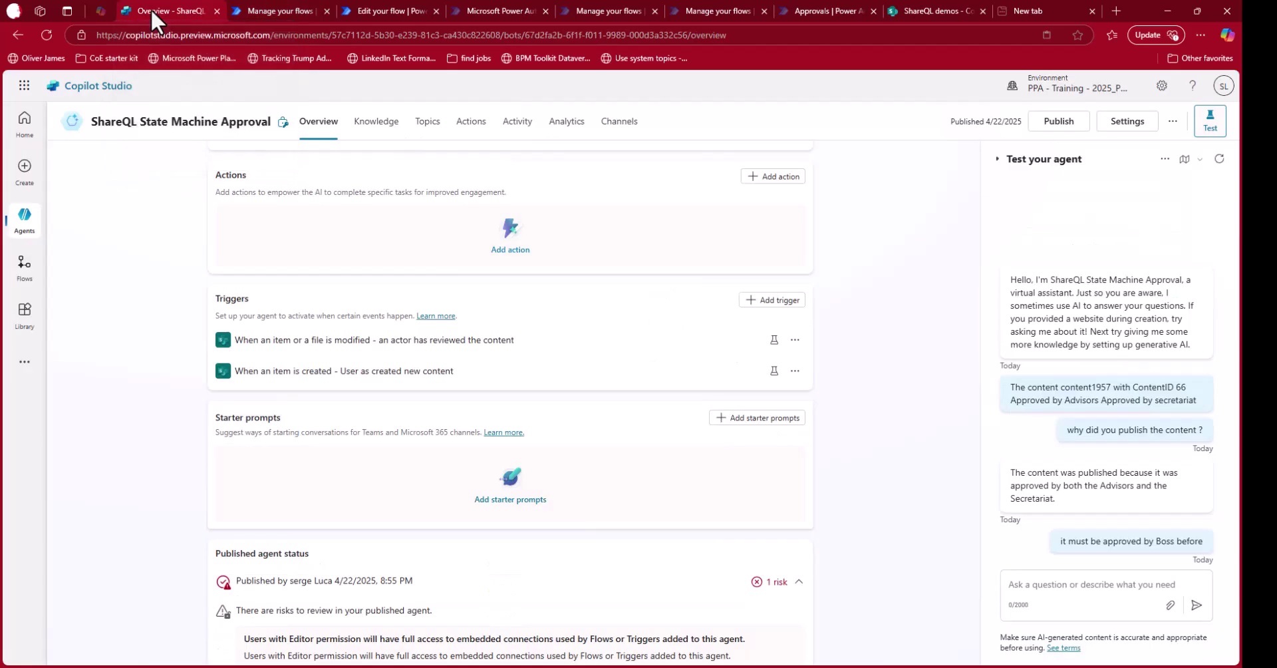
left_click(427, 123)
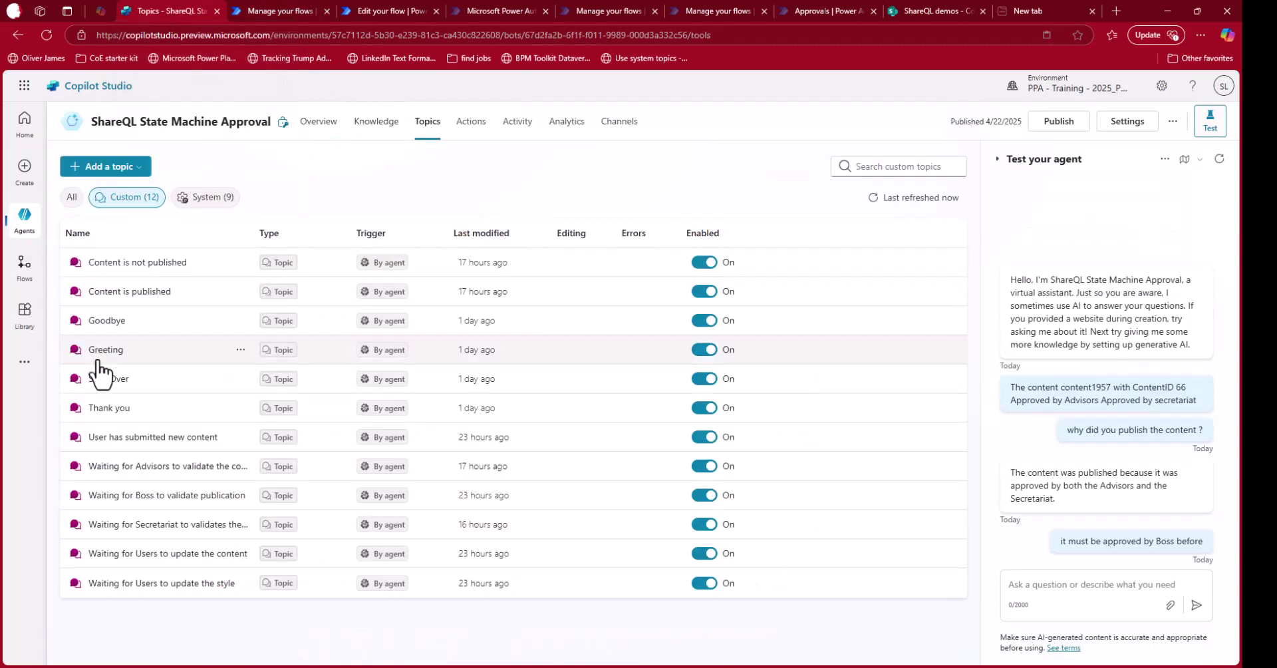
left_click(108, 467)
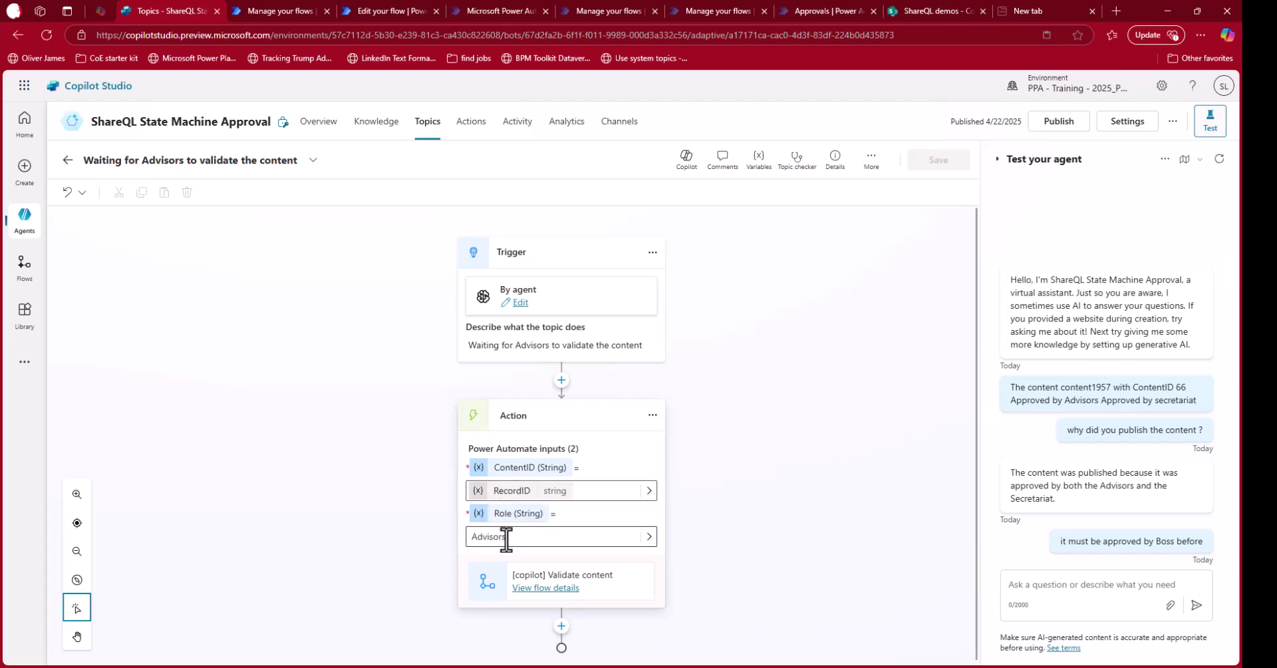
View the "Waiting for Secretariat to validates the style" and "Waiting for Boss to validate publication" topics, and return to the topics list.
left_click(428, 123)
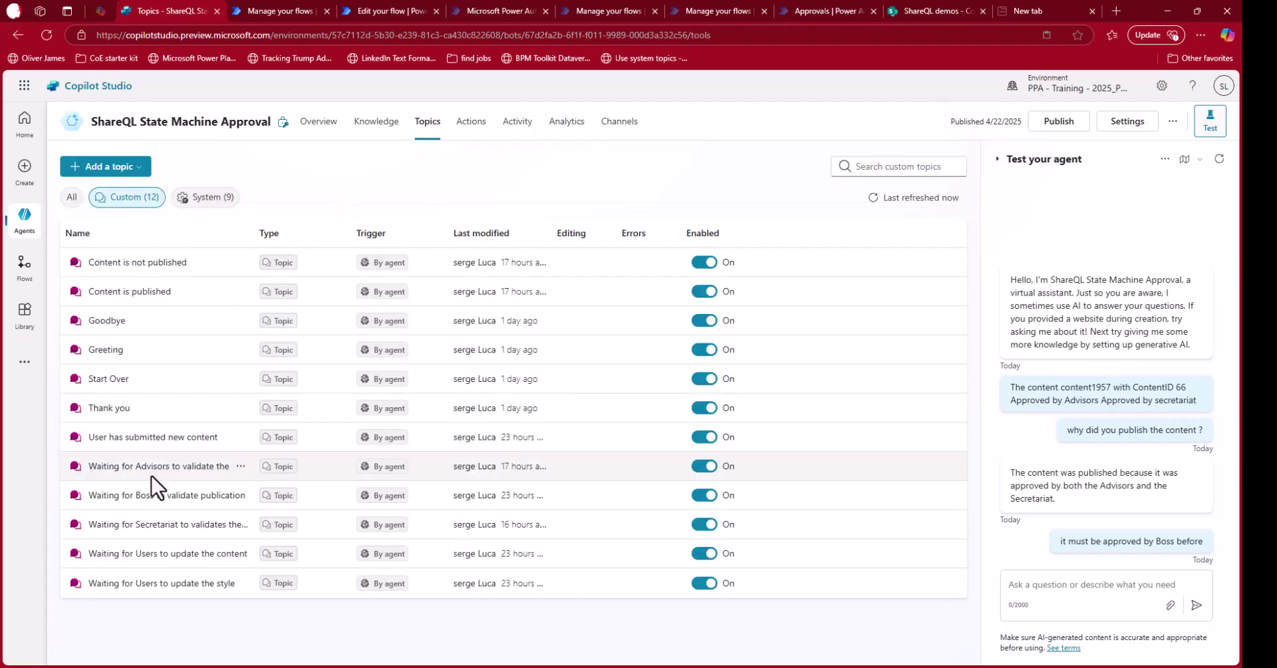
left_click(162, 525)
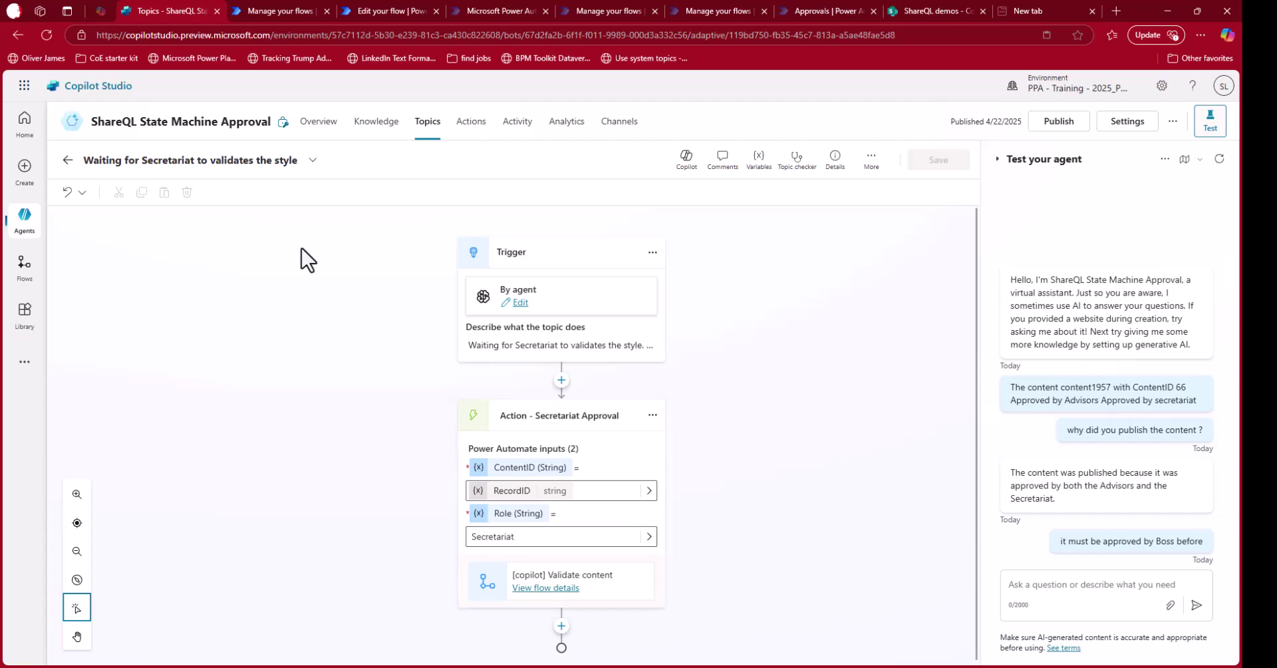
left_click(67, 160)
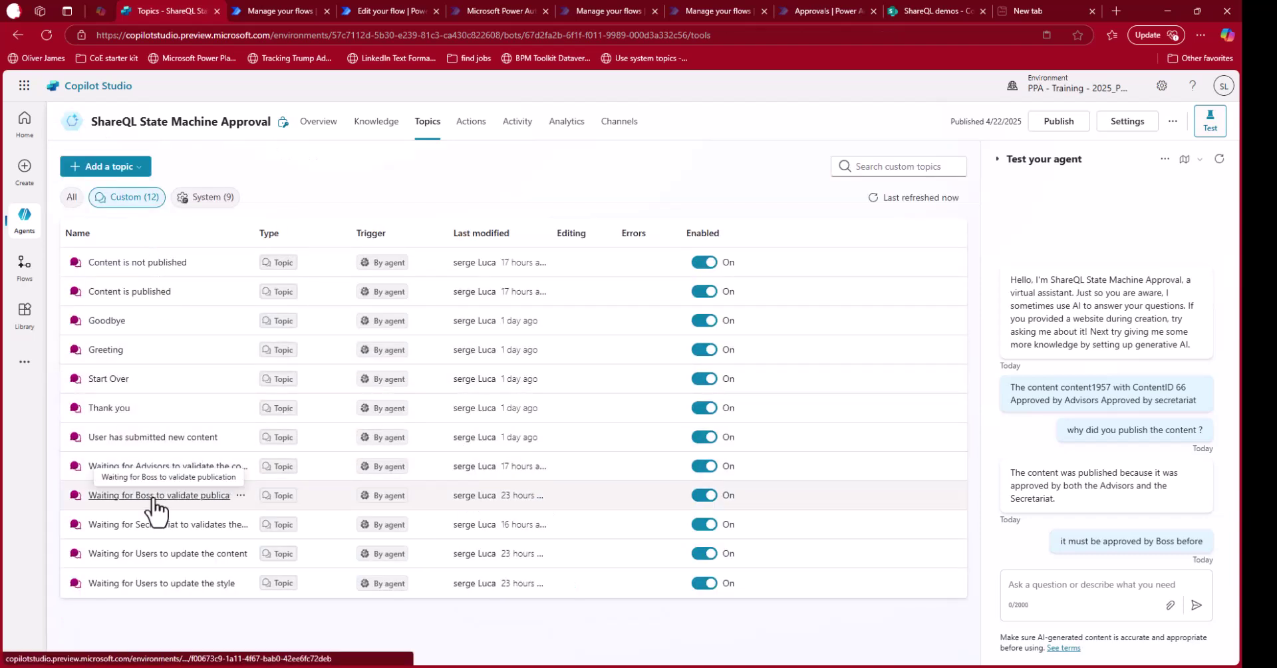
left_click(114, 499)
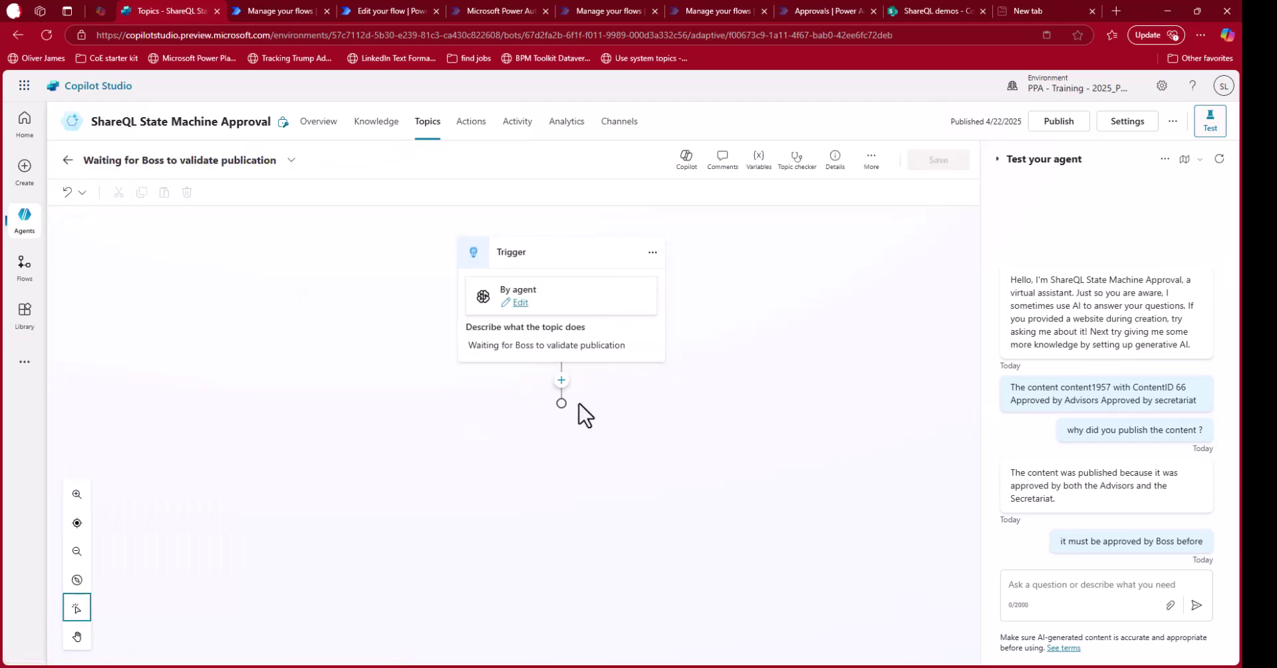
left_click(68, 161)
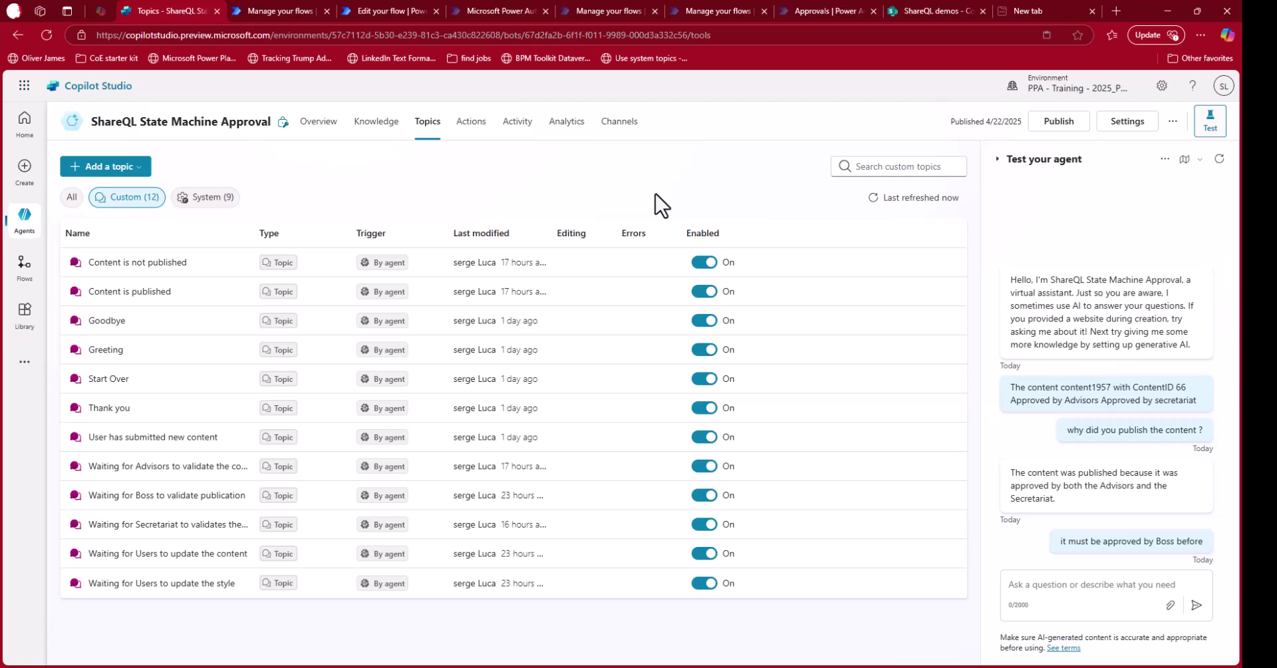
Switch to Power Automate and open the "[copilot] Validate content" flow for editing.
left_click(268, 6)
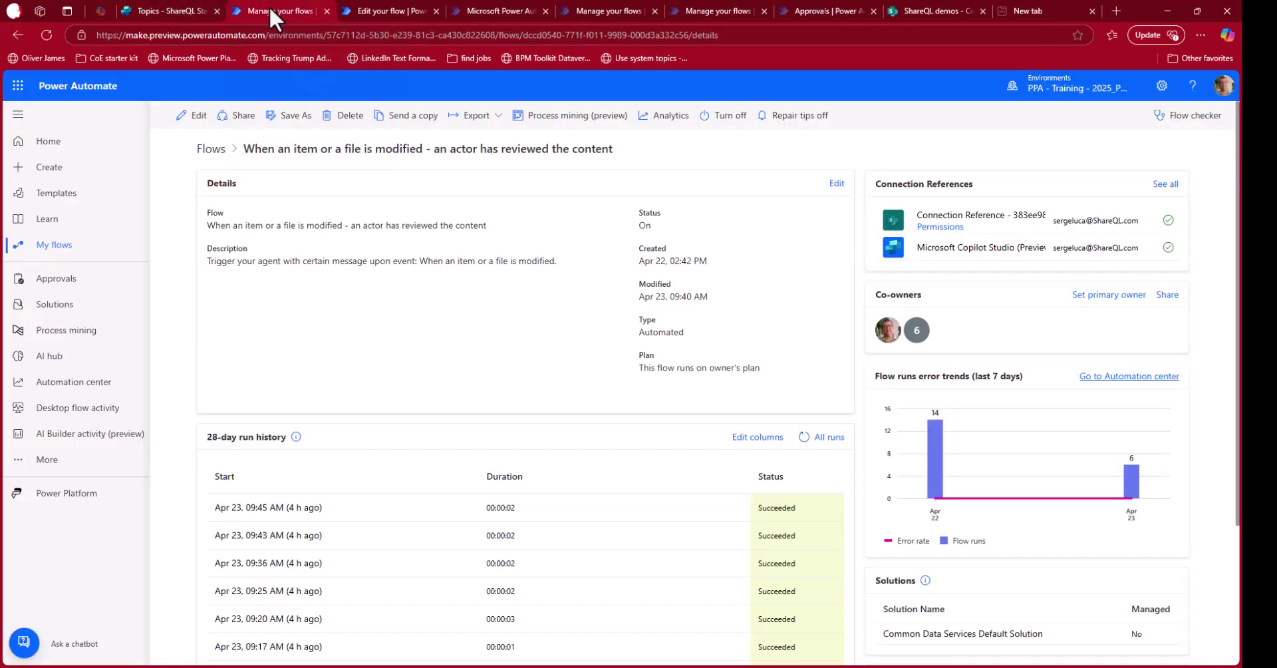
left_click(211, 150)
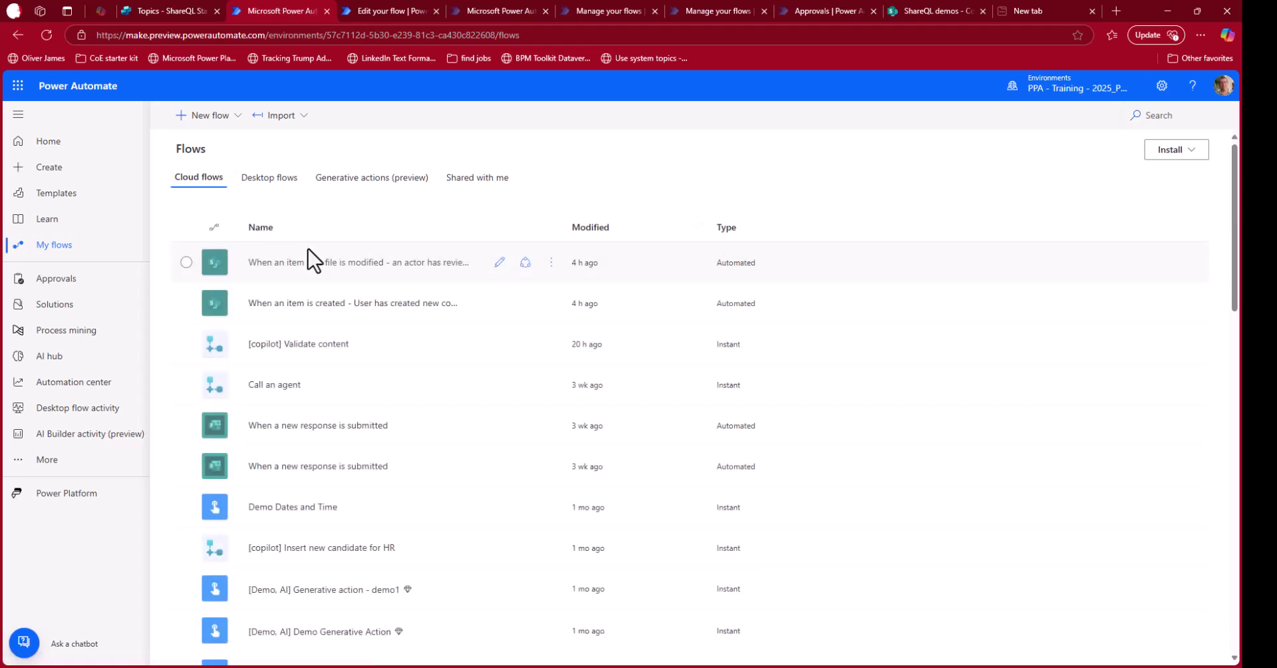
left_click(318, 344)
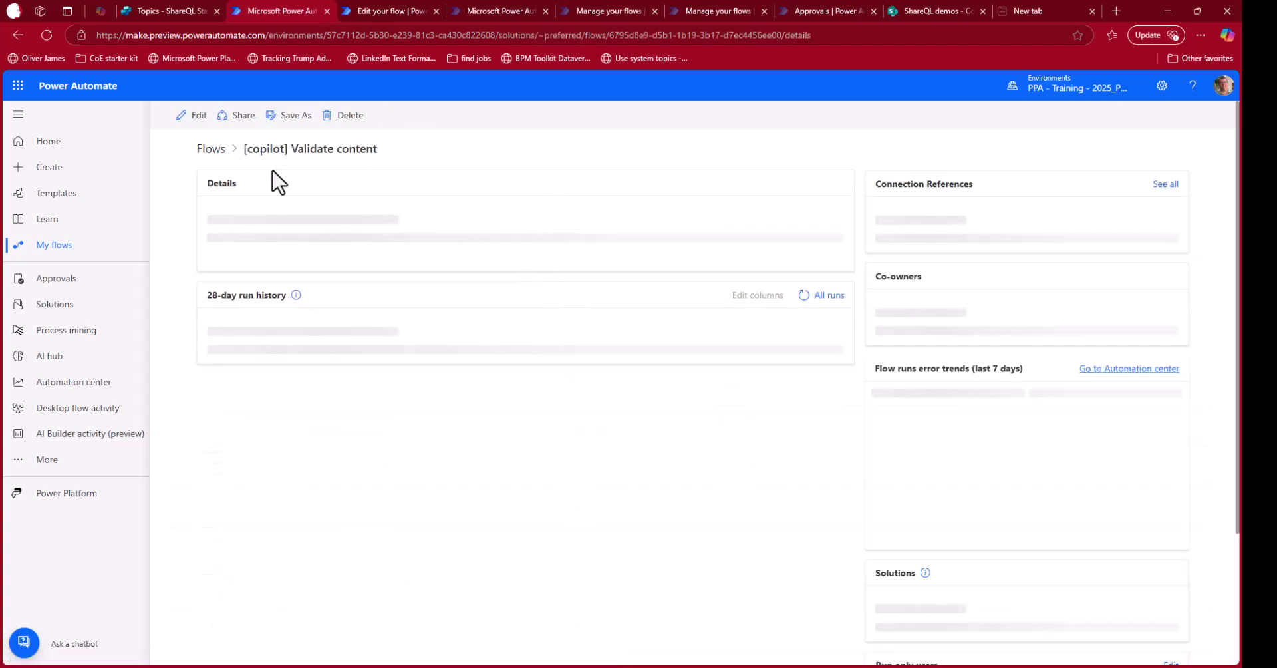
left_click(199, 121)
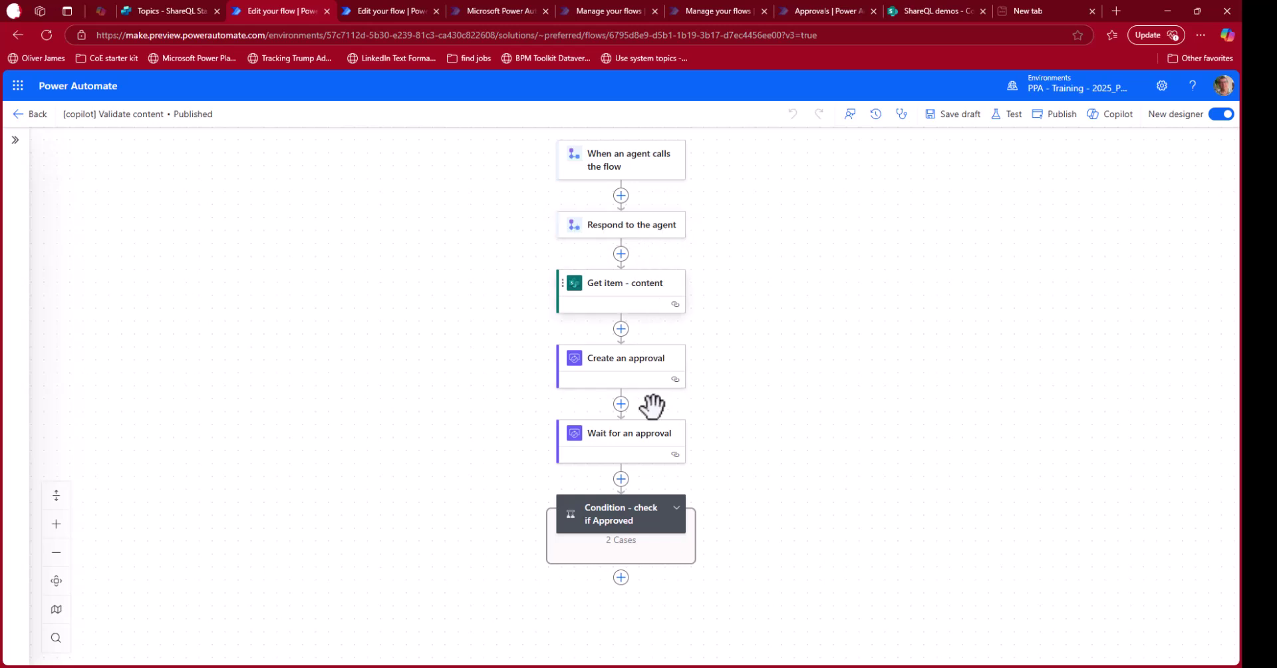
Expand the approval condition's True and False branches, review the Update item - Approved action's Secretariat and Boss expressions, and leave the designer.
left_click(676, 510)
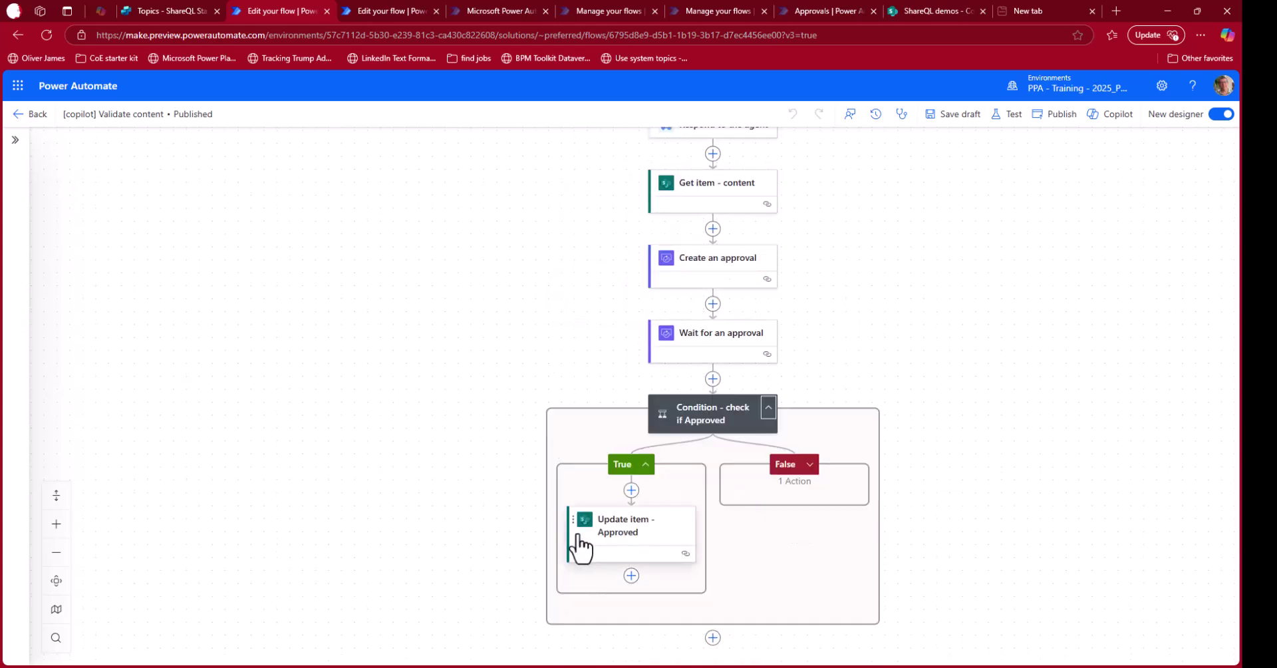
left_click(798, 470)
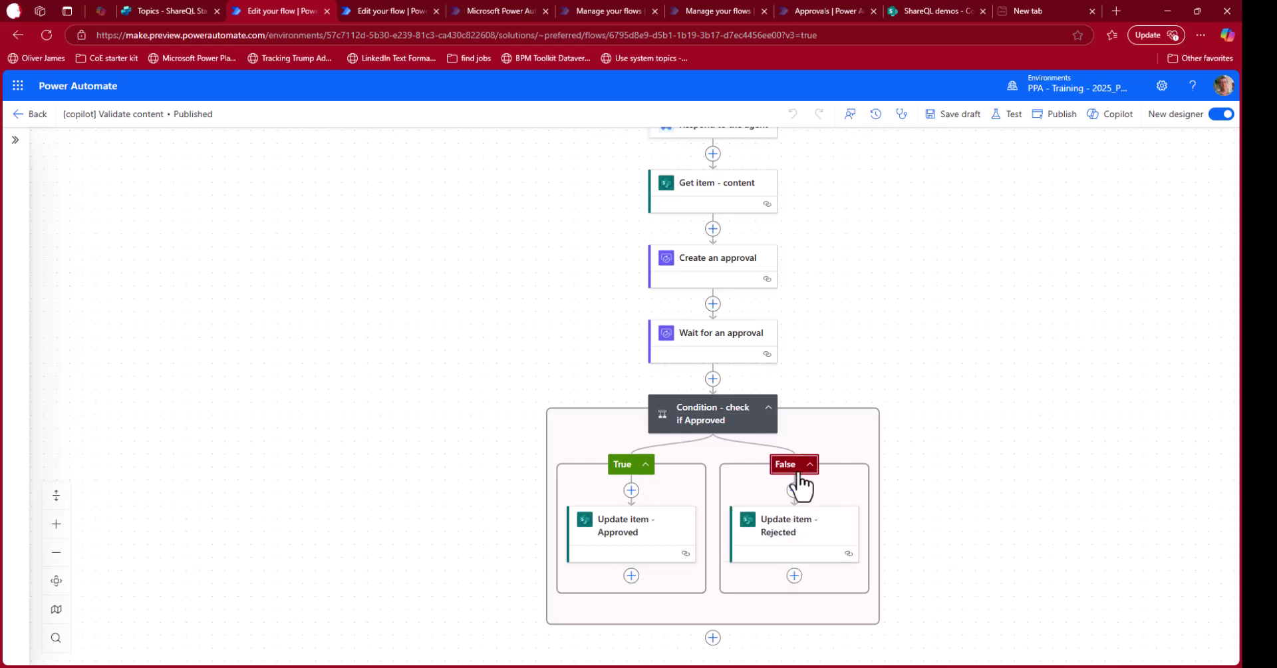
left_click(613, 536)
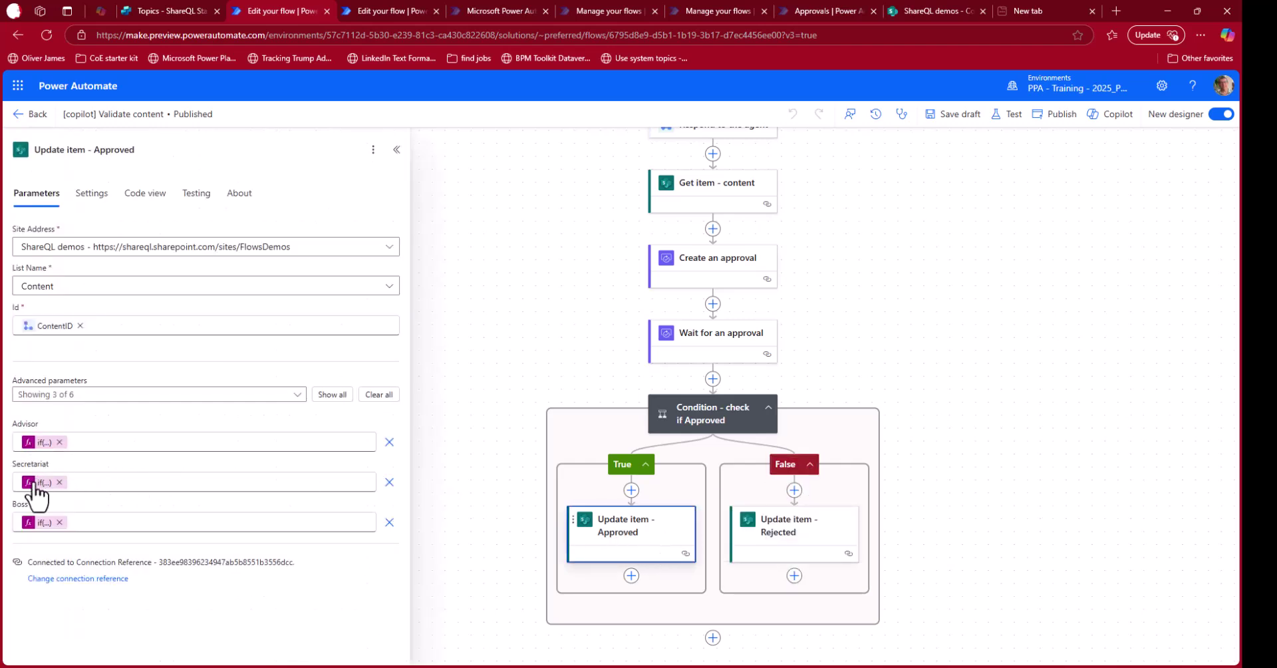
mouse_move(43, 486)
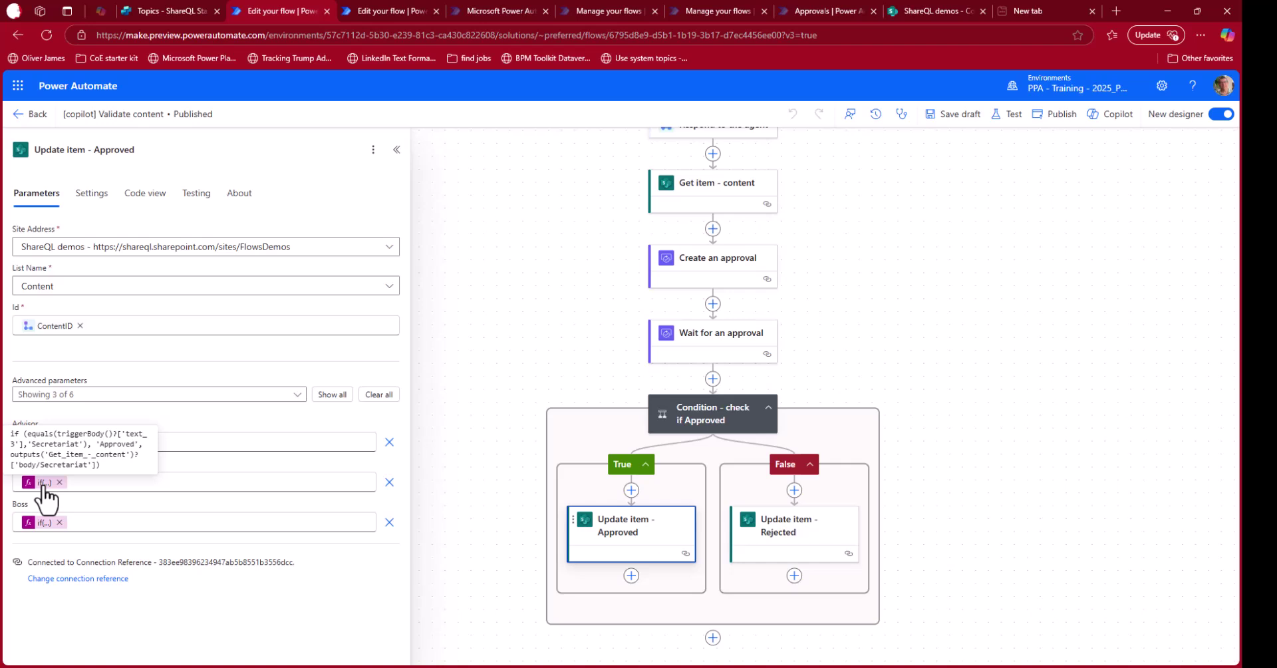
mouse_move(43, 525)
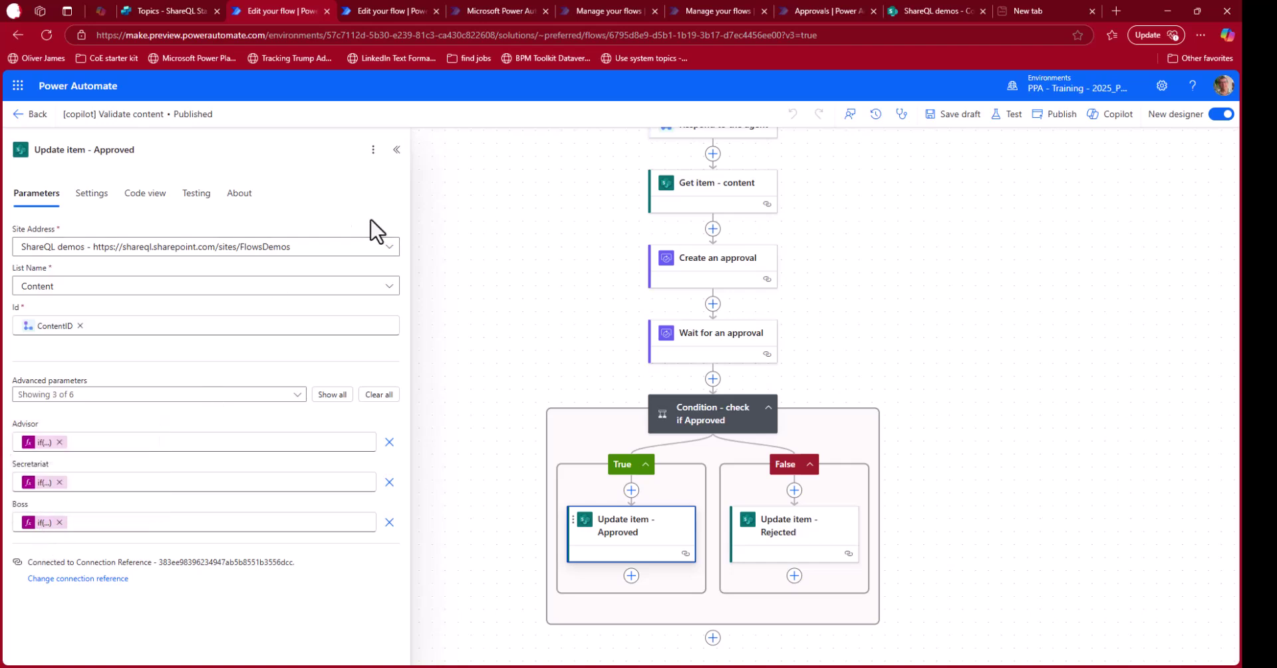
left_click(19, 117)
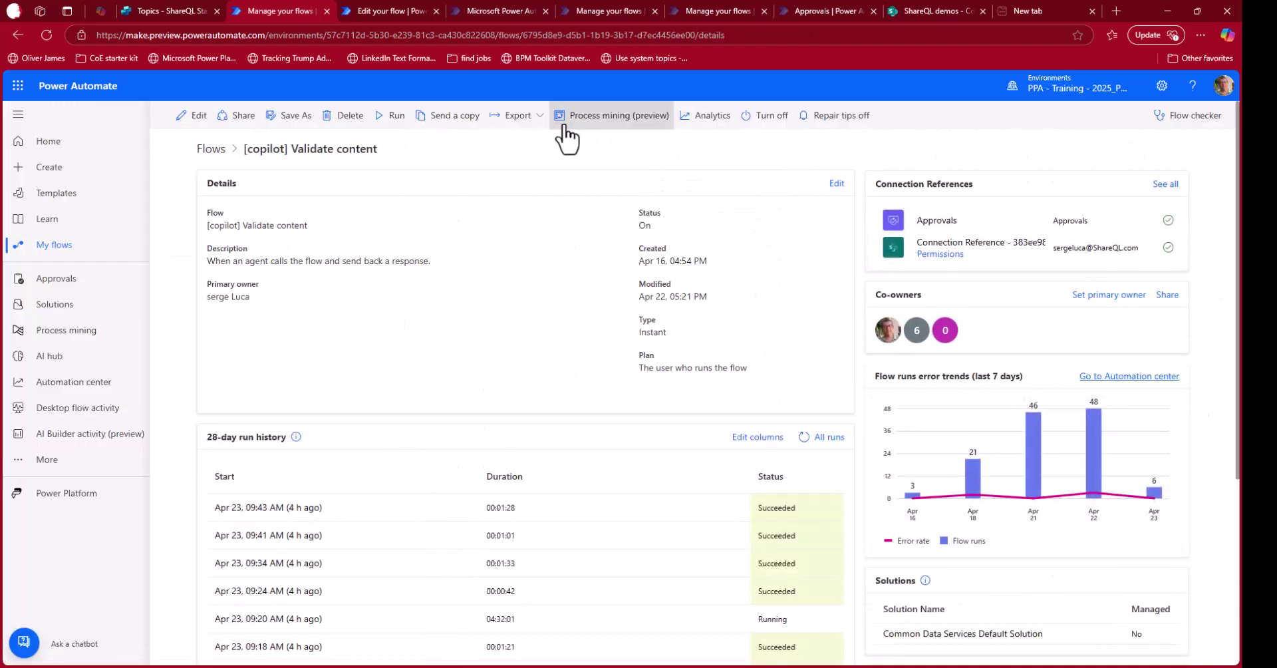
Switch to the "When an item is created" flow and view the body message of its copilot prompt action.
left_click(385, 14)
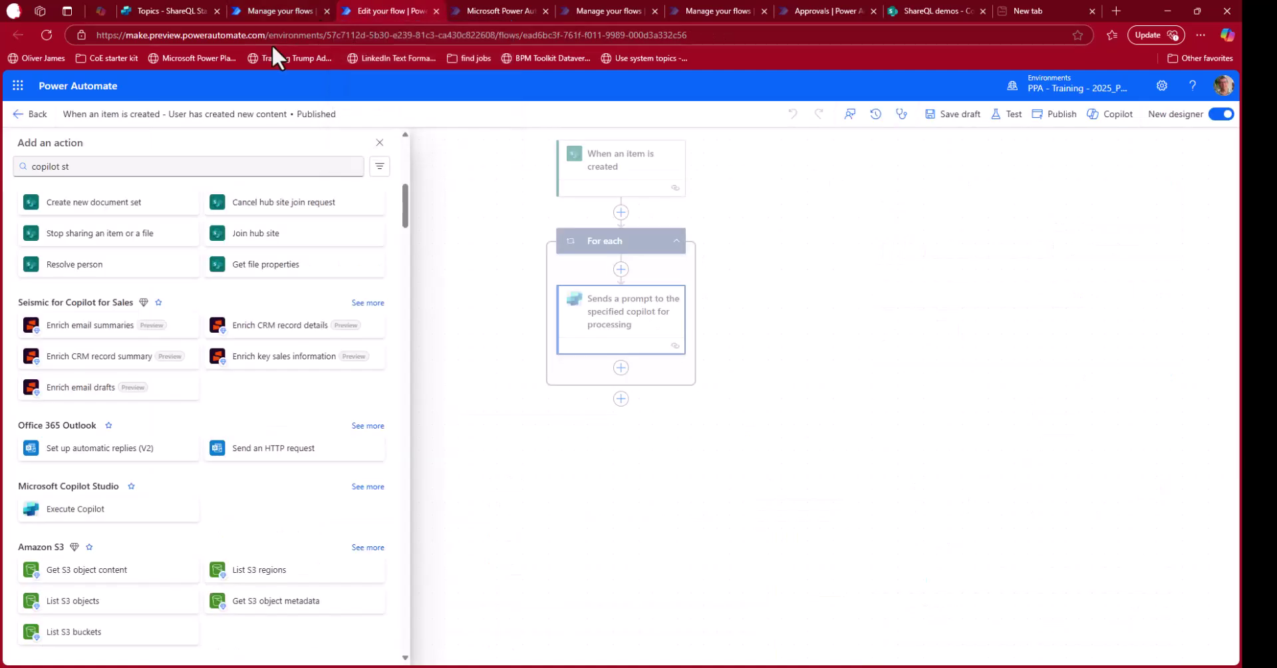
left_click(624, 314)
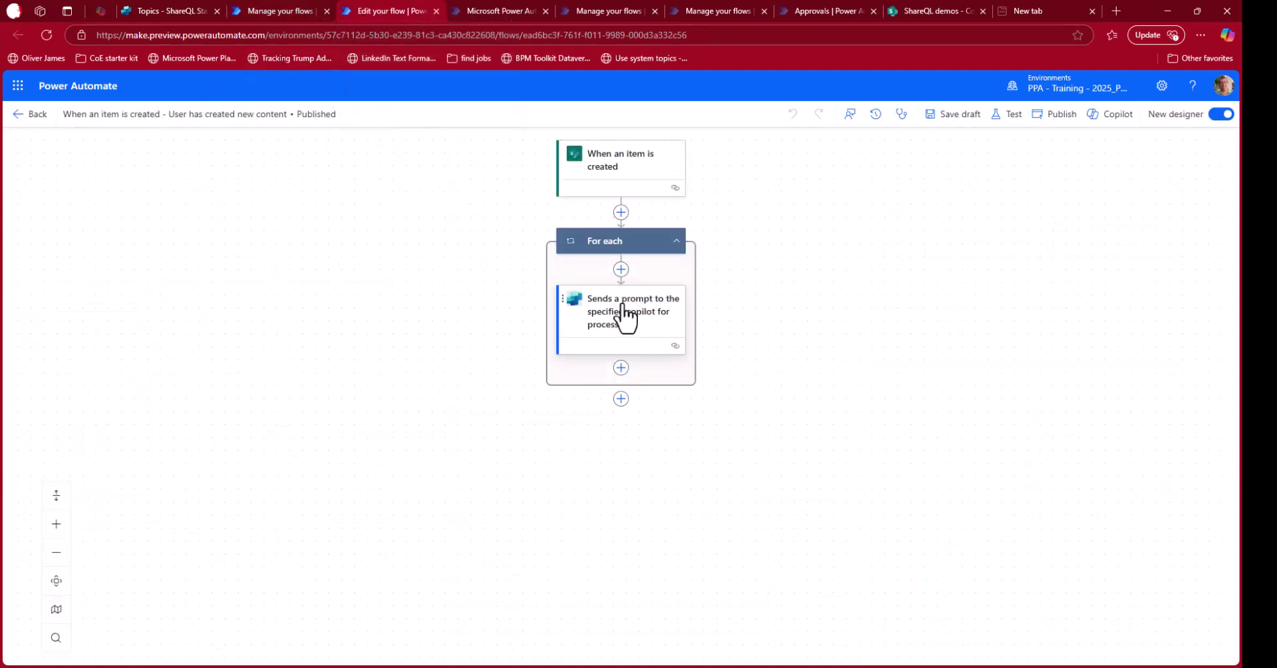
left_click(624, 313)
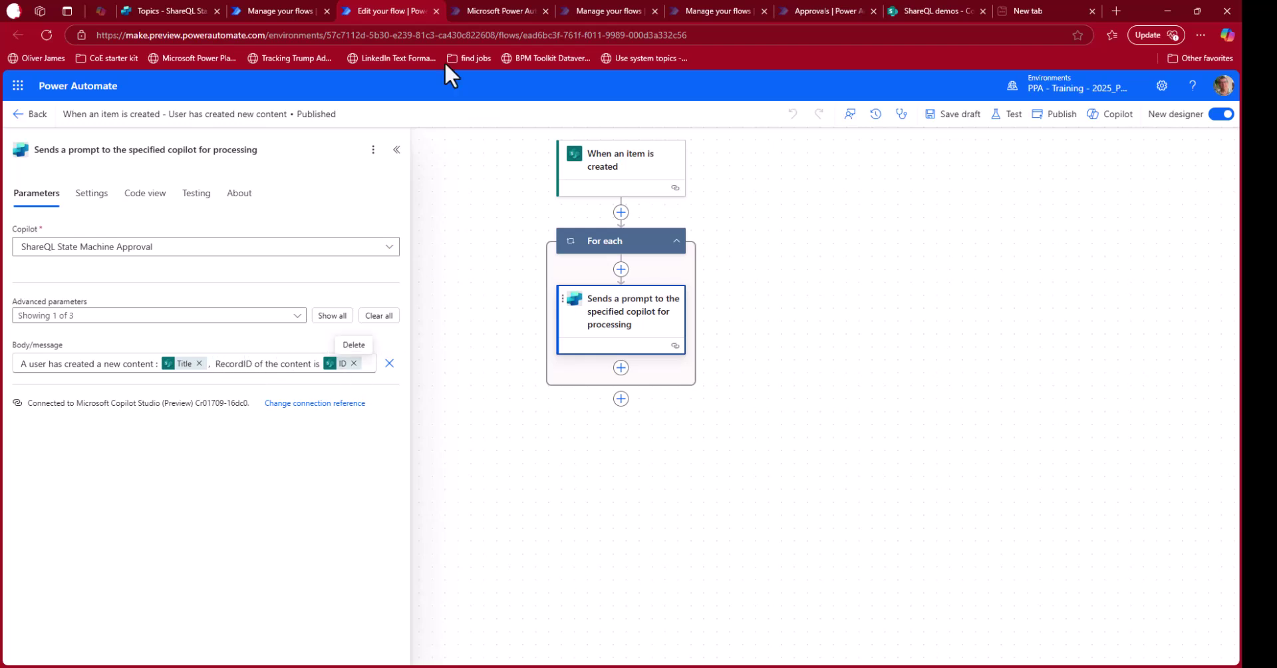
In Copilot Studio, examine the RecordID input variable in the details of the "Waiting for Advisors to validate the content" topic, and return to the topics list.
left_click(141, 8)
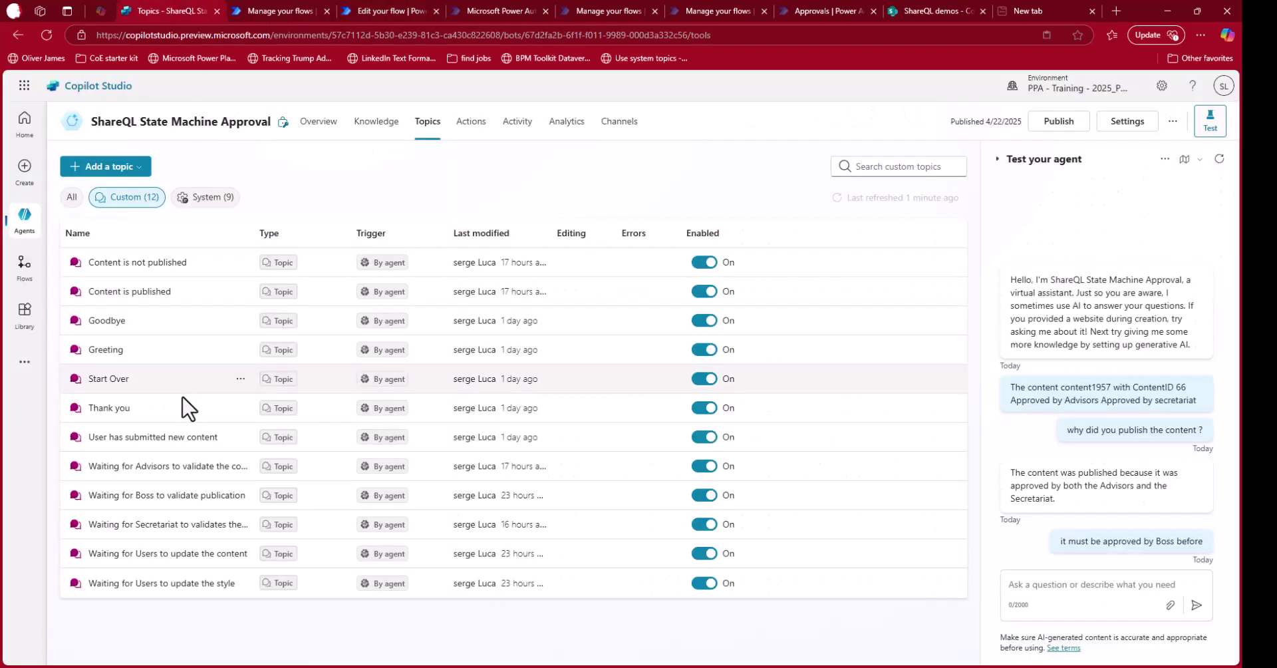
left_click(160, 467)
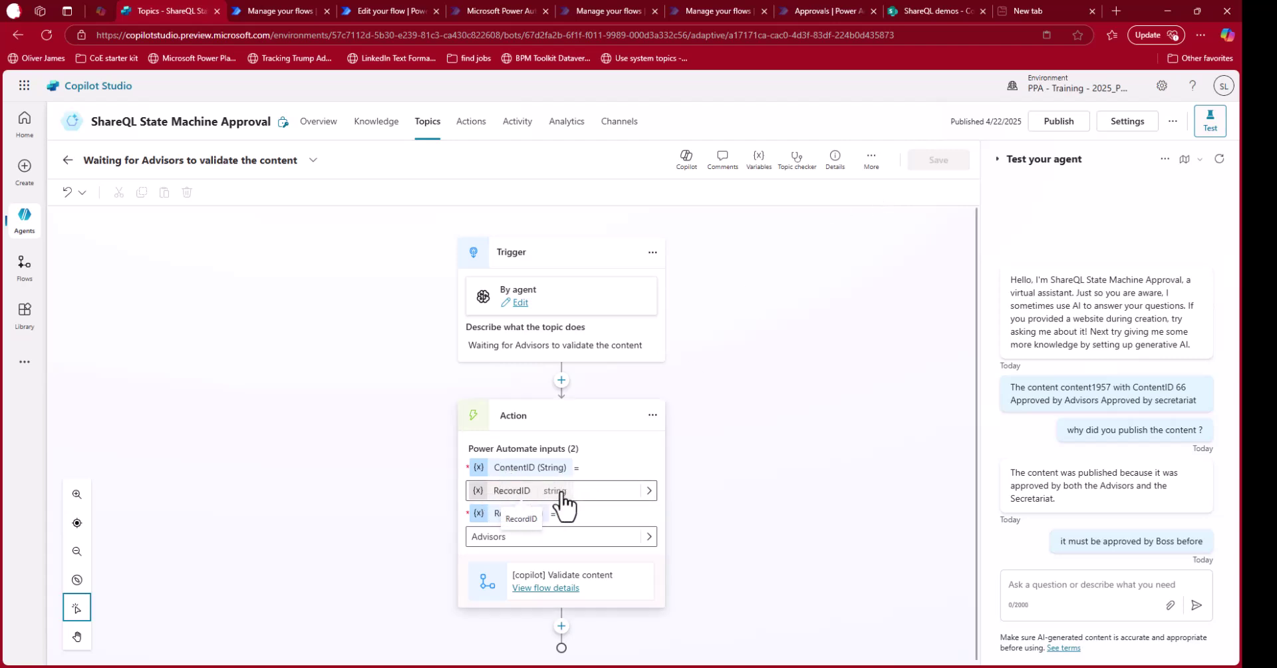
left_click(835, 160)
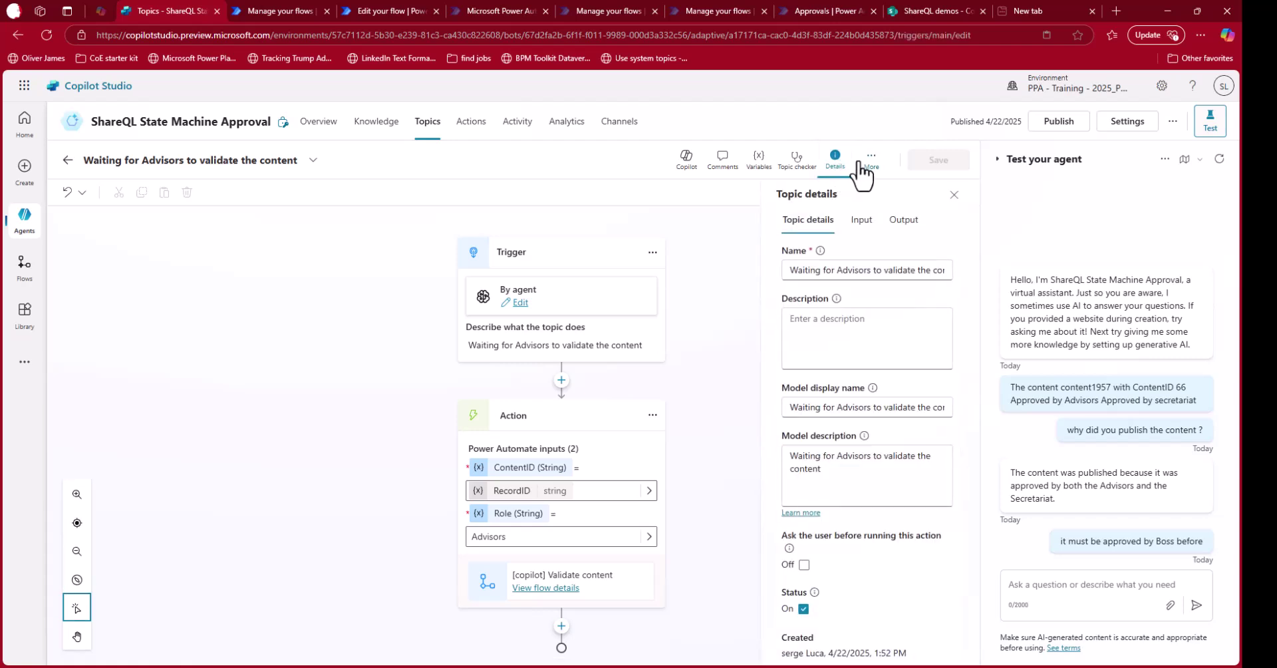
left_click(863, 225)
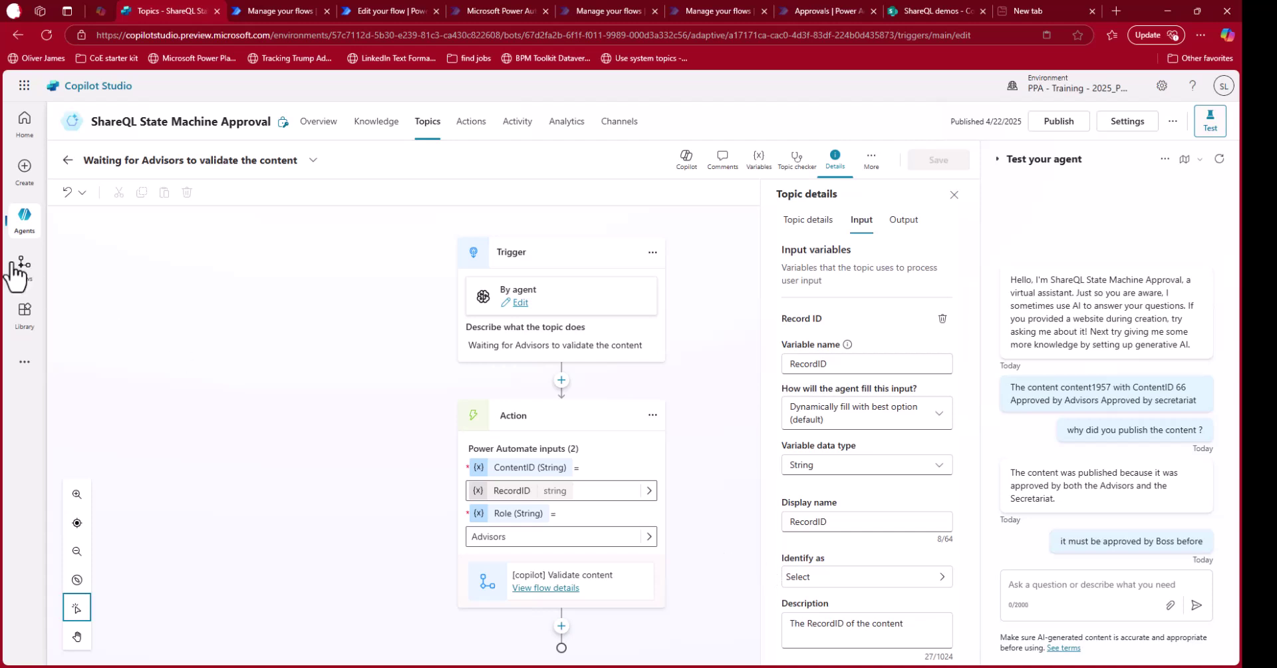
left_click(67, 160)
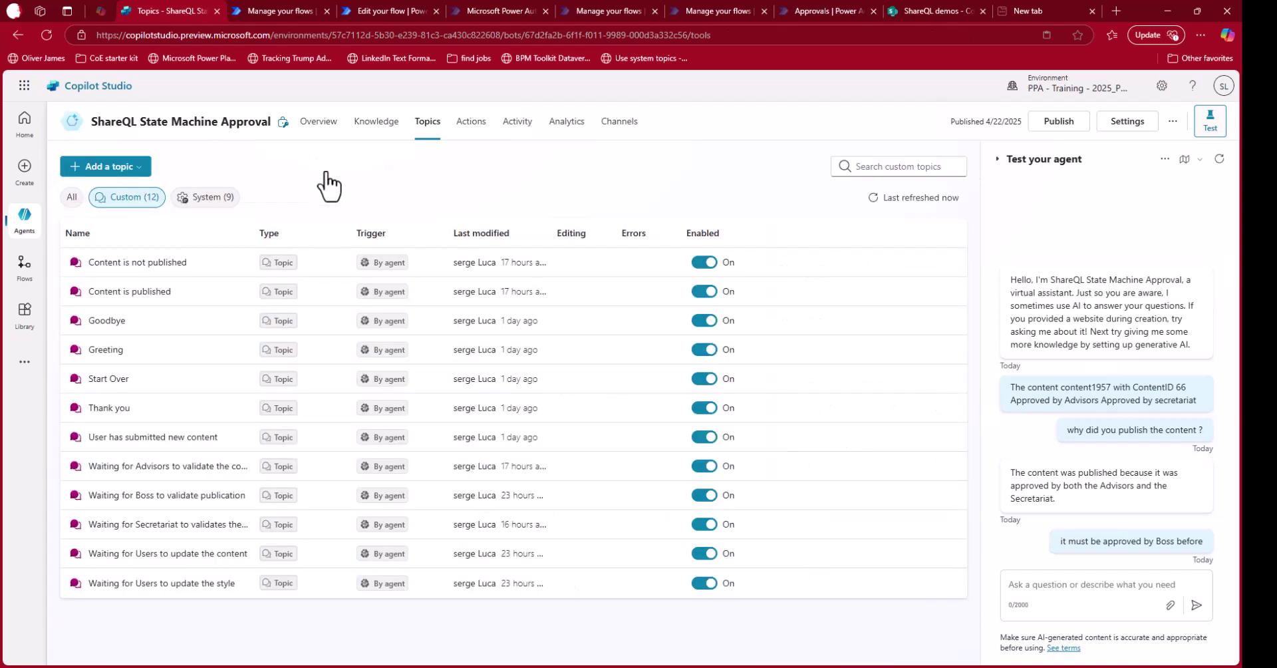
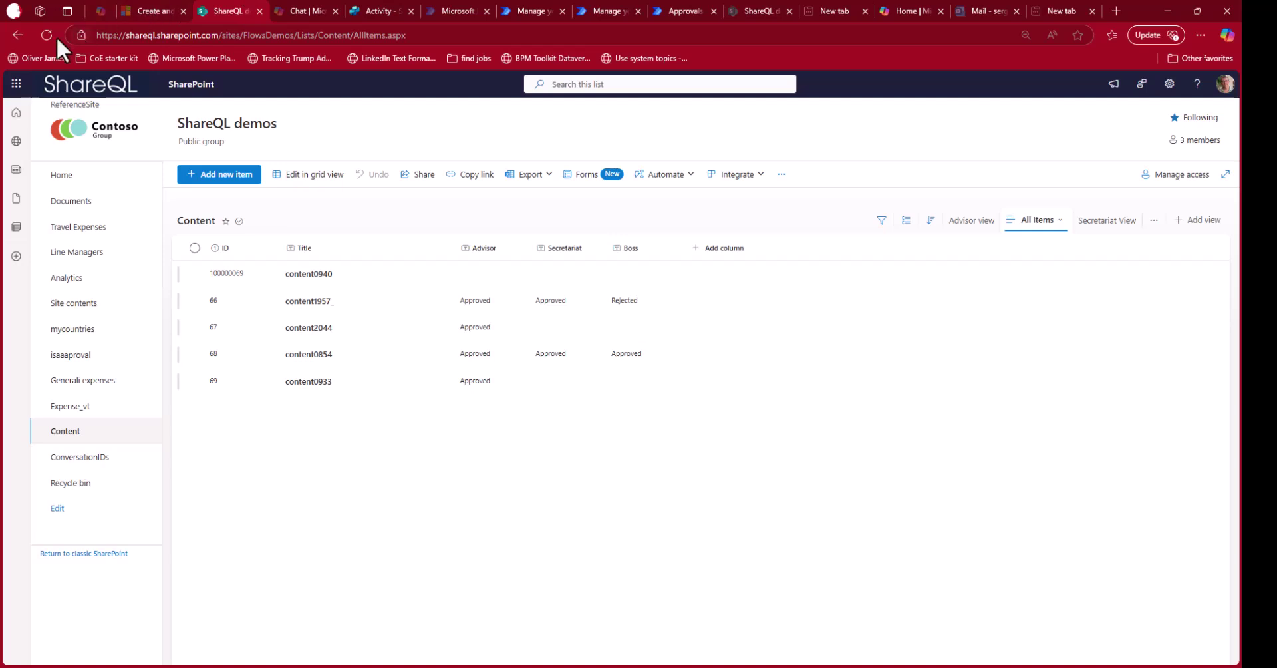
Refresh the SharePoint Content list and the agent's activity history in Copilot Studio, and open the newest automated session.
left_click(46, 35)
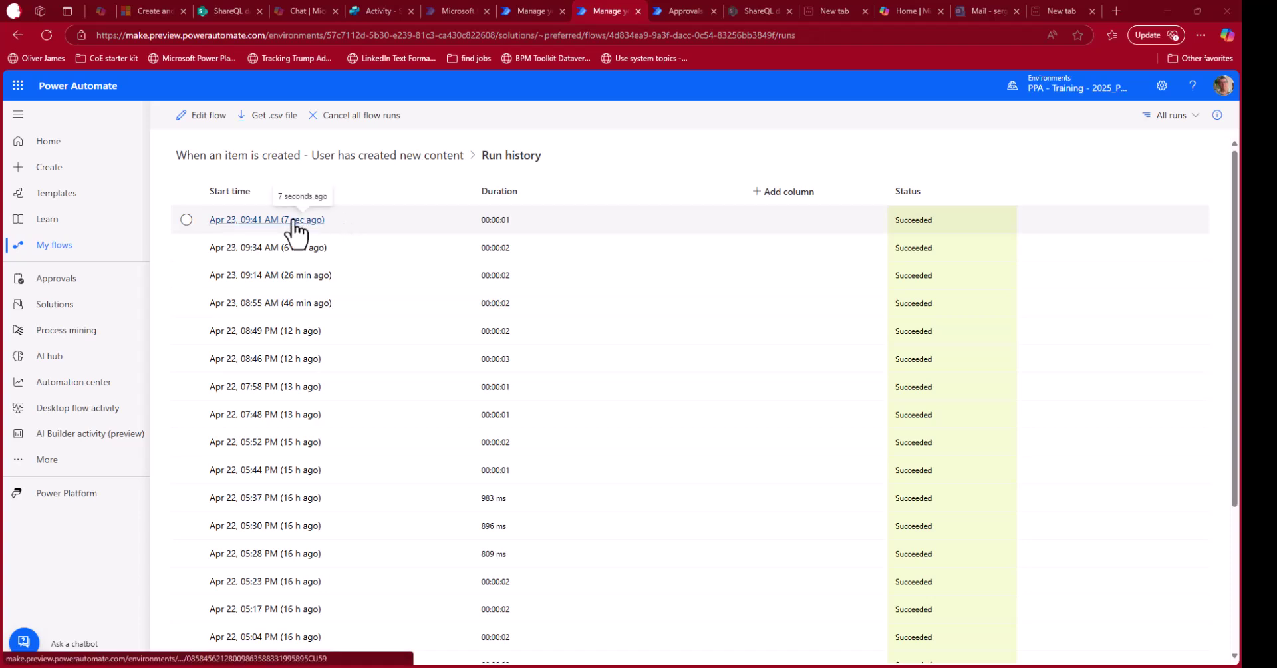
left_click(373, 10)
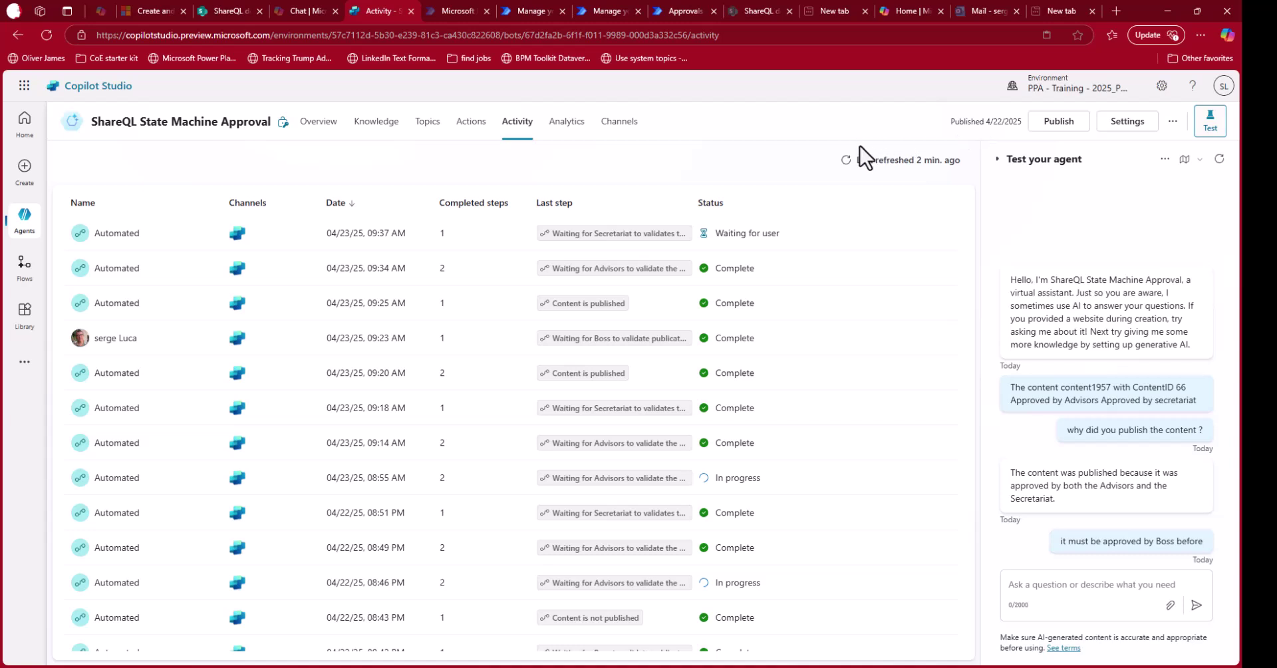
left_click(863, 163)
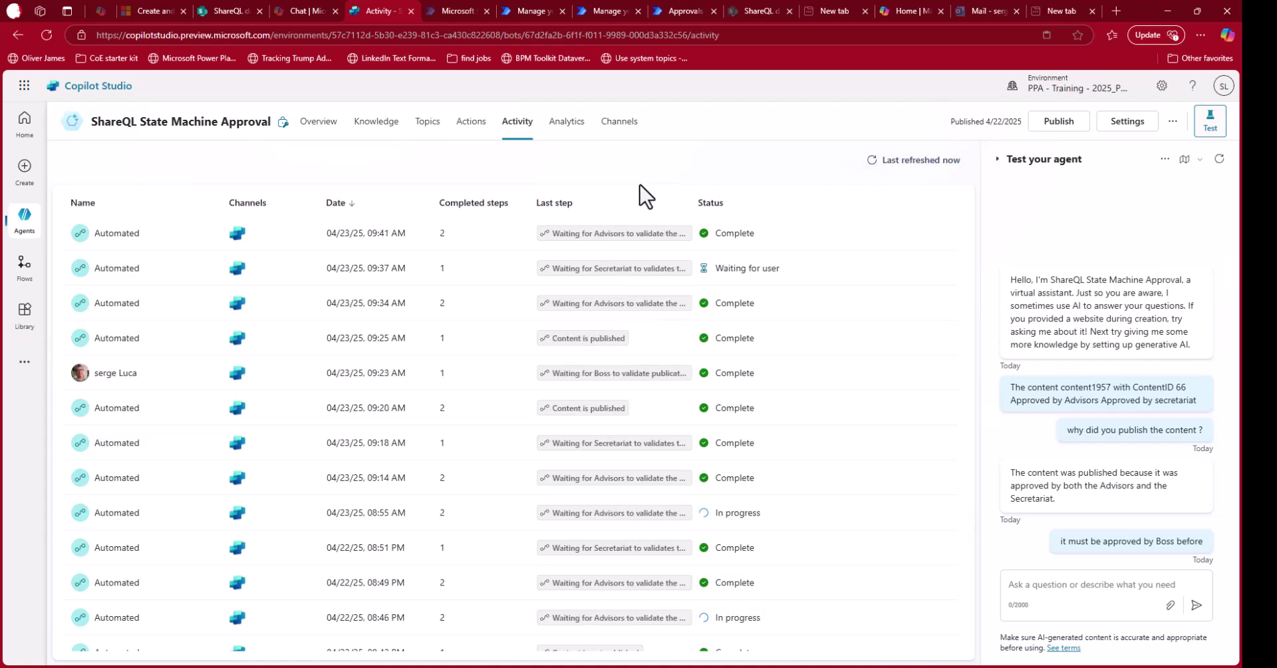
left_click(585, 247)
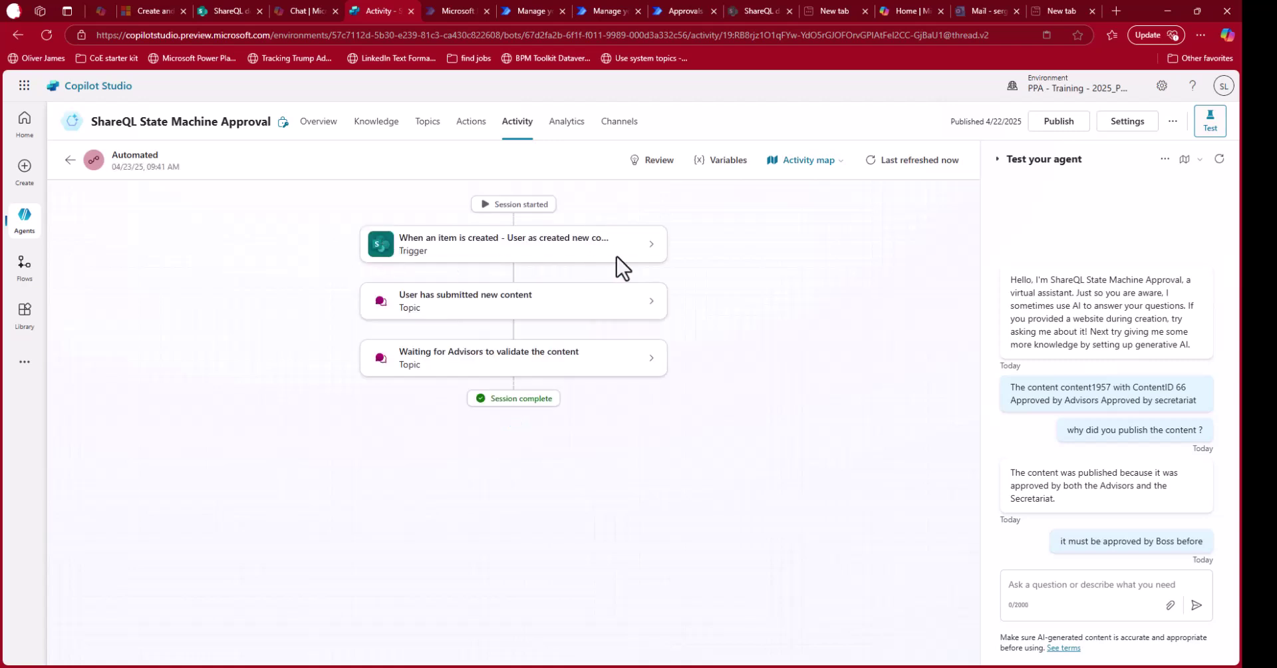
Examine the session's "When an item is created" trigger input and the "User has submitted new content" topic in the activity map.
left_click(651, 245)
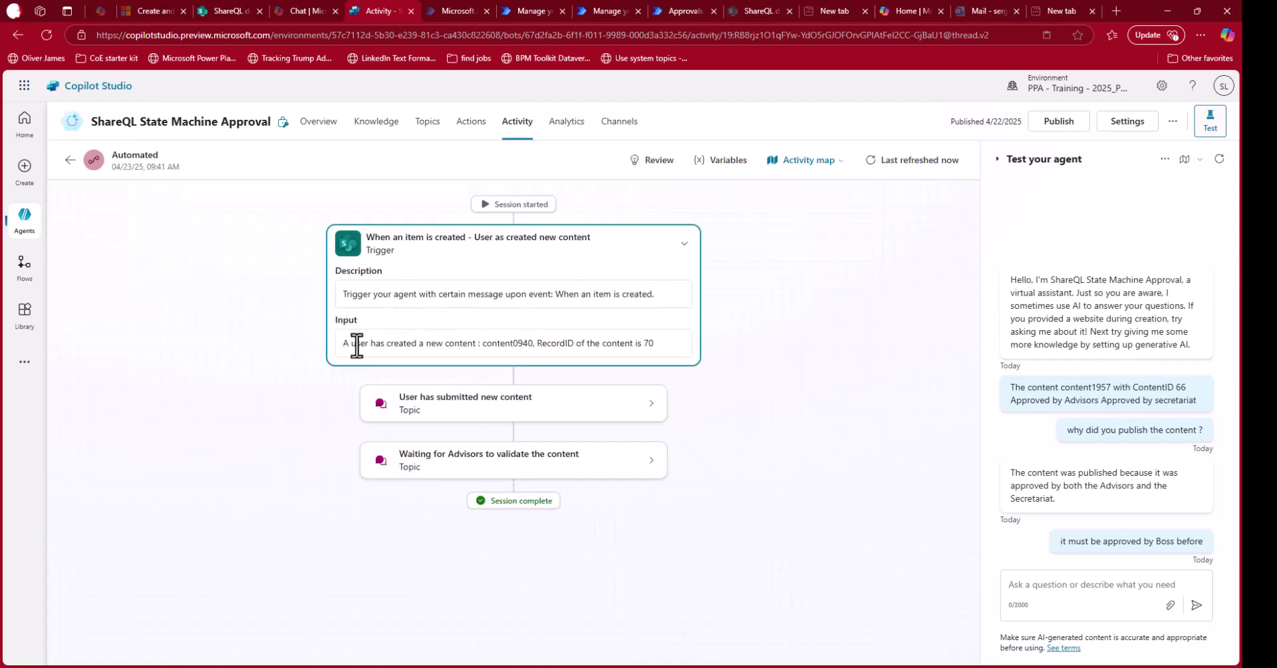
left_click_drag(343, 344, 673, 364)
left_click(436, 417)
Approve the refreshed "Approve content0940" request in Power Automate, and reload the Content list in SharePoint to check the Advisor column.
left_click(672, 11)
left_click(185, 343)
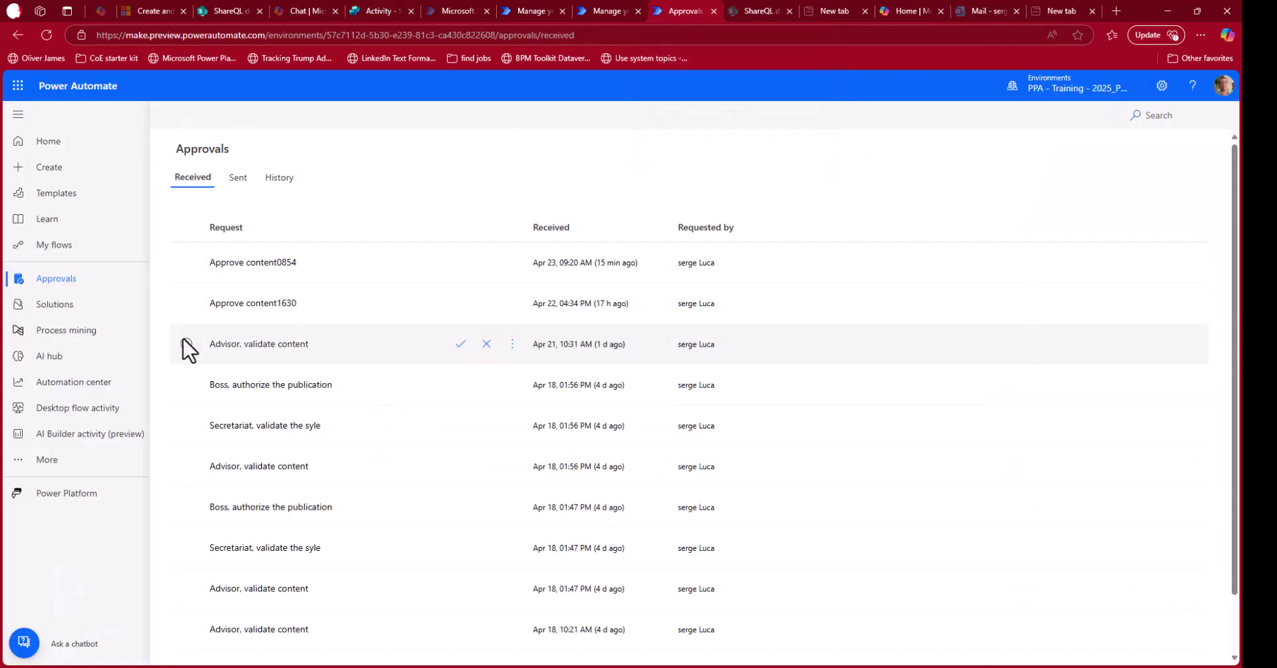
left_click(46, 35)
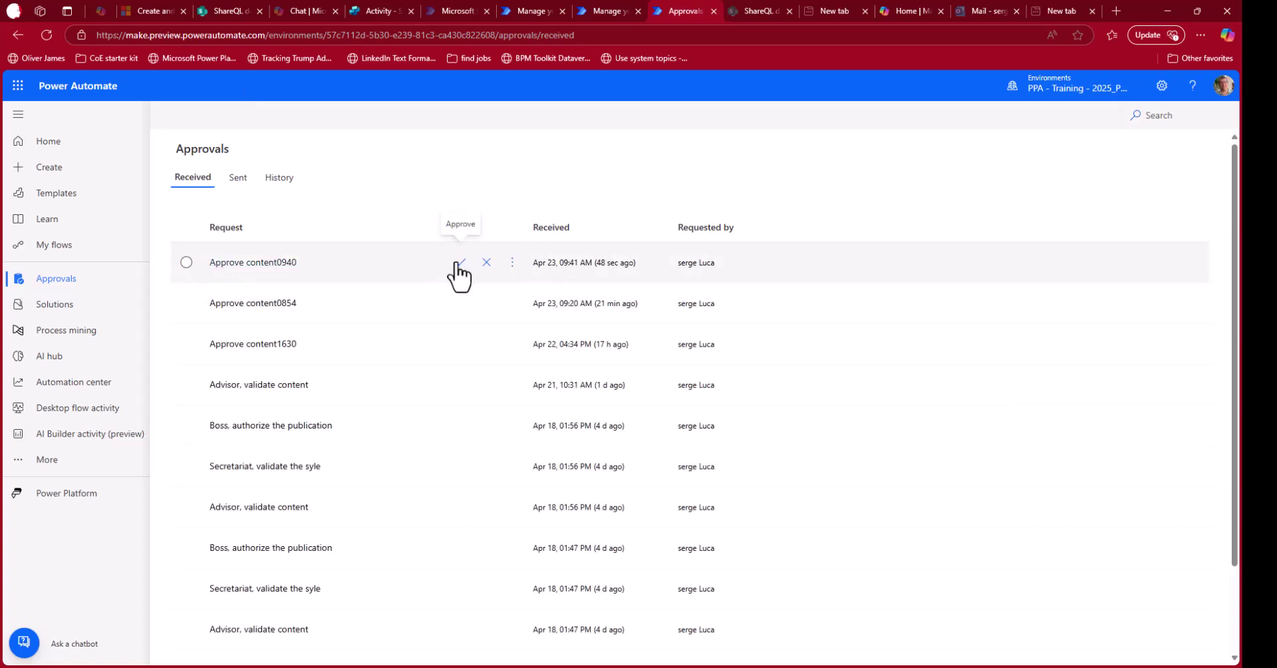
left_click(459, 266)
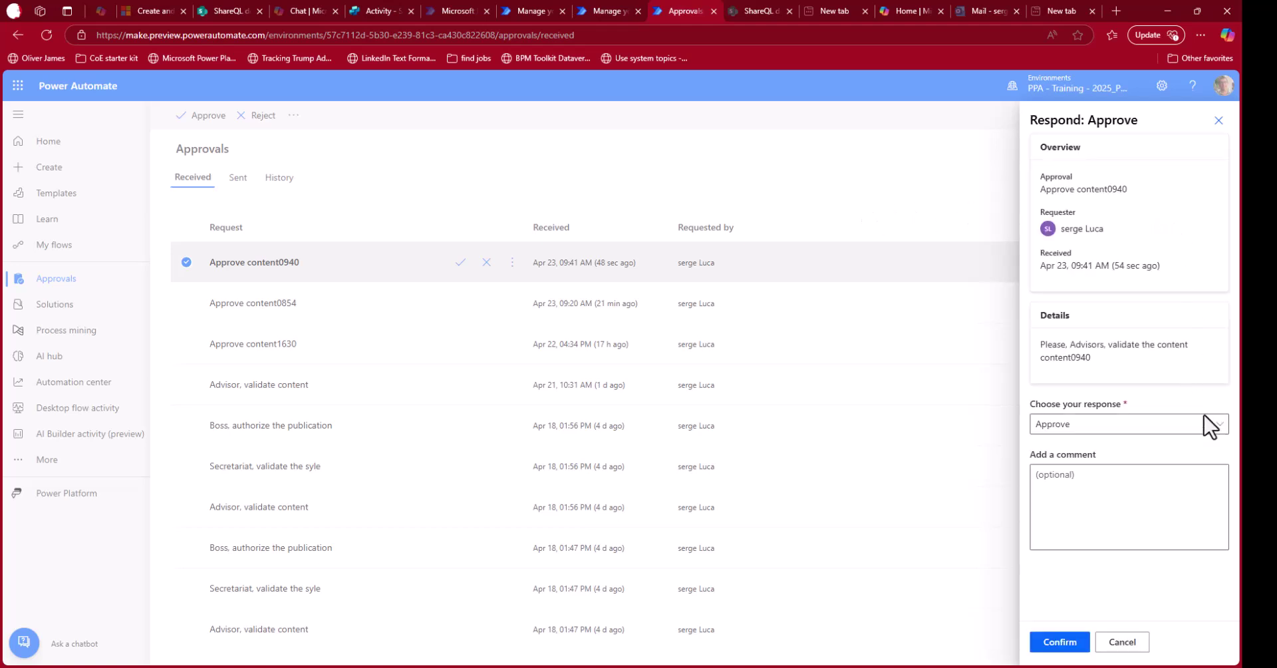
left_click(1060, 641)
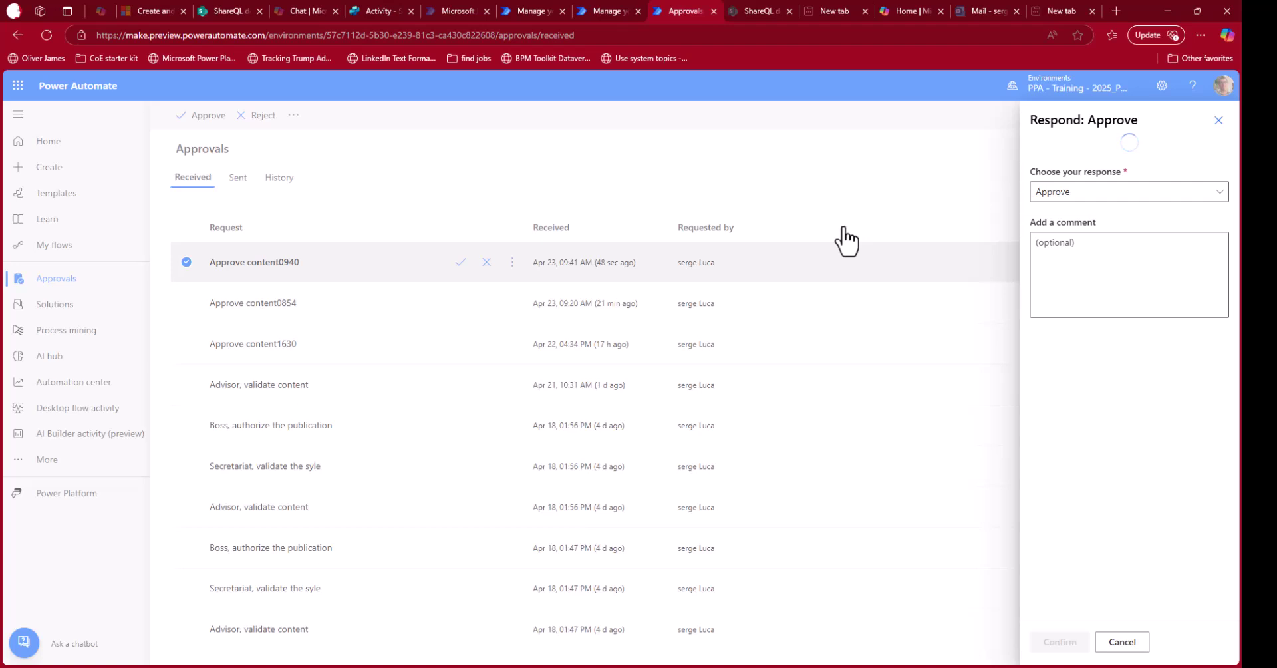
left_click(212, 9)
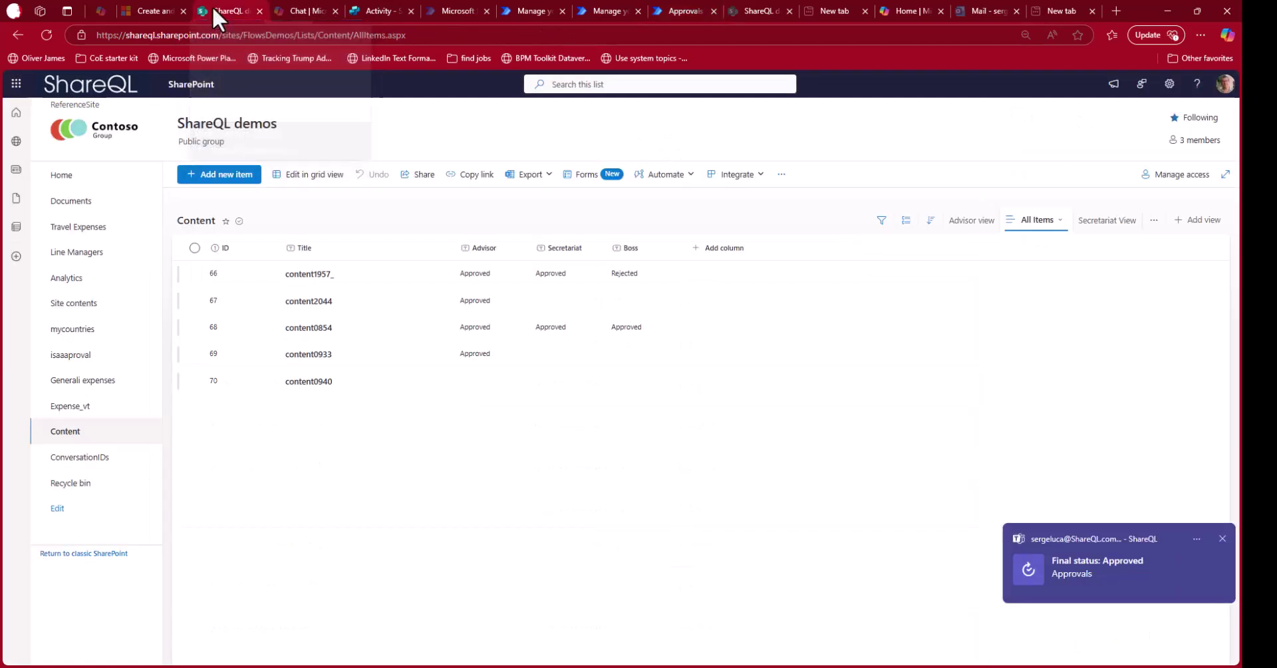
left_click(47, 34)
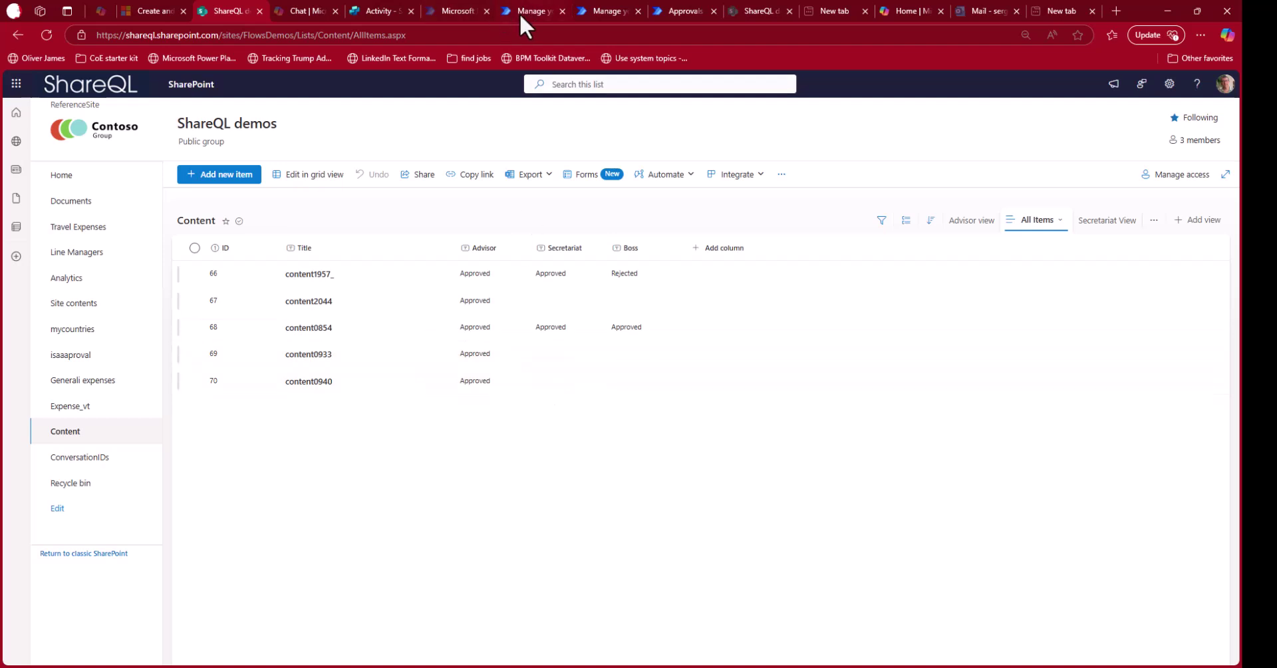
Check the run history of the "When an item or a file is modified" flow in Power Automate and the agent's activity list in Copilot Studio.
mouse_move(520, 8)
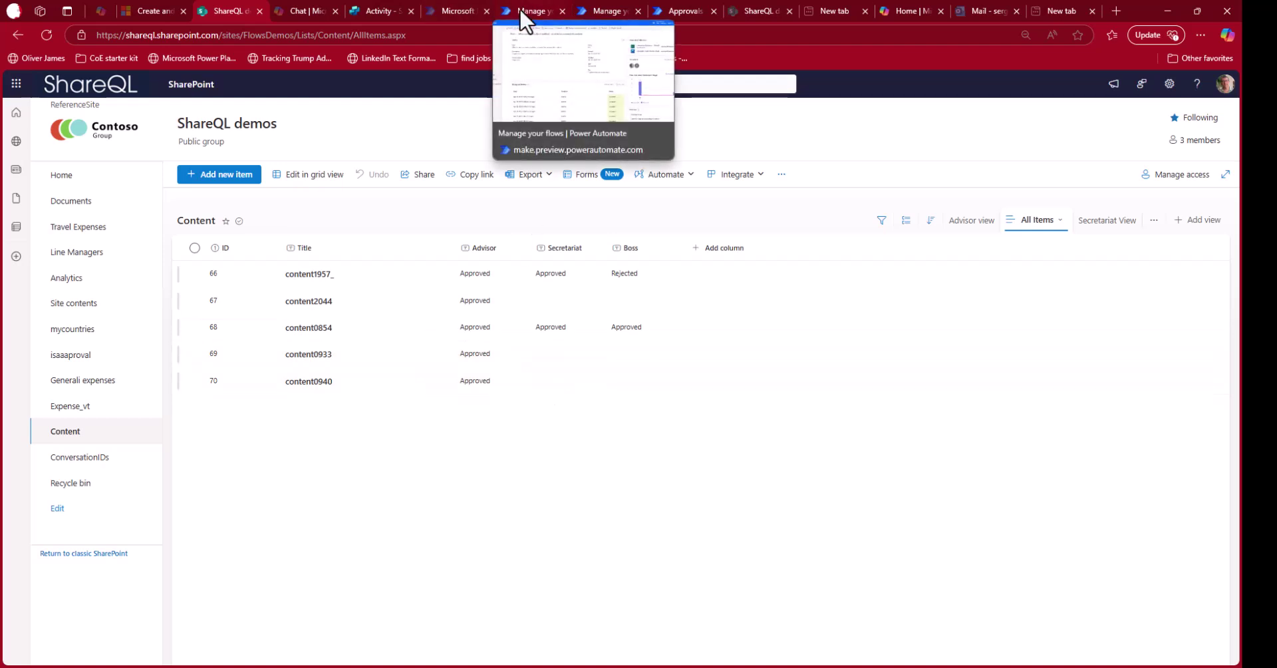
left_click(521, 10)
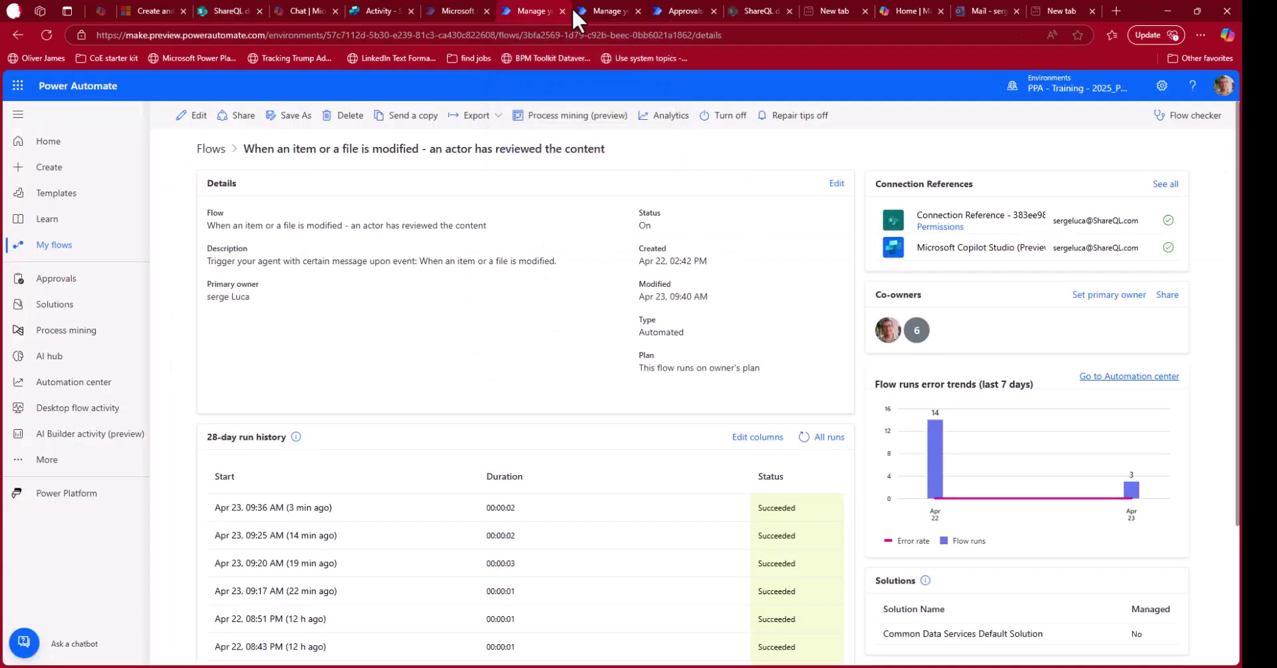
left_click(830, 437)
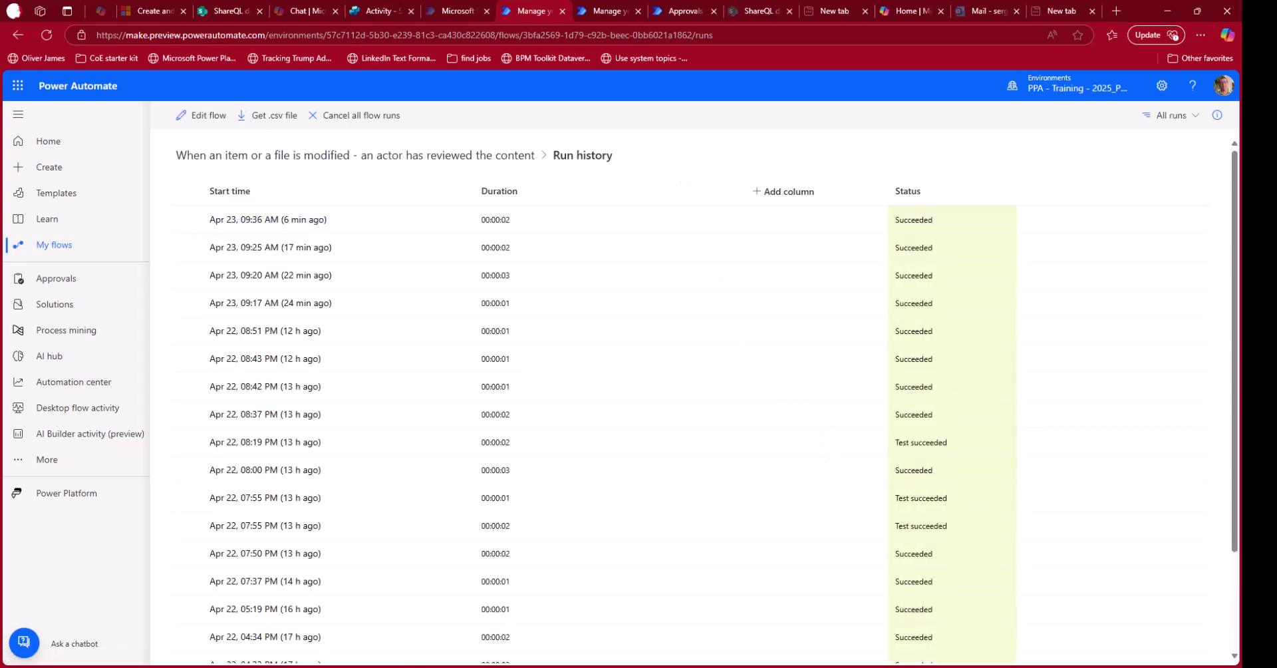
key("alt+Left")
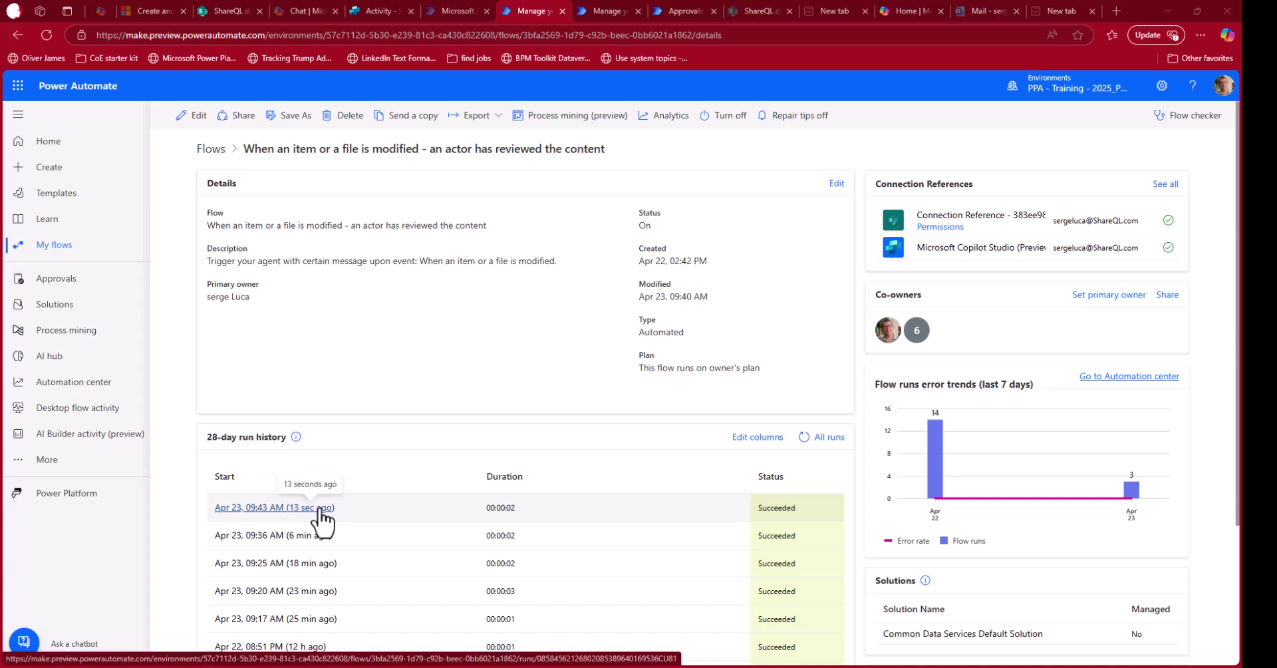
left_click(375, 12)
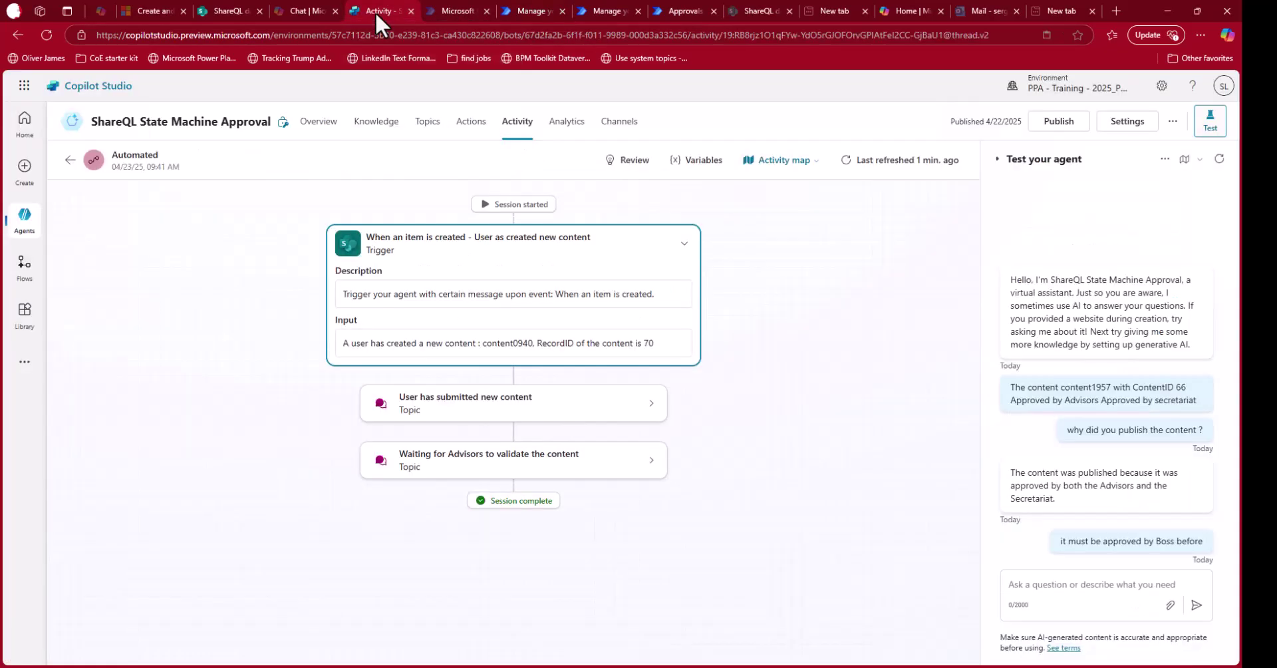
left_click(519, 124)
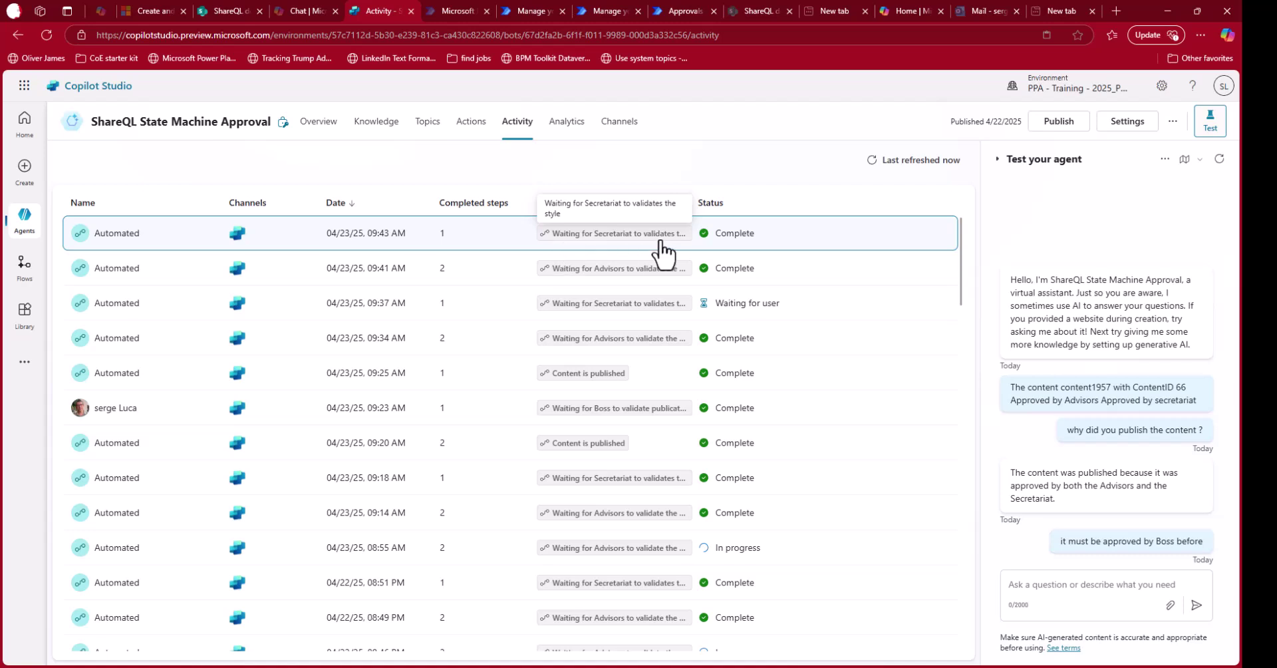
Refresh the received approvals in Power Automate, reject the "Approve content0940" request, and reload the SharePoint Content list to check the Secretariat column.
left_click(669, 7)
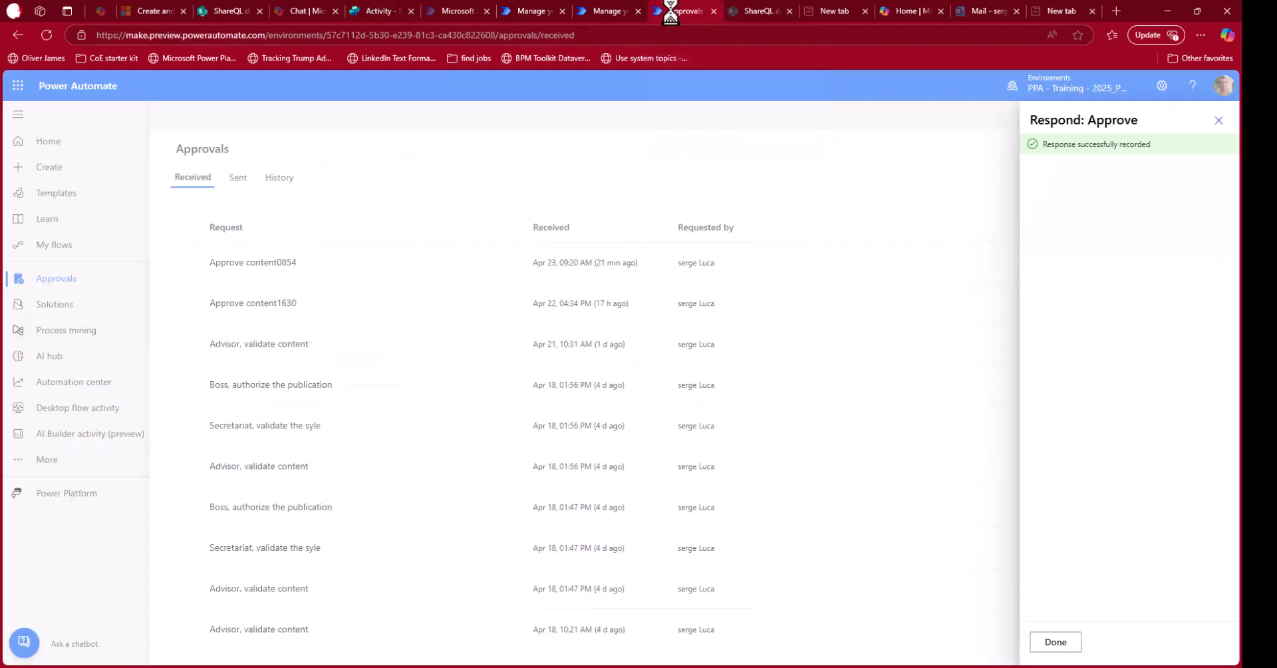
left_click(1218, 121)
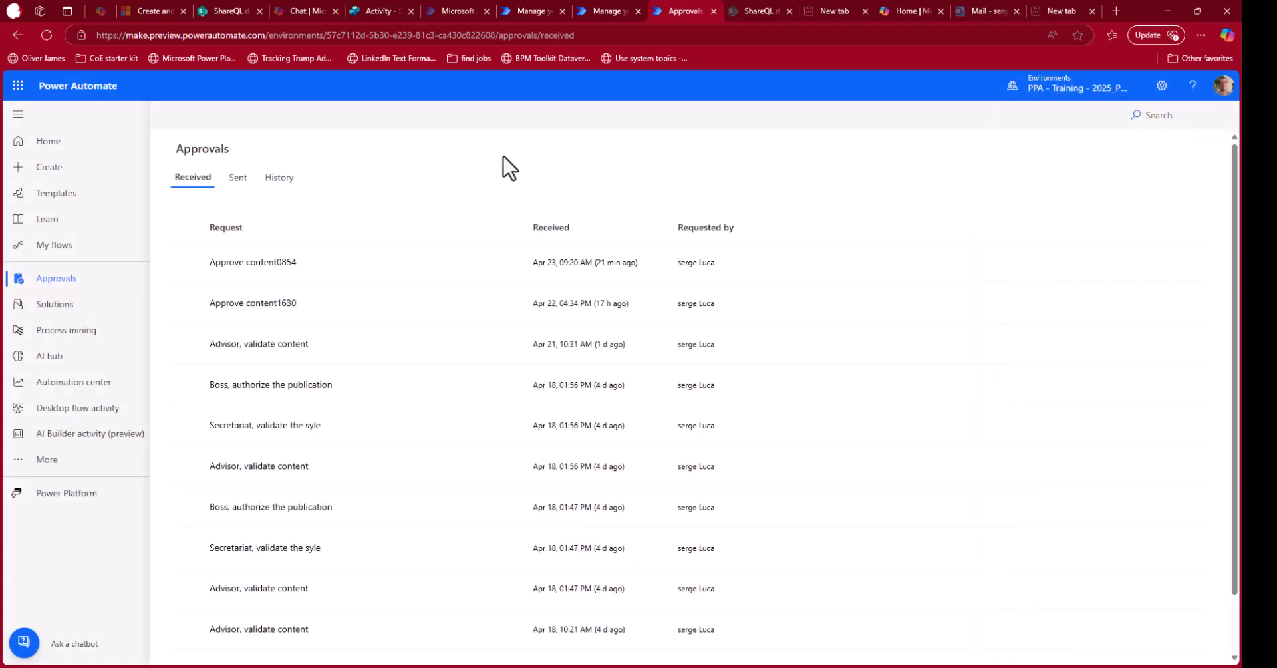
left_click(49, 38)
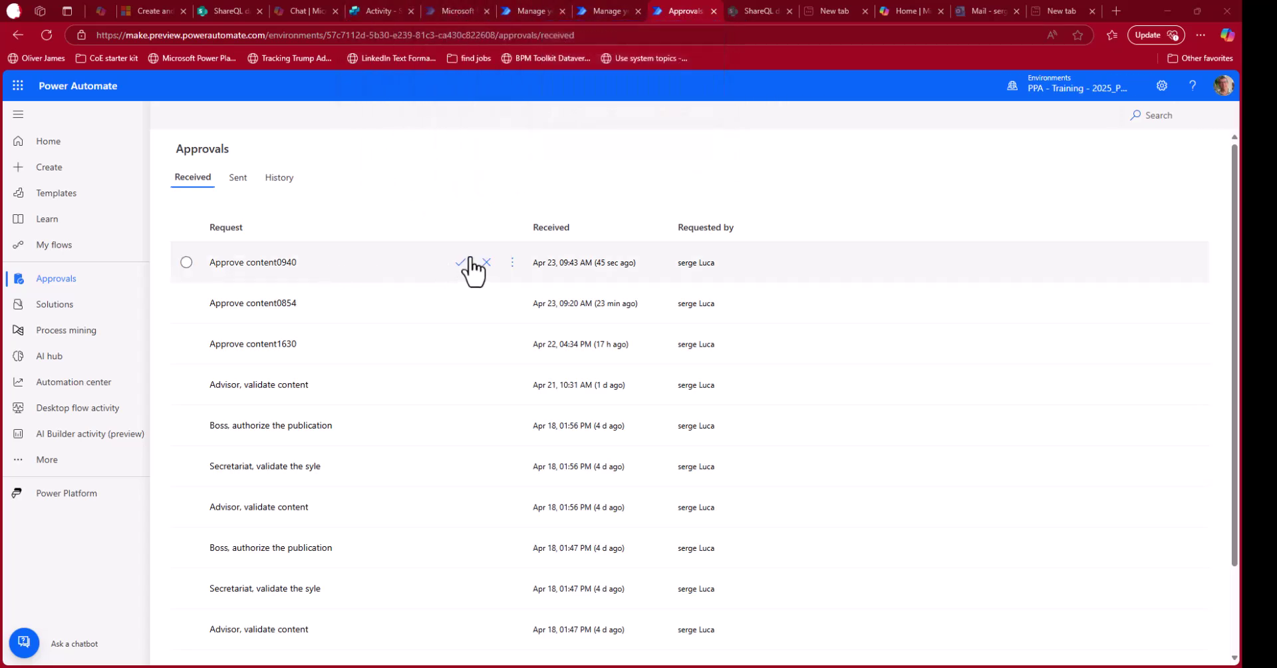
left_click(269, 263)
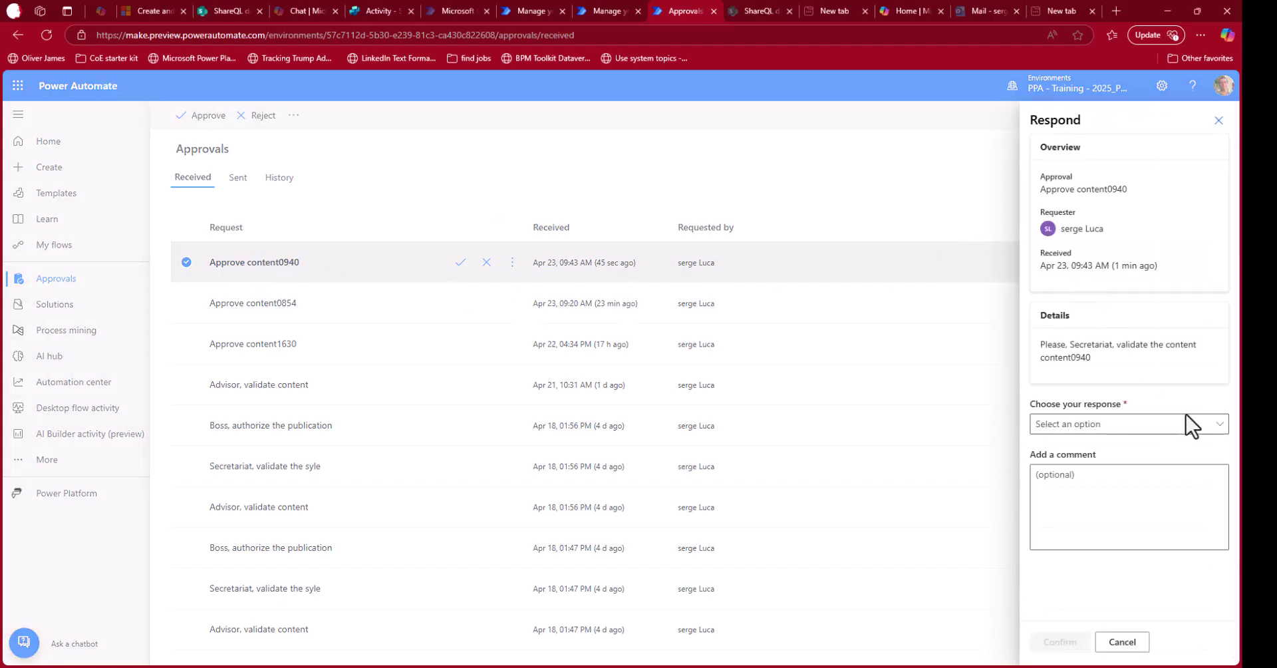
left_click(1215, 429)
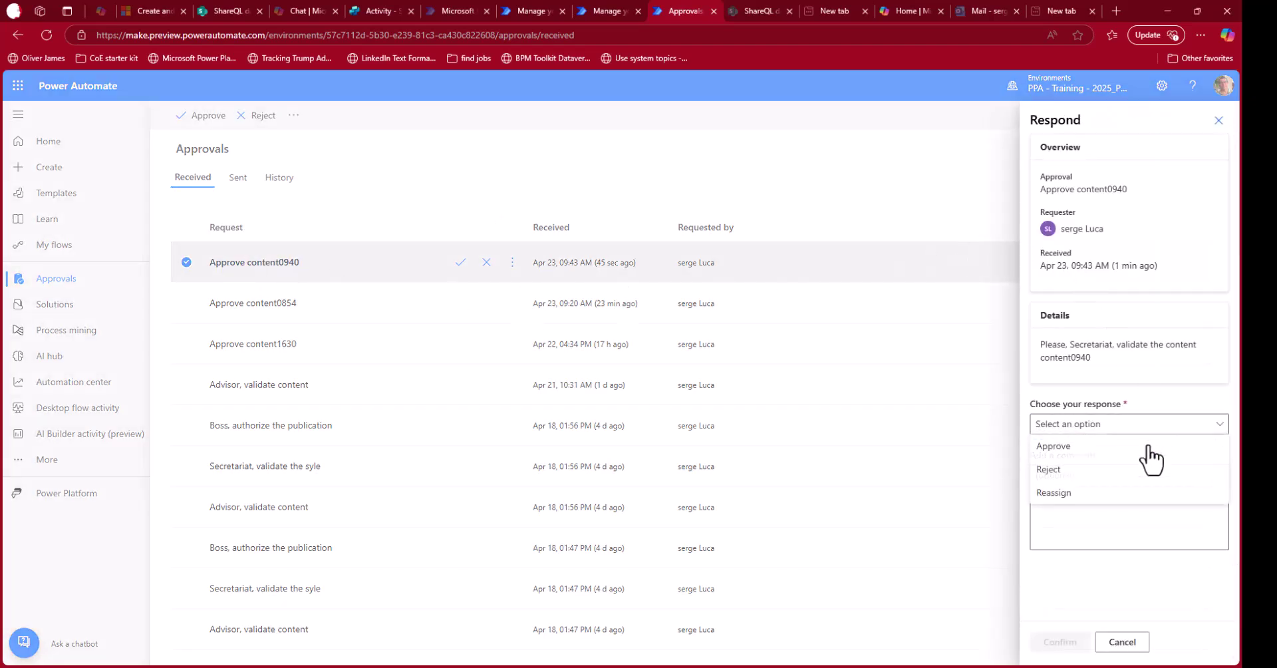
left_click(1070, 470)
left_click(1063, 641)
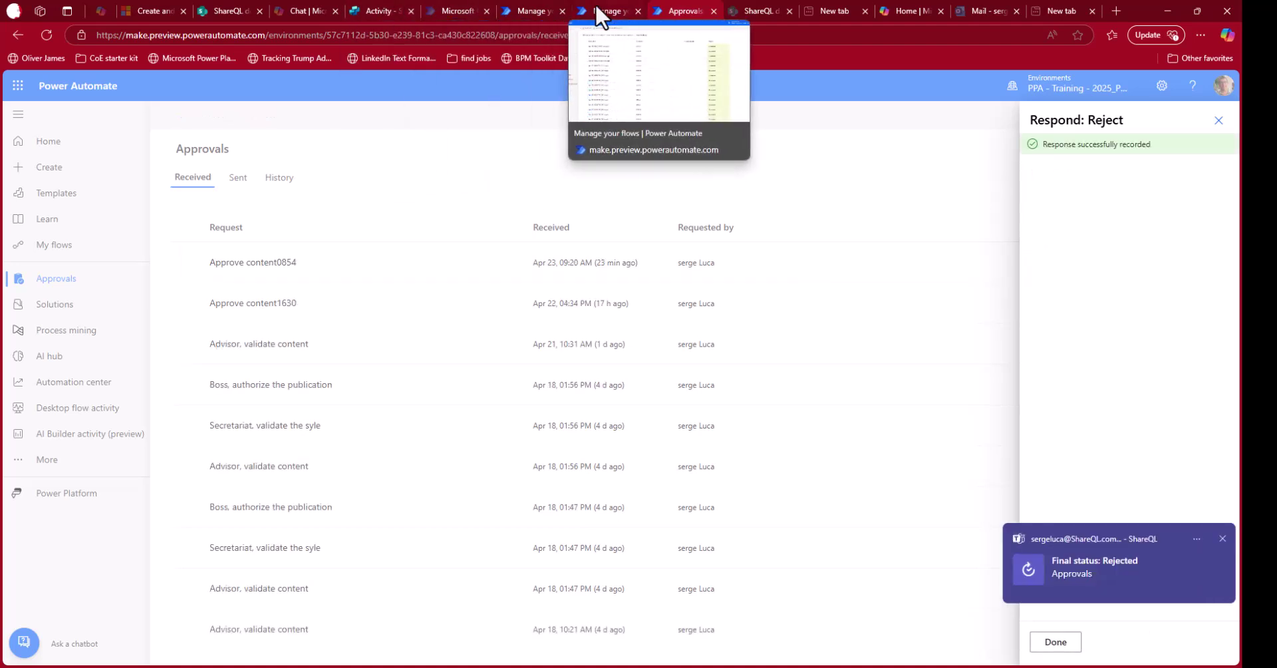
left_click(223, 10)
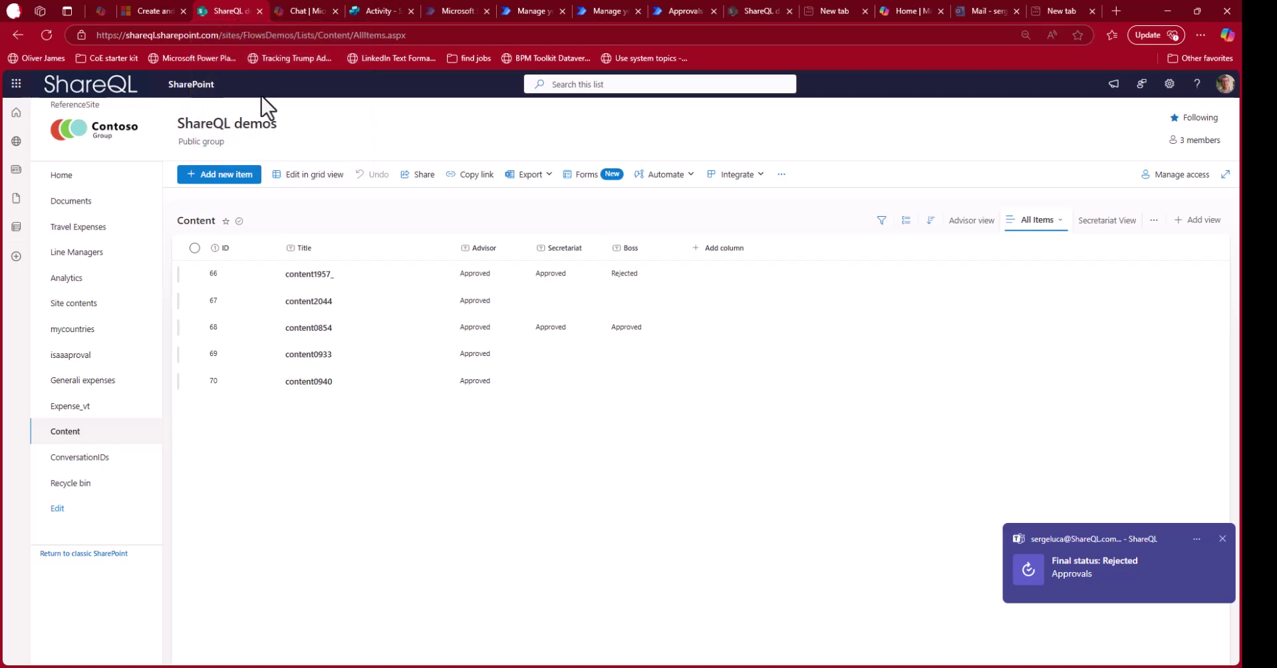
left_click(45, 36)
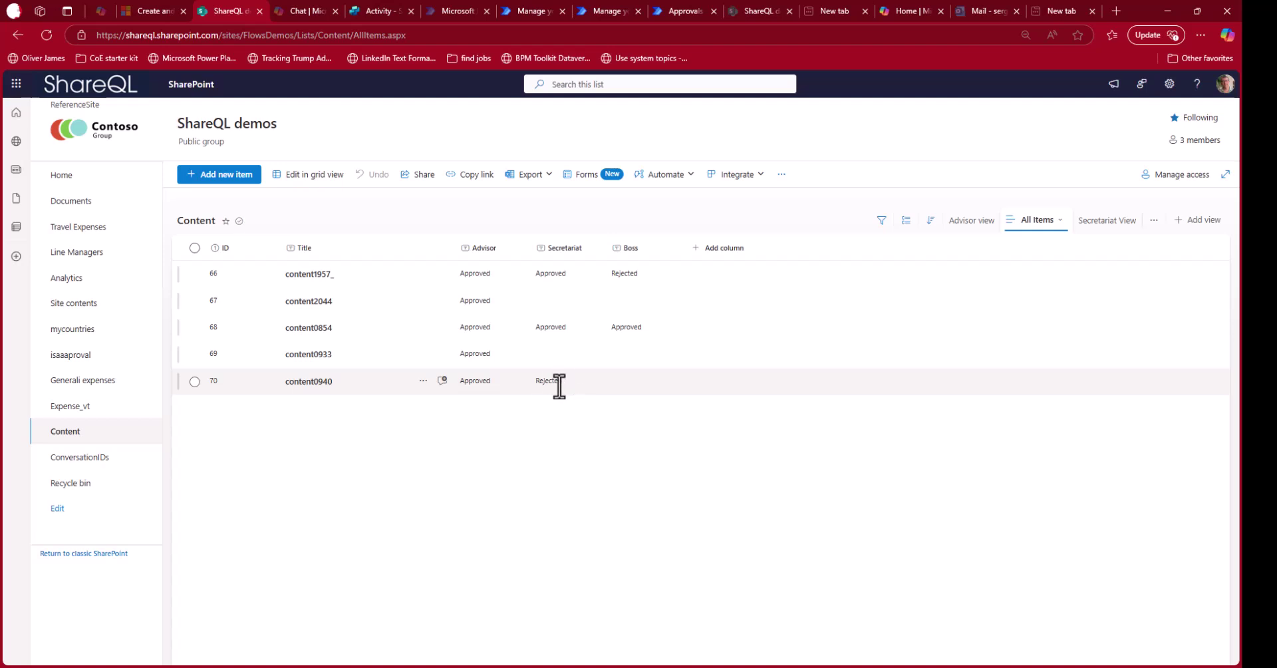
Refresh the agent's activity history in Copilot Studio, and review the runs of the "When an item or a file is modified" flow in Power Automate.
mouse_move(357, 5)
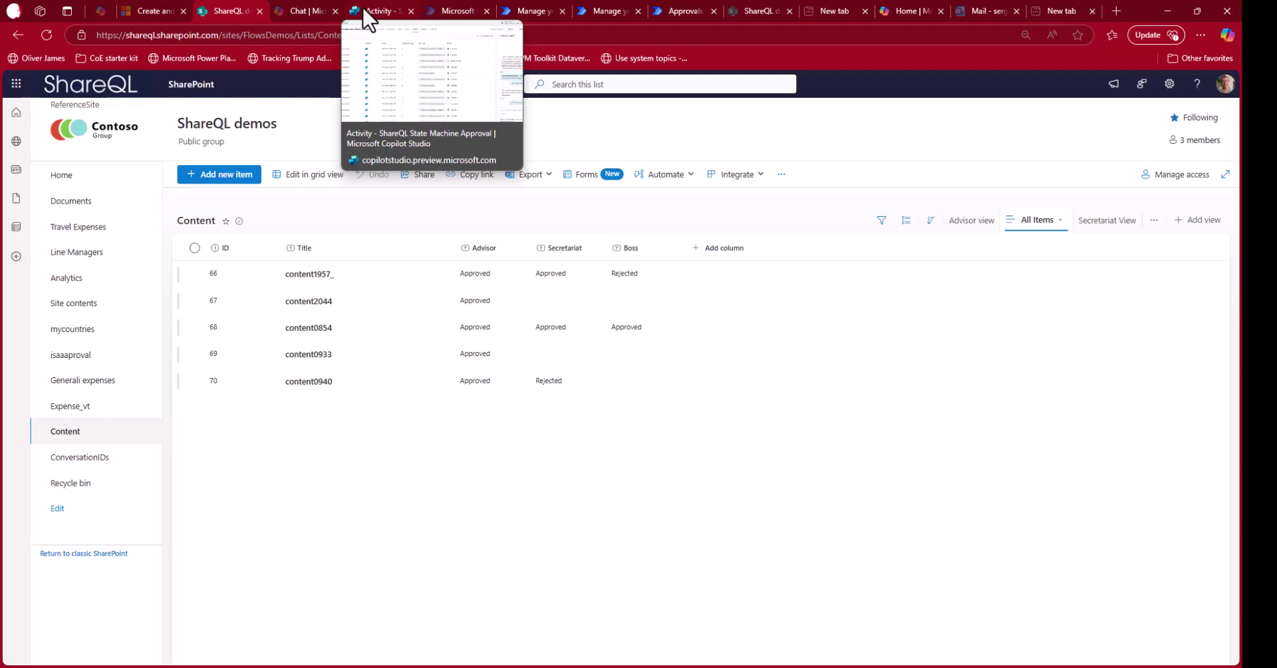
left_click(363, 9)
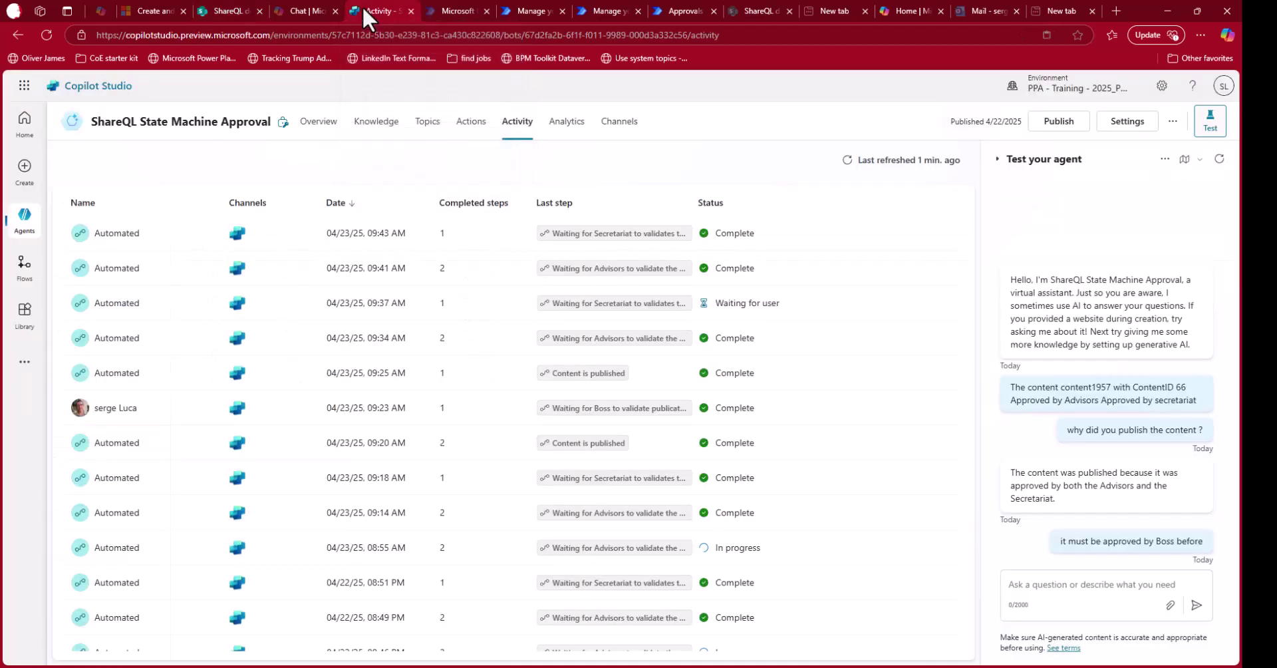
left_click(882, 161)
left_click(599, 9)
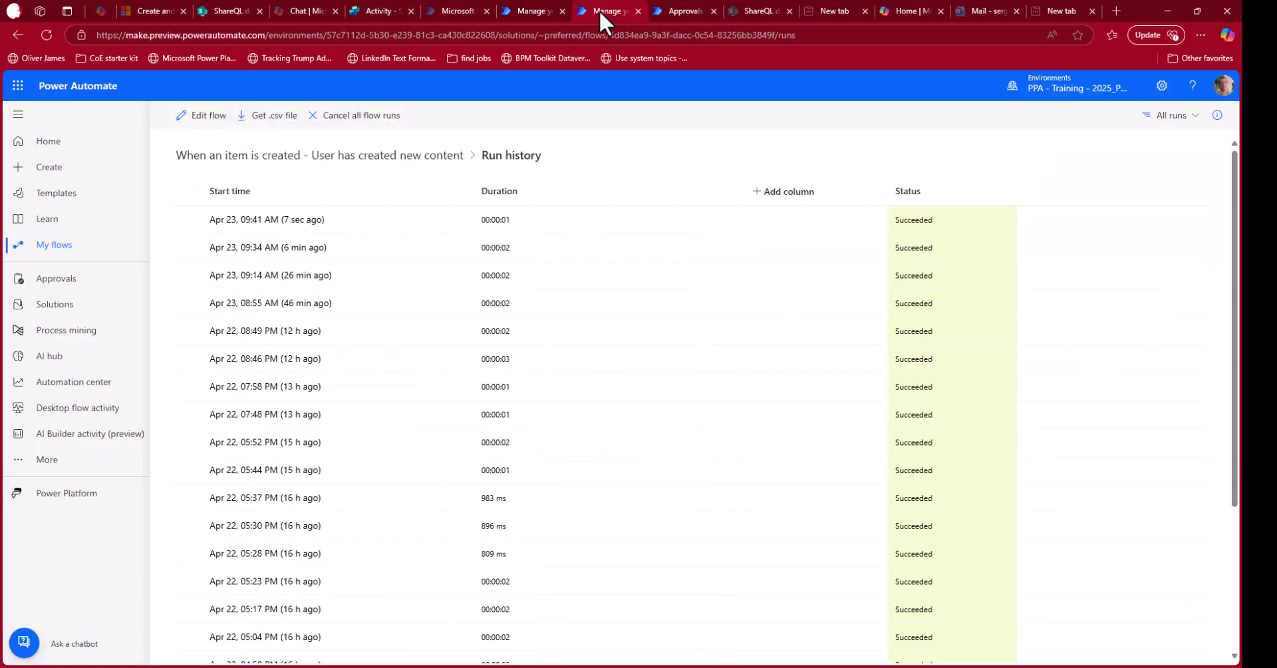
left_click(537, 11)
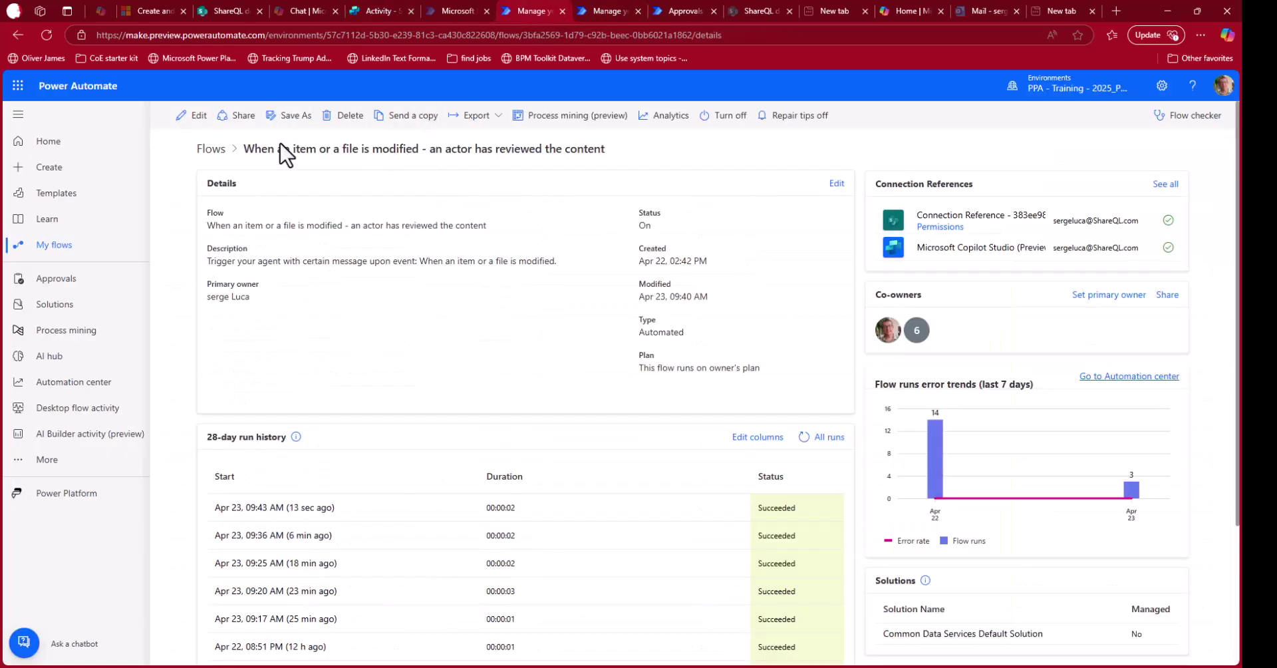
left_click(818, 435)
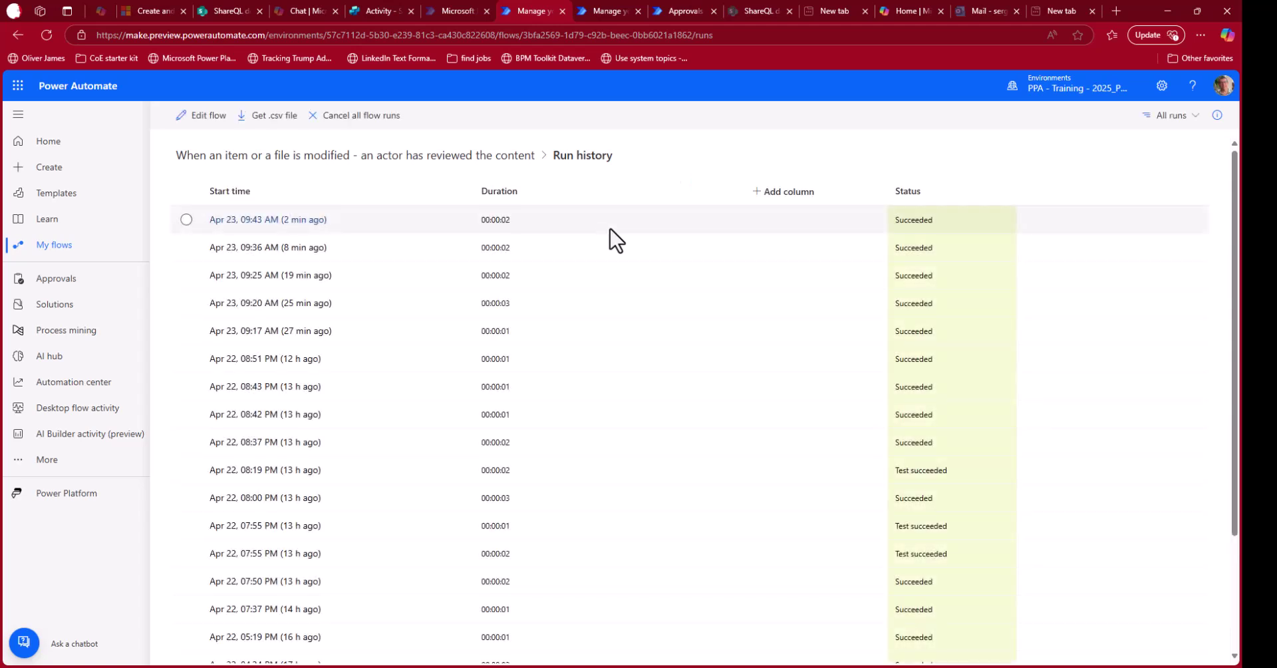
key("alt+Left")
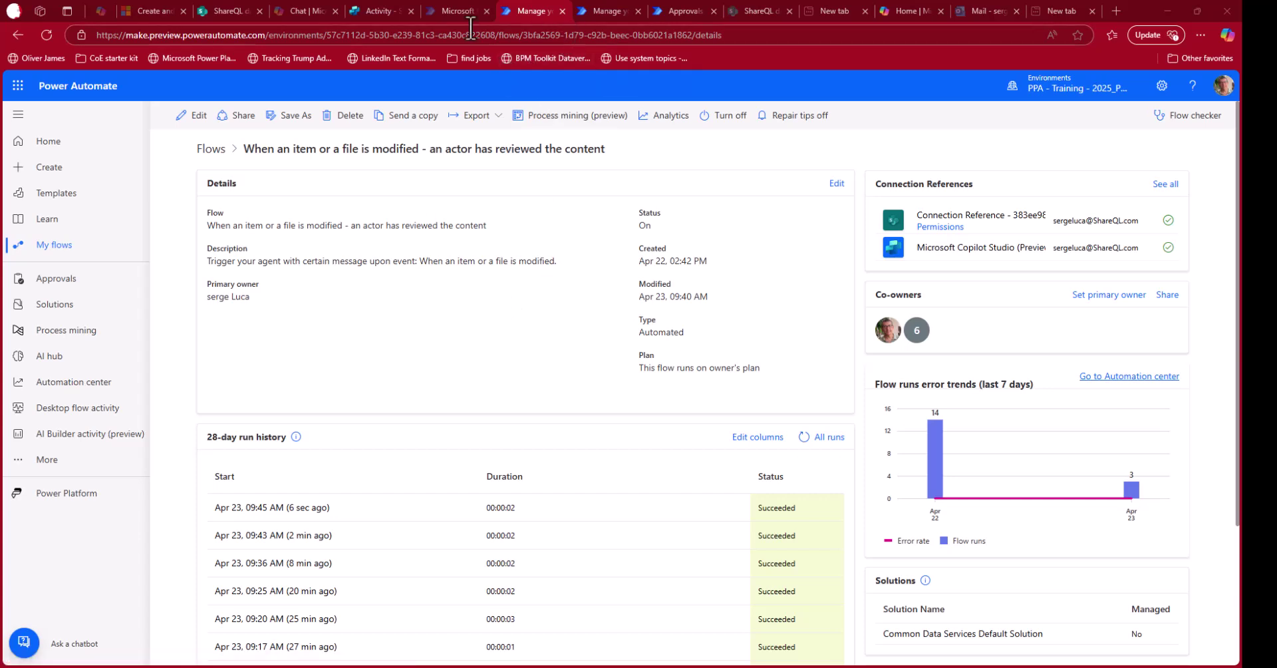
Refresh the activity history in Copilot Studio, open the newest automated session, and expand its "When an item or a file is modified" trigger.
left_click(372, 11)
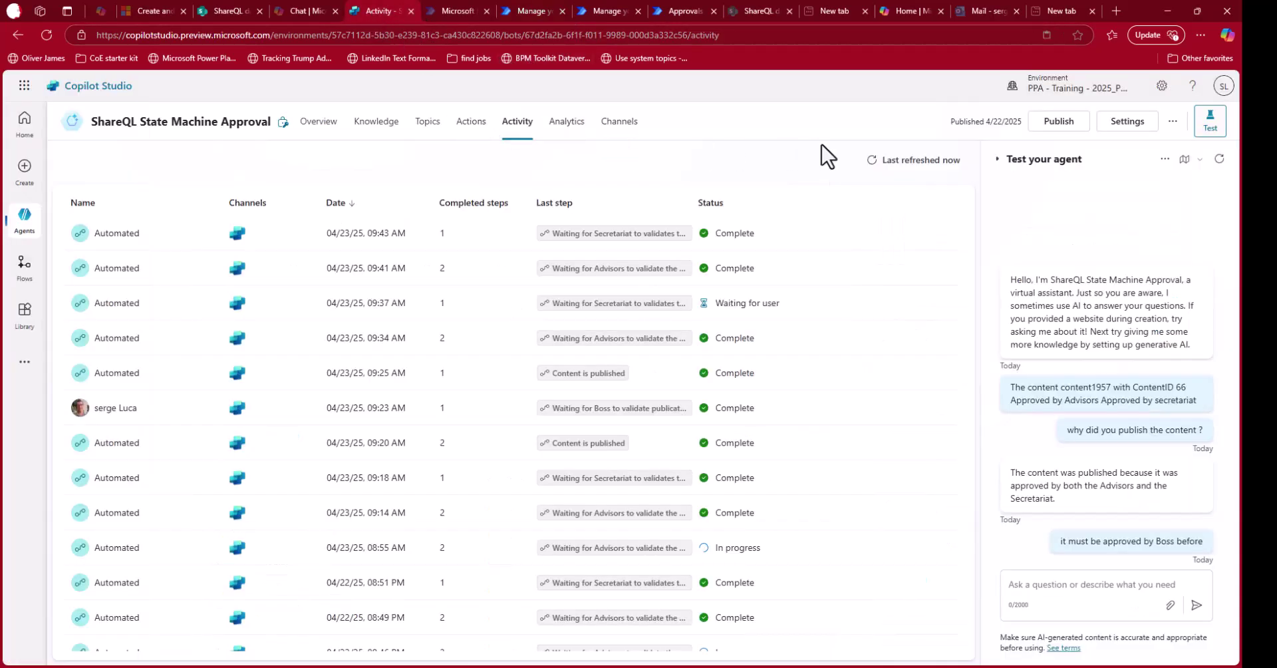
left_click(908, 160)
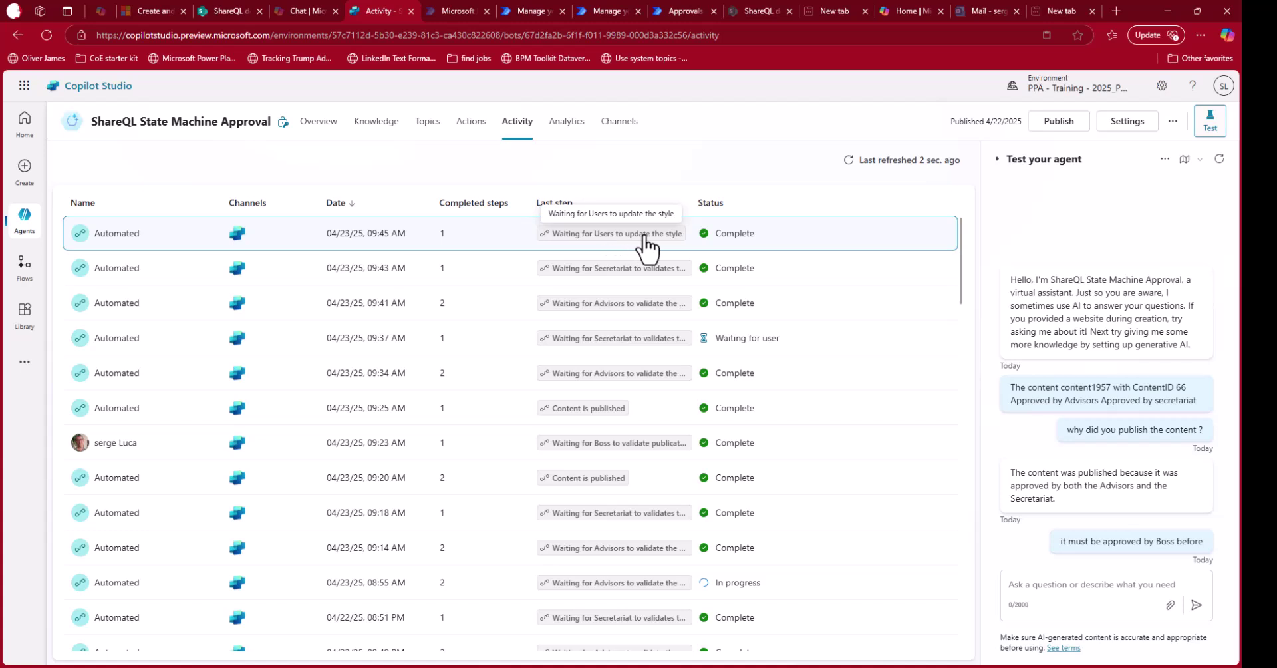
left_click(608, 250)
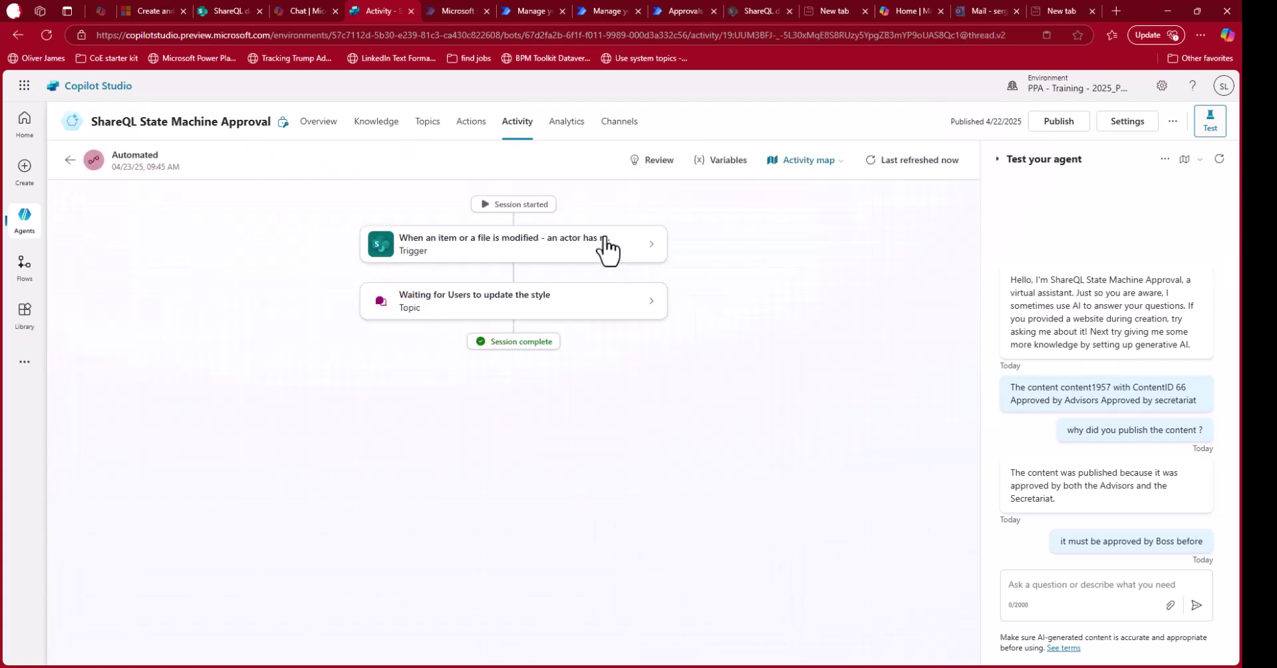
left_click(651, 246)
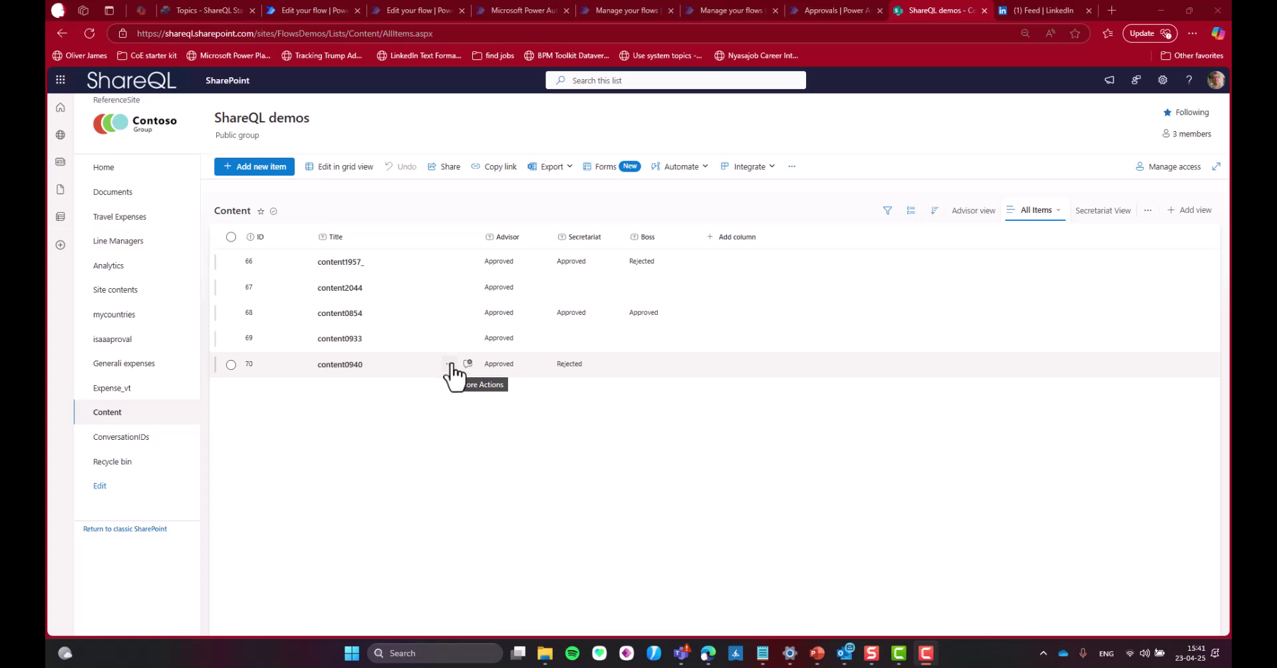
In the SharePoint Content list, change the title of item content0940 to "content0940styleupdated" and save the item.
left_click(451, 364)
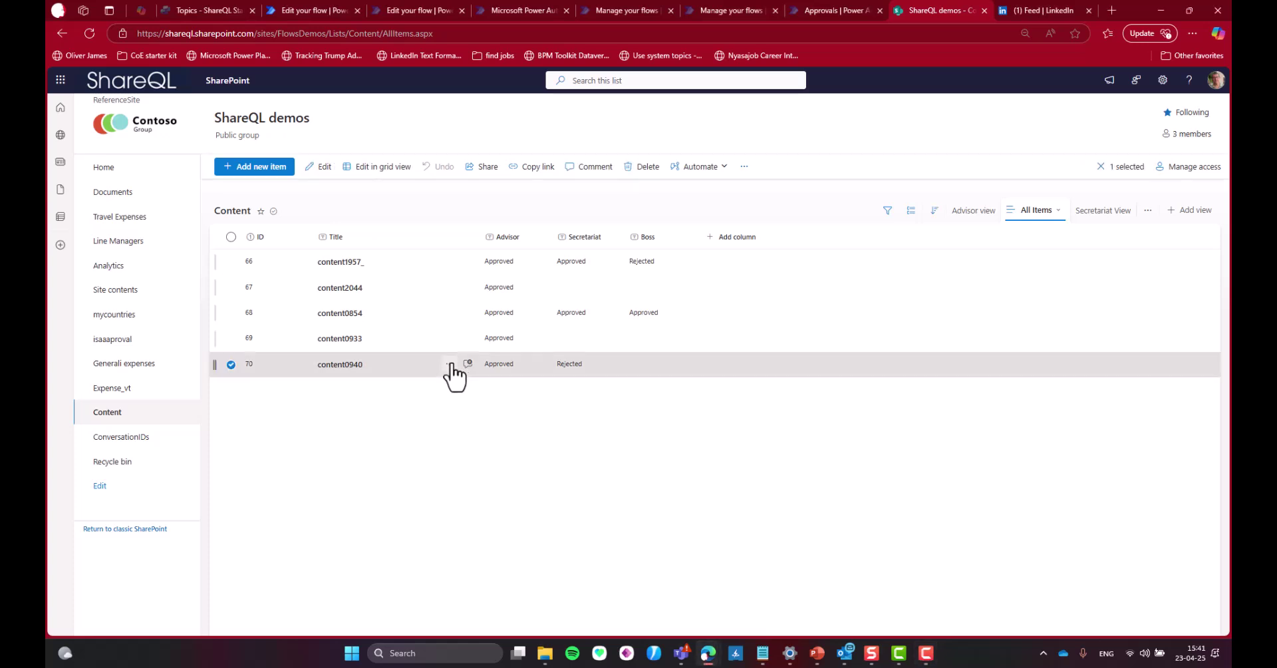
left_click(451, 365)
left_click(483, 421)
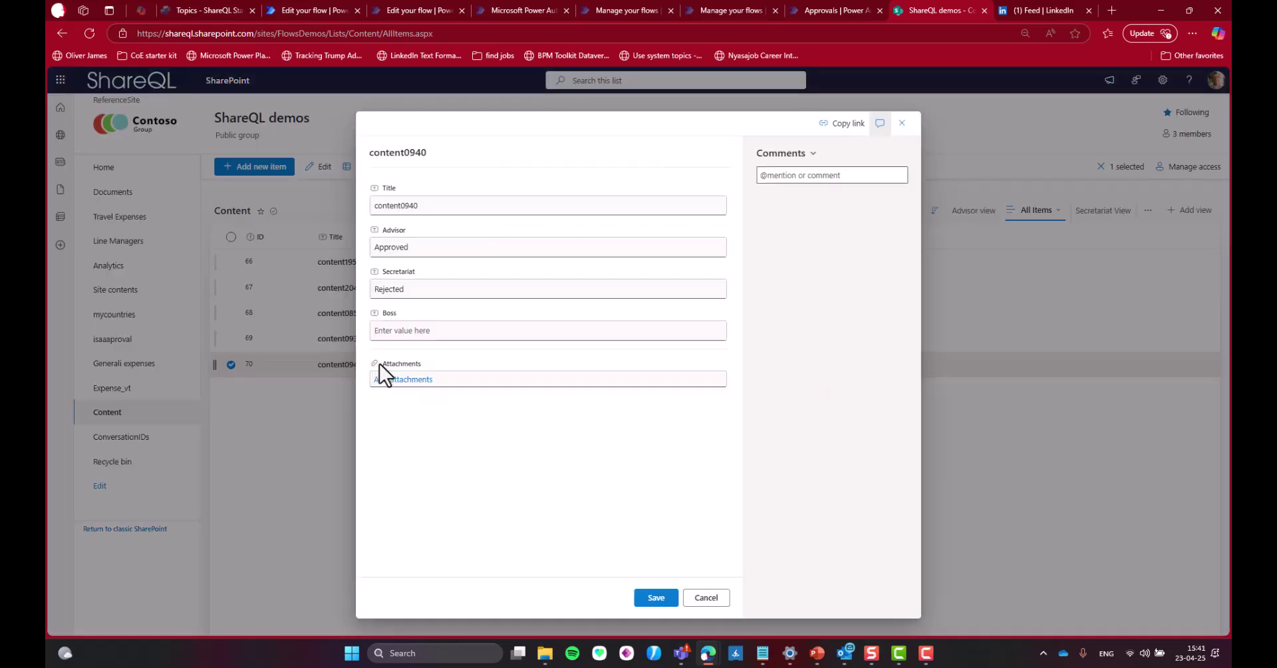
double_click(428, 204)
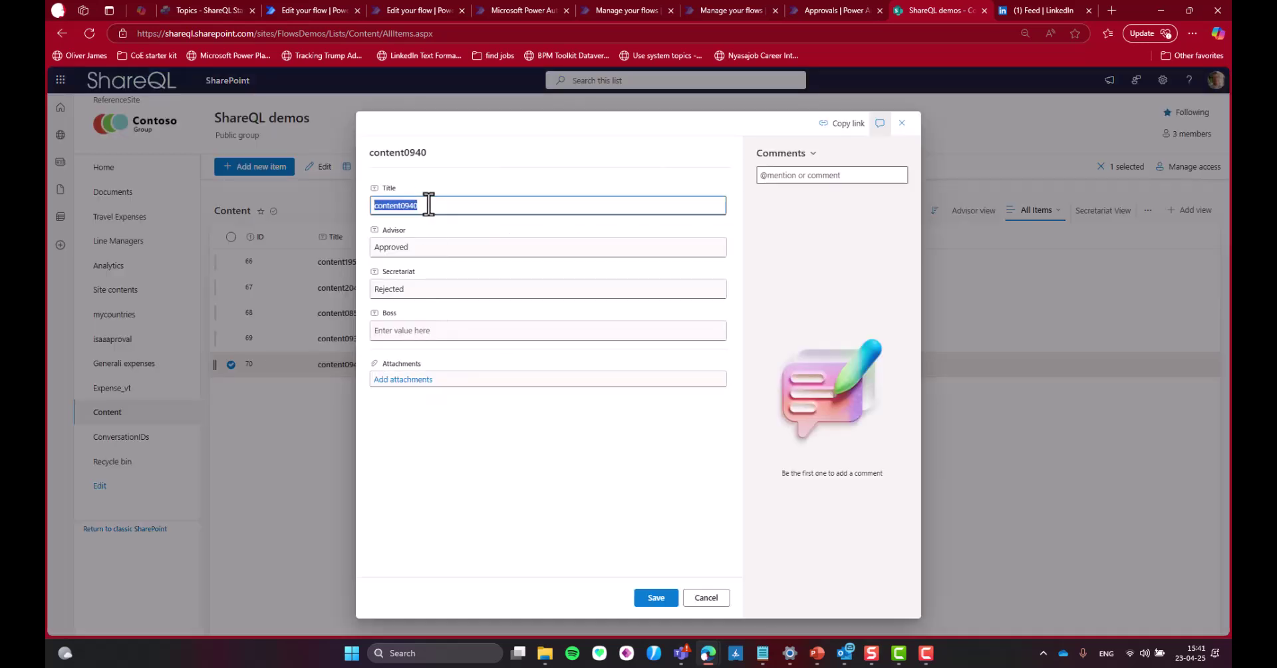
left_click(428, 204)
type("styleupdated")
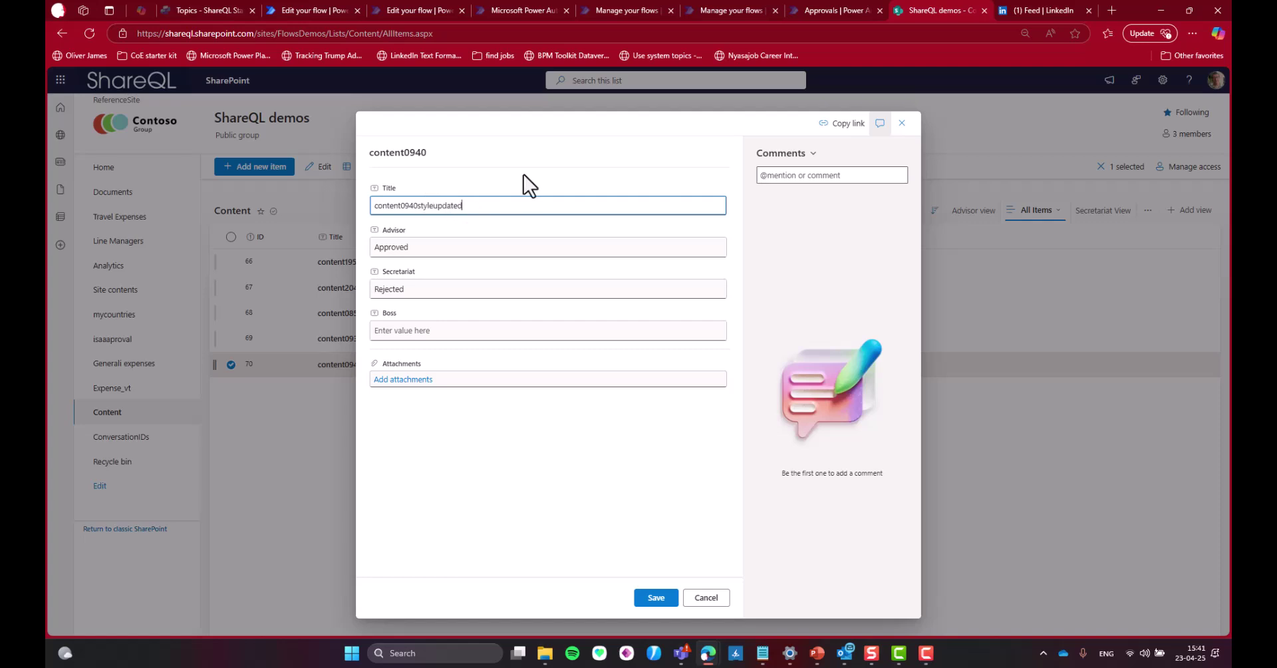
left_click(512, 118)
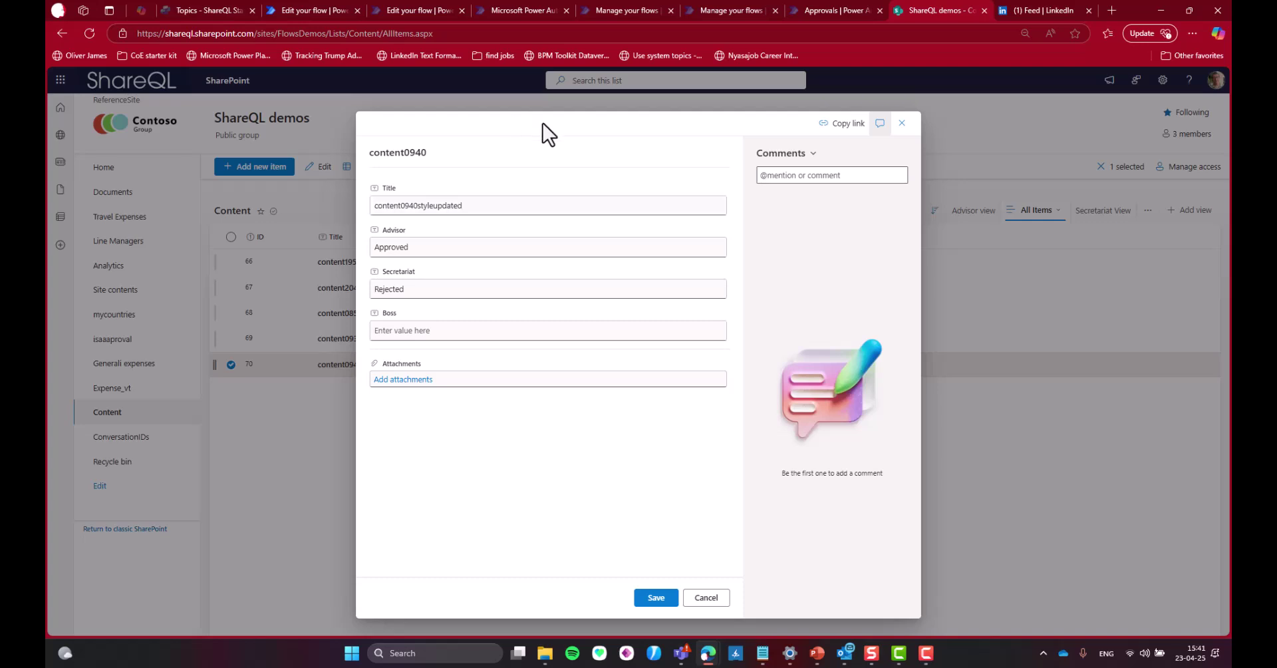
left_click(655, 598)
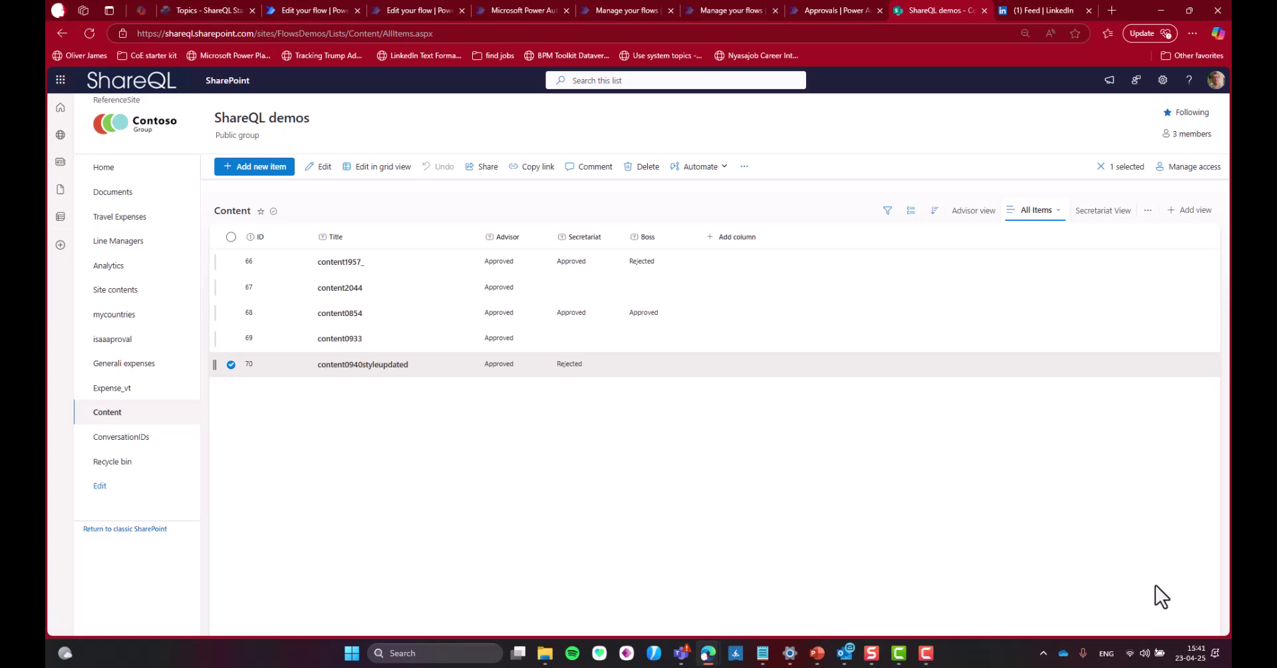
Examine the Secretariat rejection path in the State machine.pptx diagram in PowerPoint, and return to the SharePoint list.
mouse_move(817, 658)
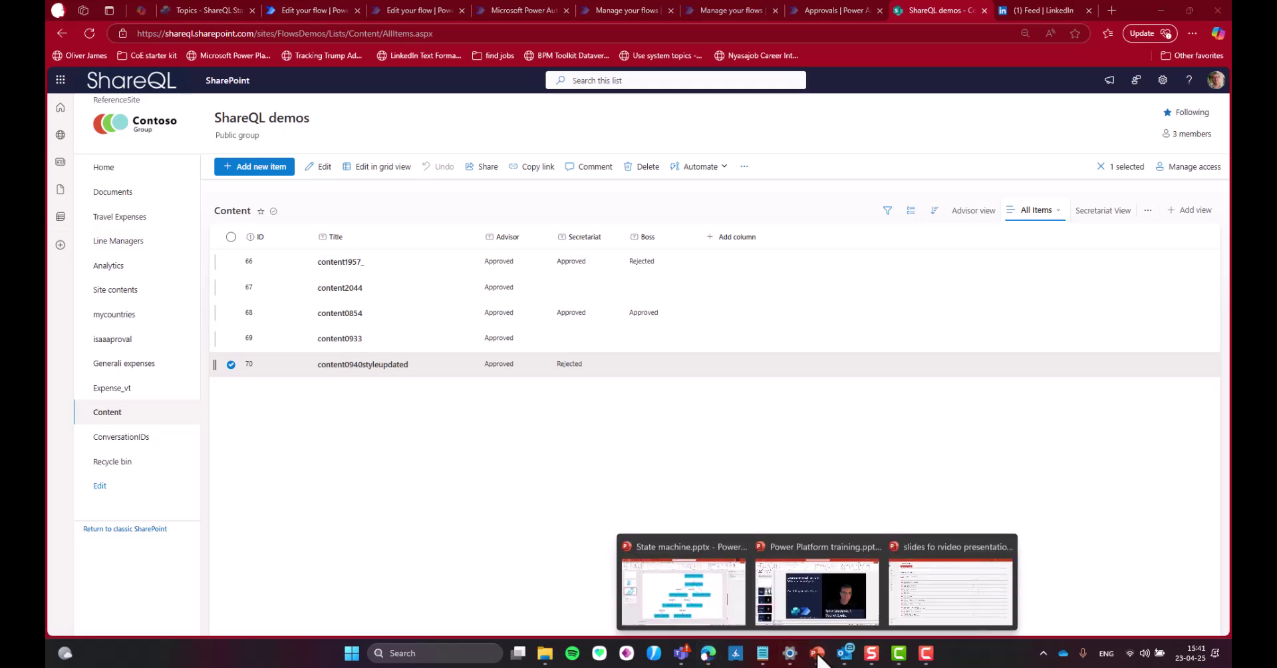
left_click(656, 585)
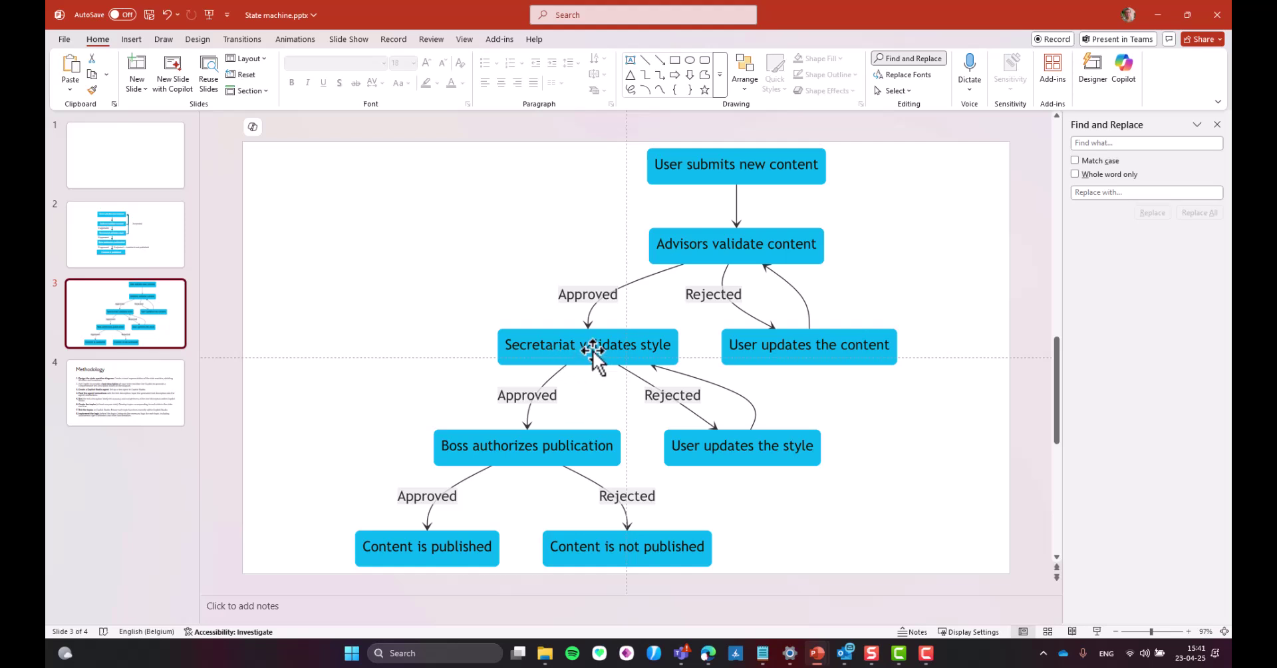
left_click(1160, 15)
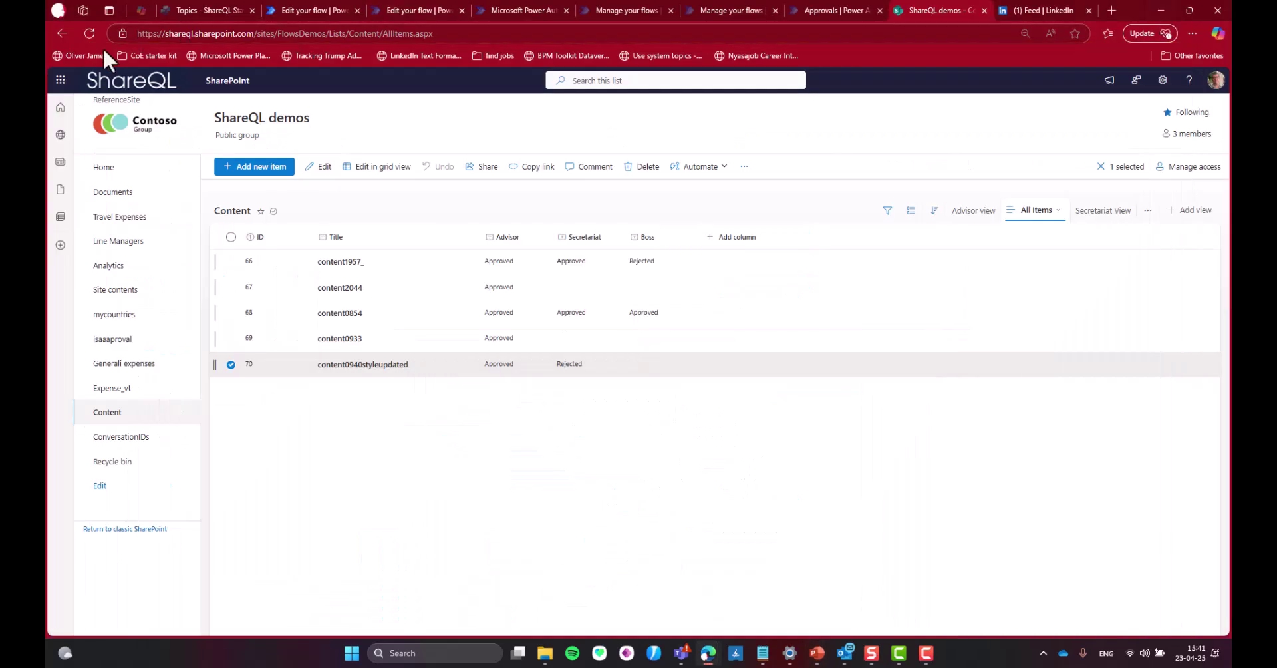
Reload the SharePoint Content list and view the run history of the "When an item or a file is modified" flow in Power Automate.
left_click(89, 33)
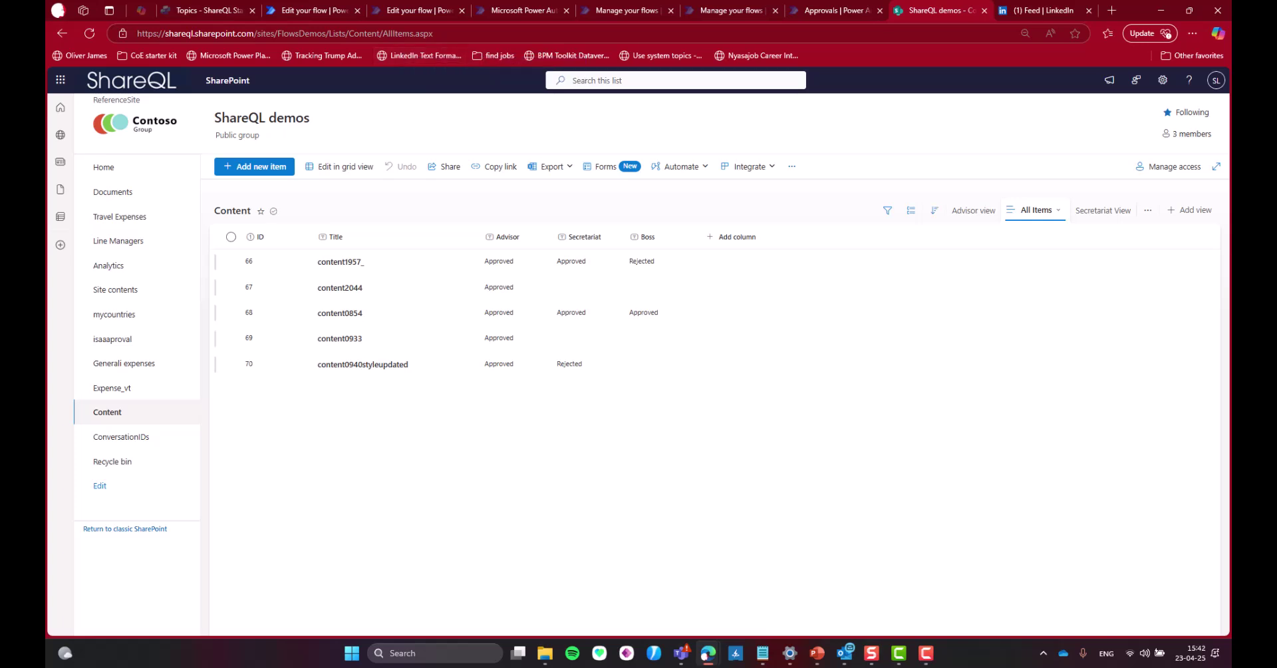
left_click(522, 10)
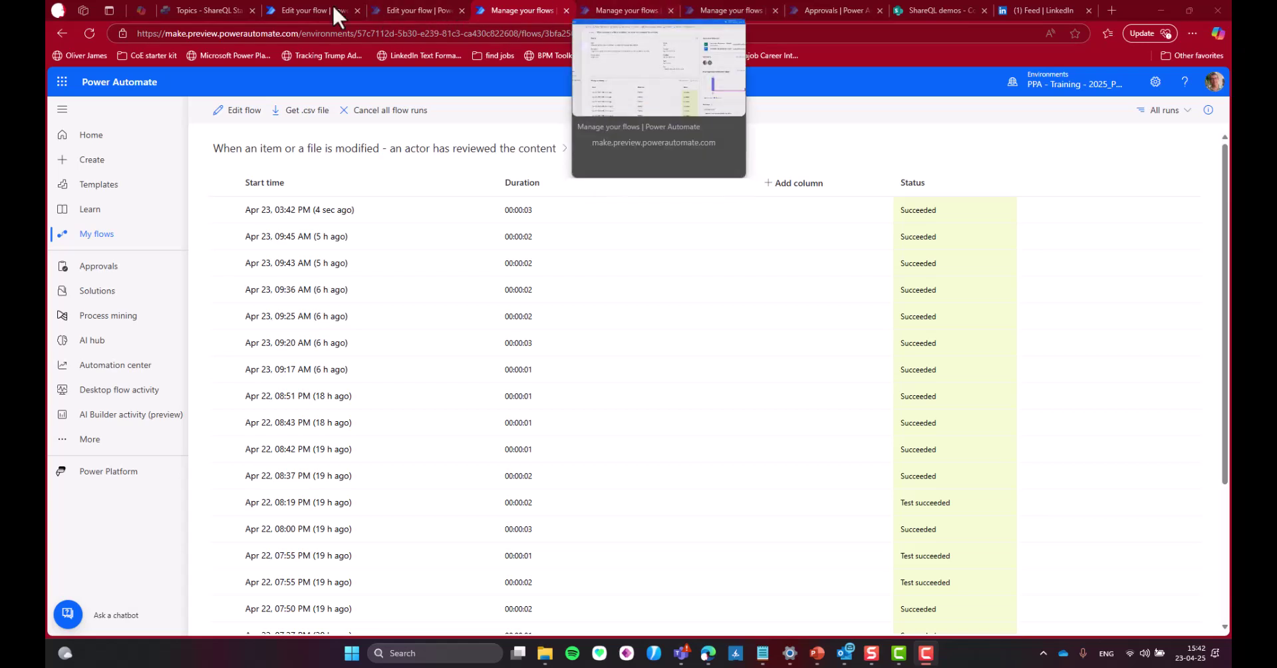
Open the agent's activity history in Copilot Studio, open the newest automated session, and expand its modified-item trigger.
left_click(187, 12)
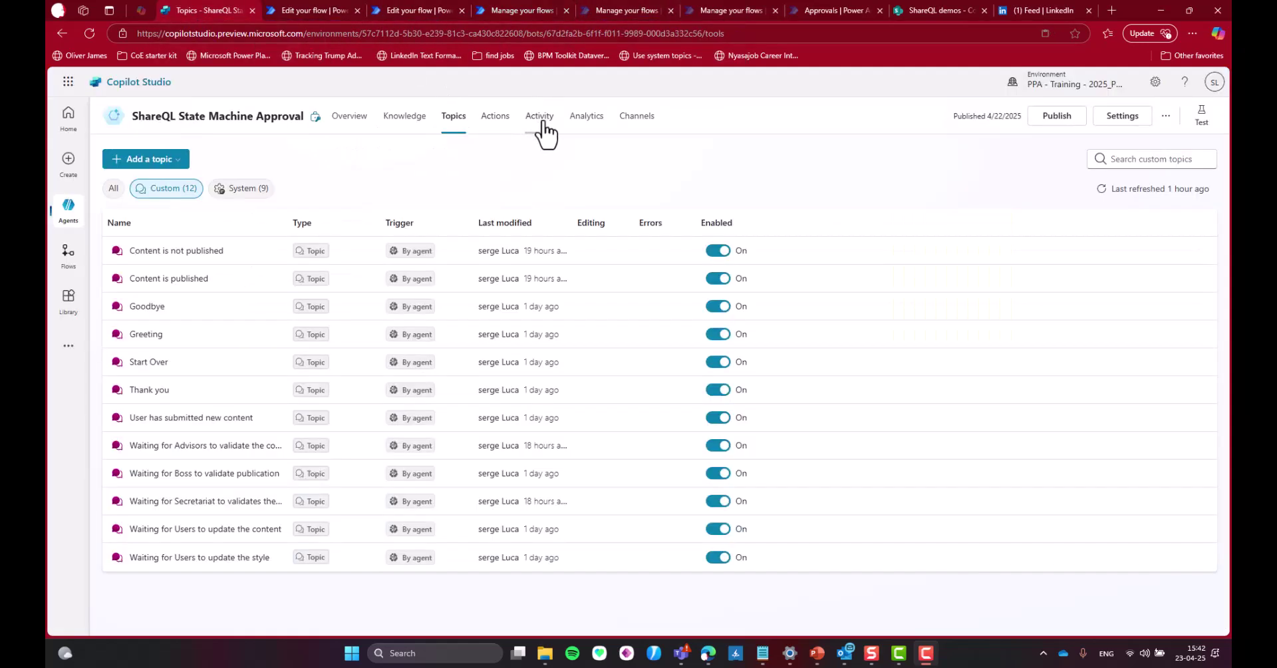
left_click(540, 121)
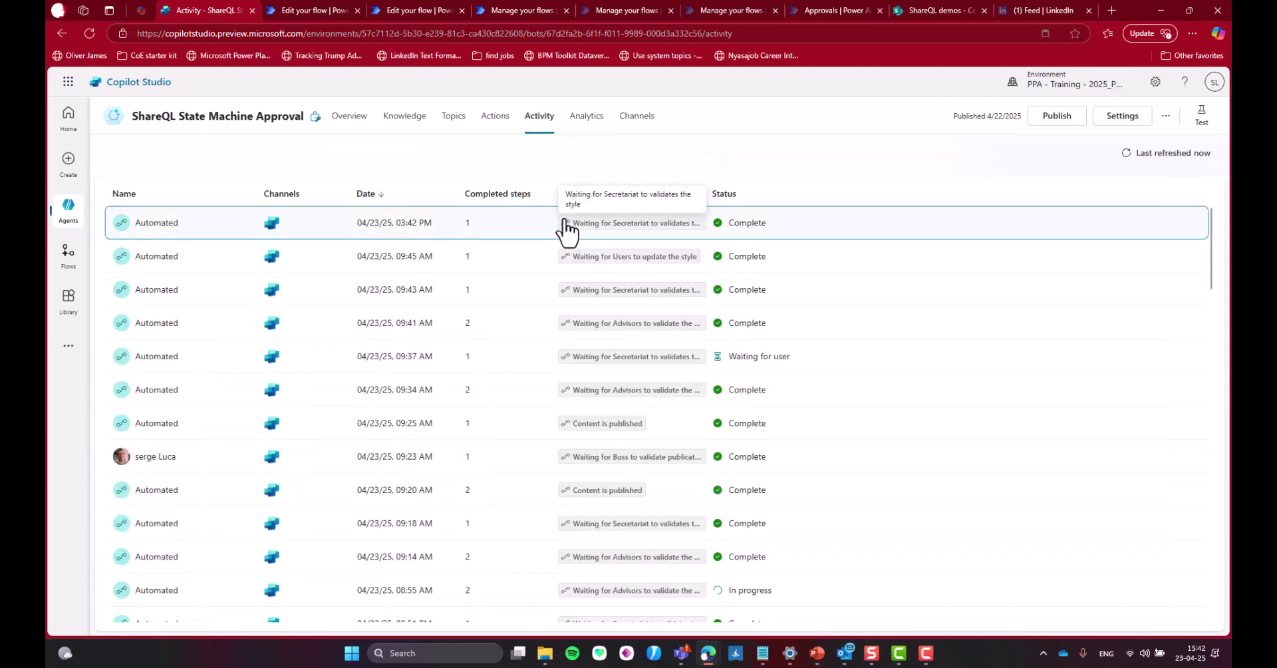
left_click(618, 224)
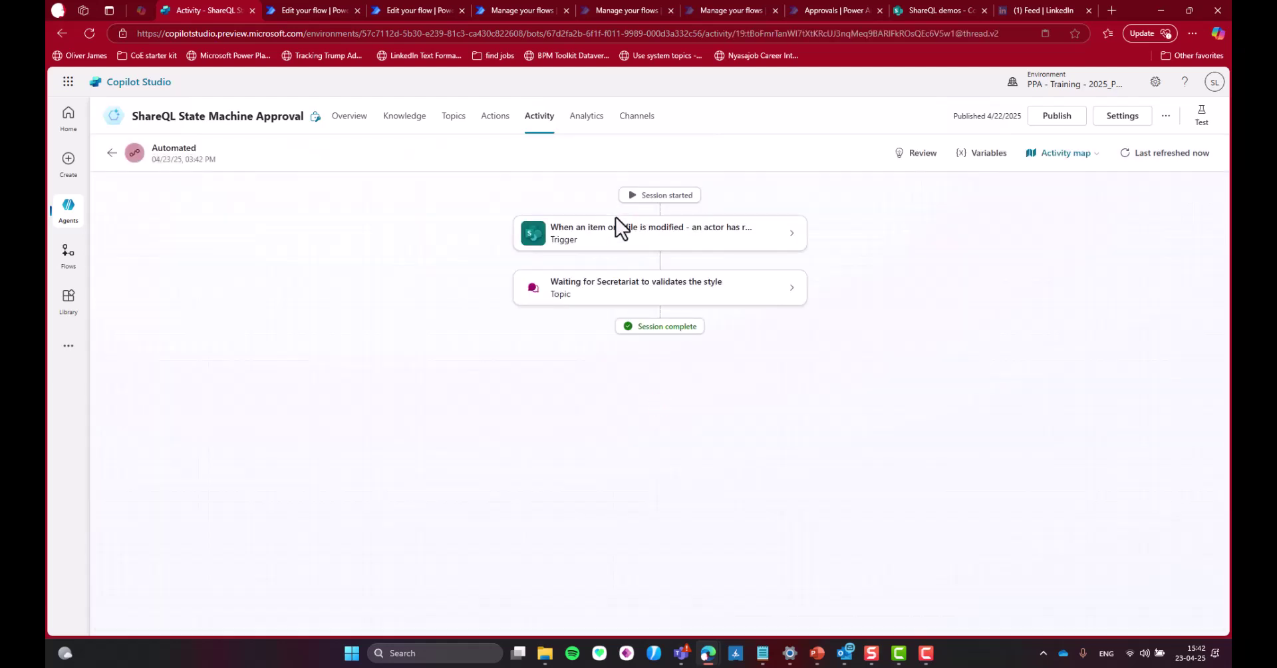
left_click(791, 234)
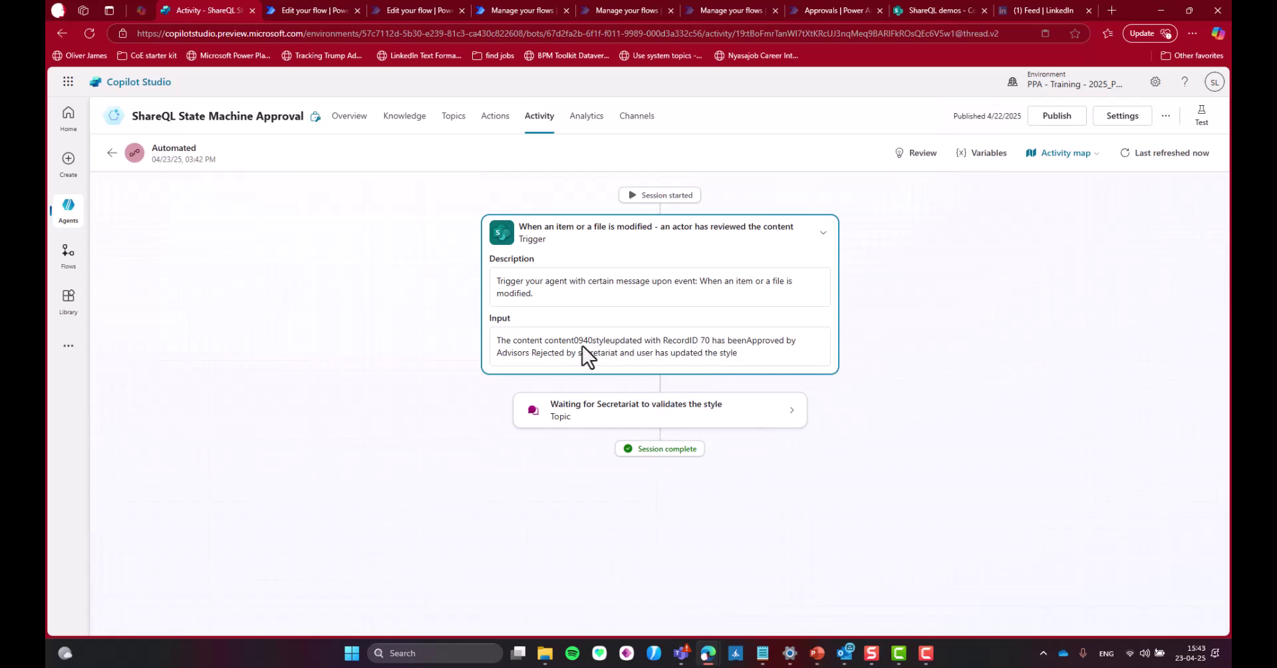
Check the "Secretariat validates style" state in the State machine.pptx diagram in PowerPoint, and return to Copilot Studio.
mouse_move(817, 652)
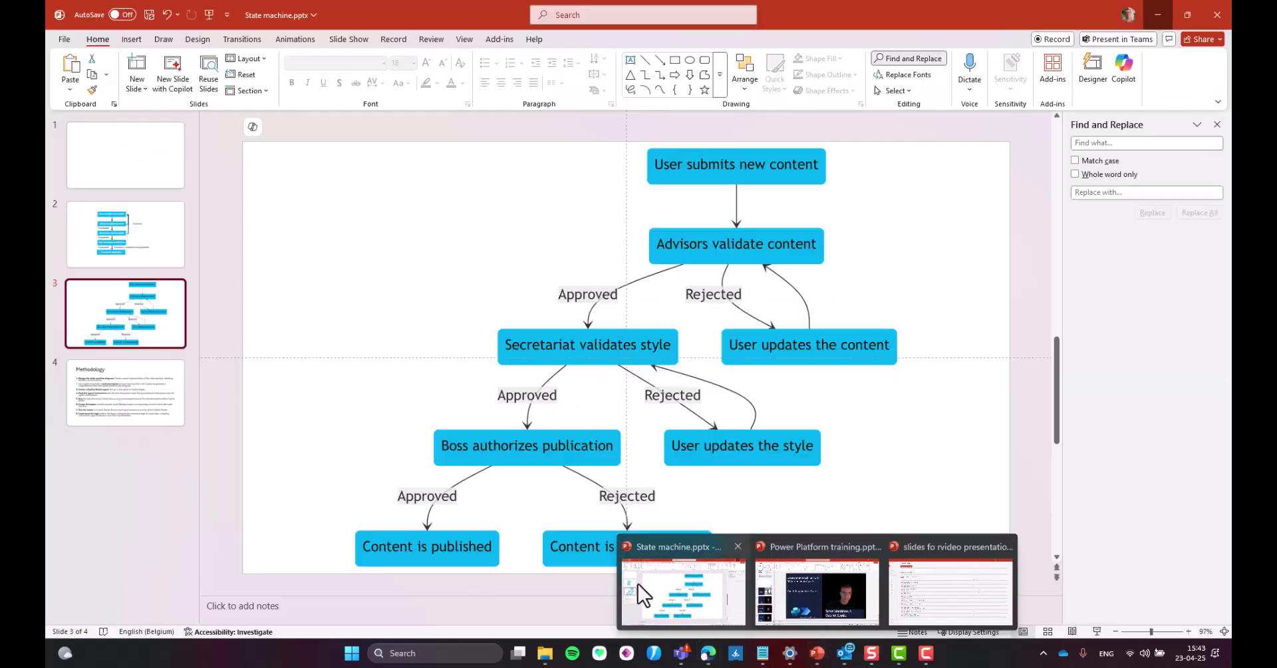
left_click(645, 579)
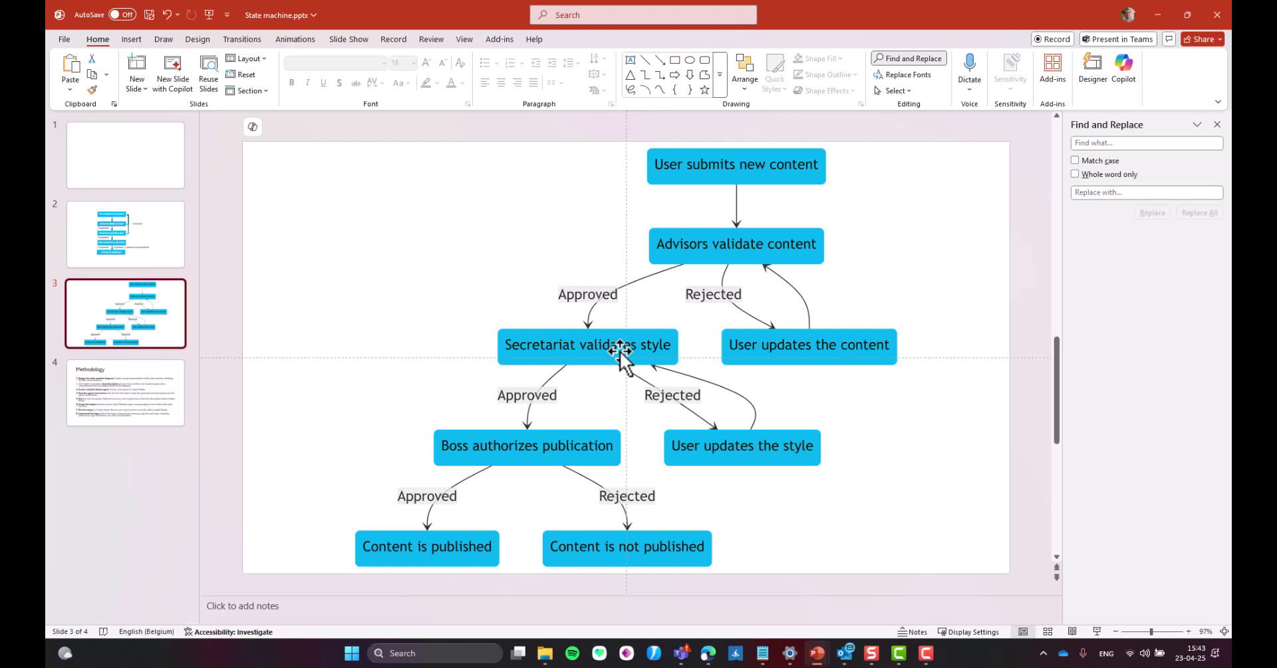
left_click(1158, 14)
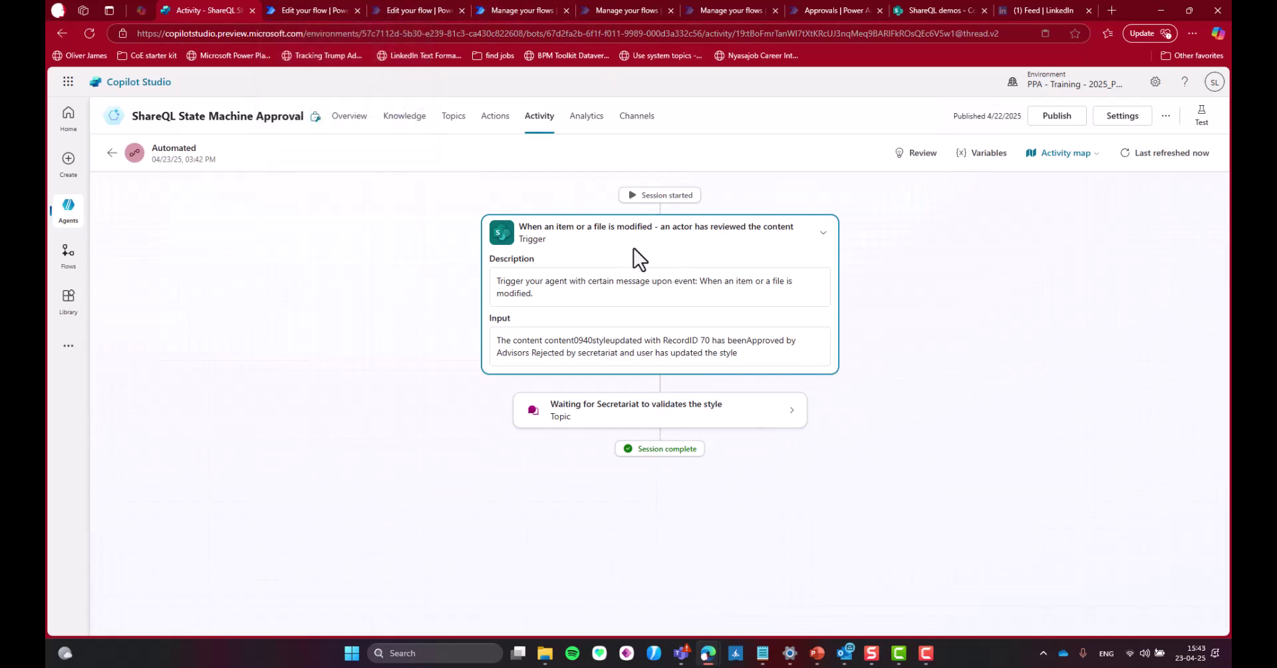
Approve the "Approve content0940styleupdated" request in the Power Automate approvals and confirm the response.
left_click(299, 12)
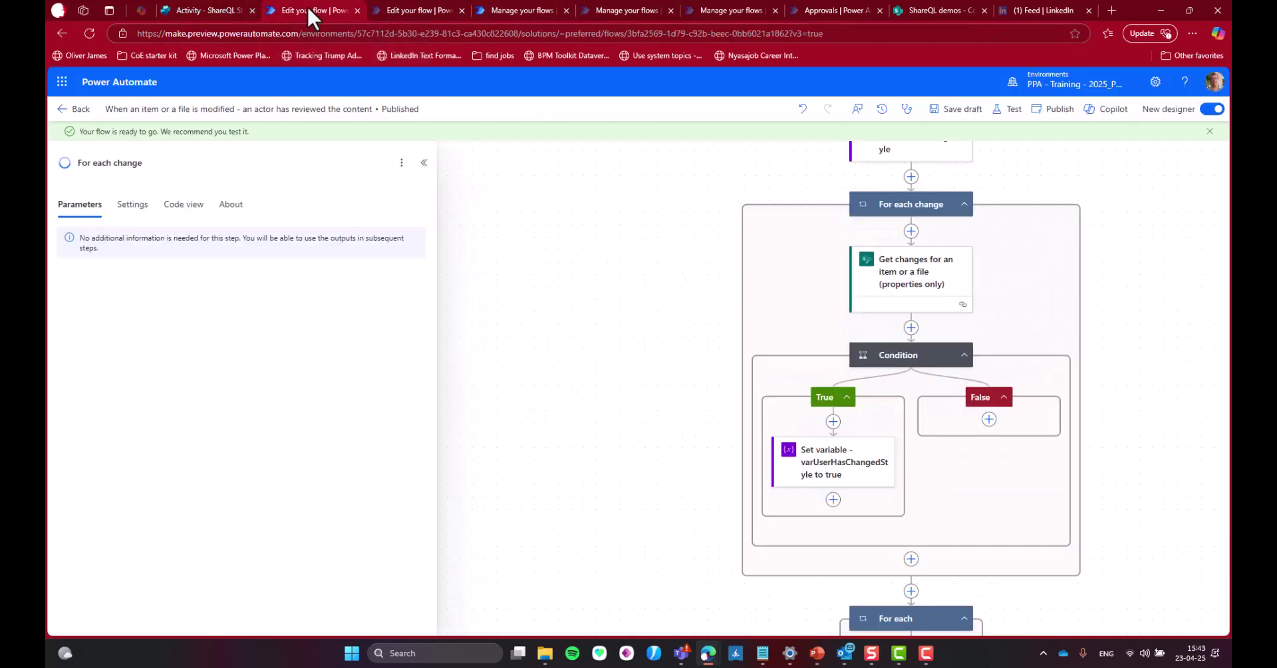
left_click(64, 110)
left_click(523, 9)
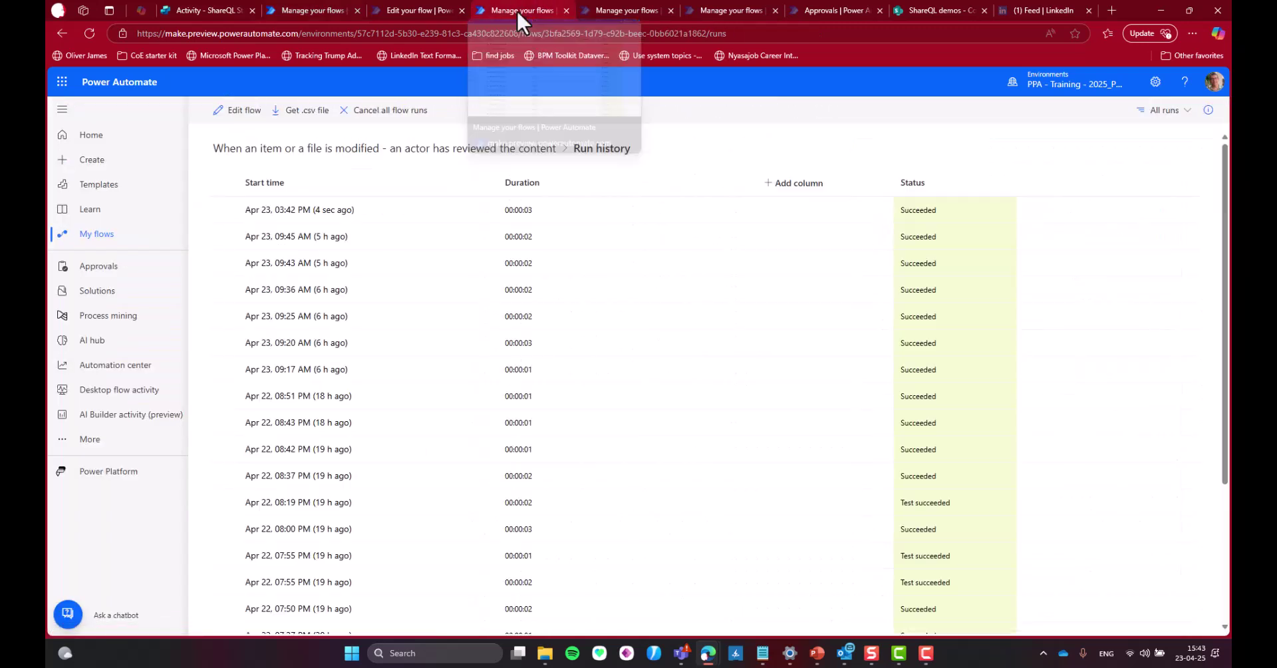
left_click(106, 267)
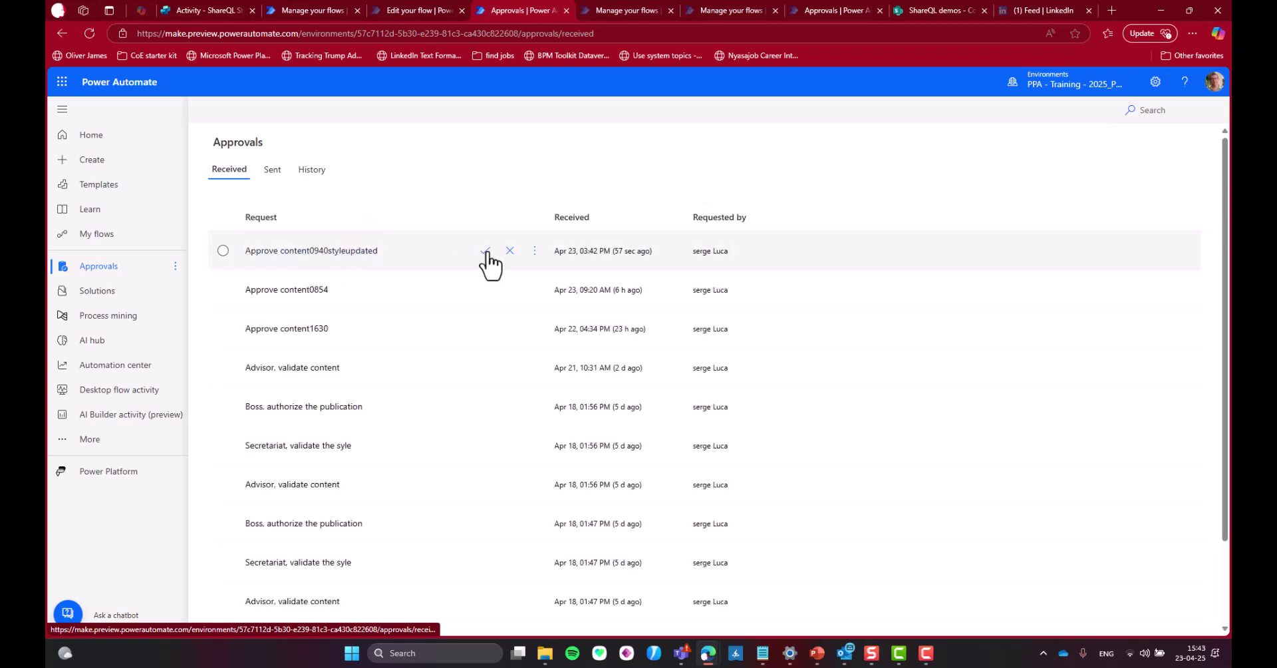
left_click(486, 252)
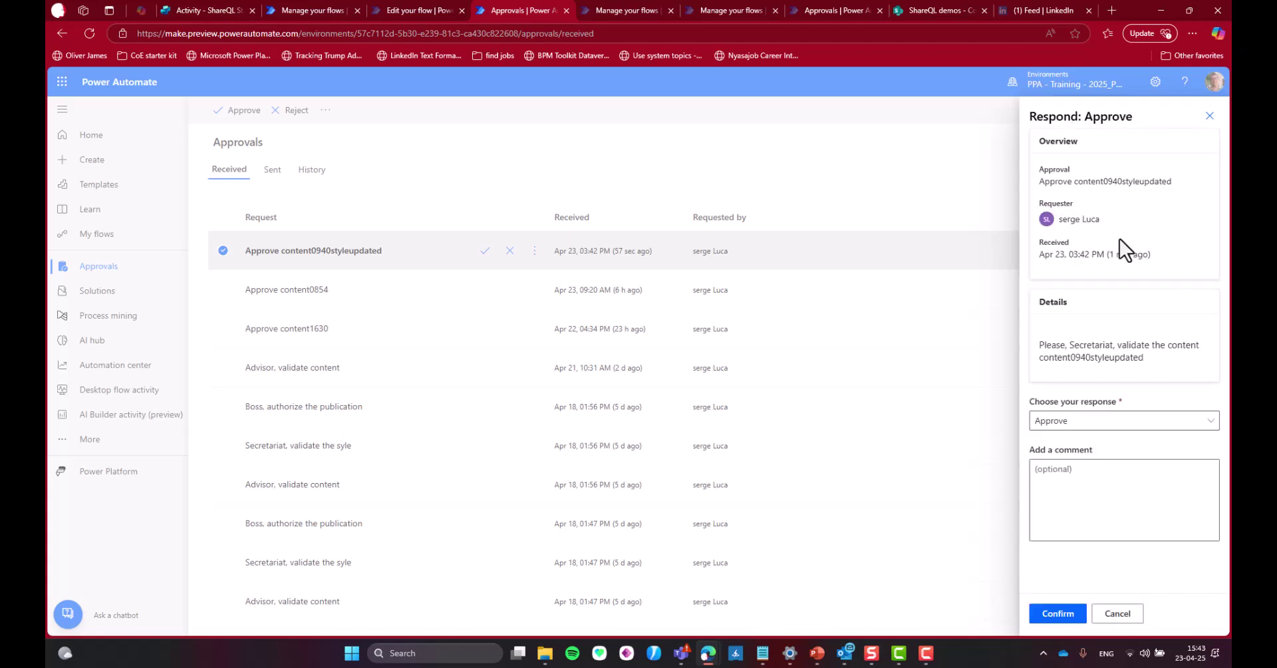
left_click(1056, 613)
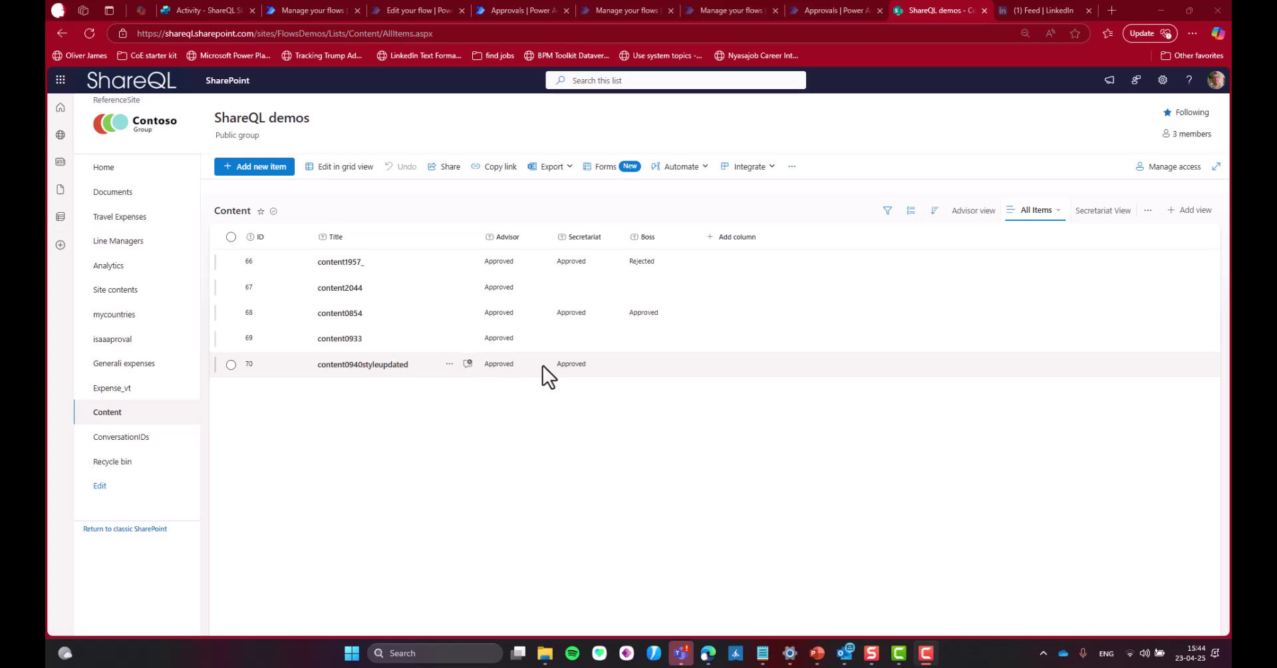
View all runs of the "When an item or a file is modified" flow, and open the agent's activity history in Copilot Studio.
left_click(306, 9)
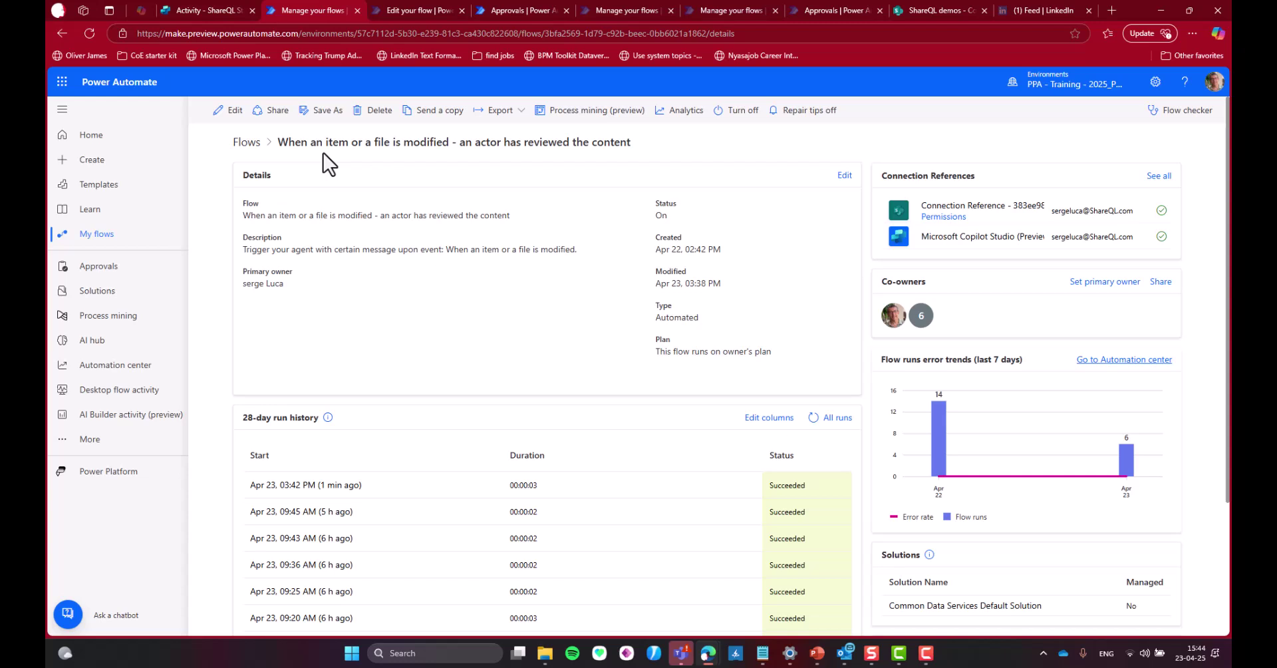
left_click(833, 419)
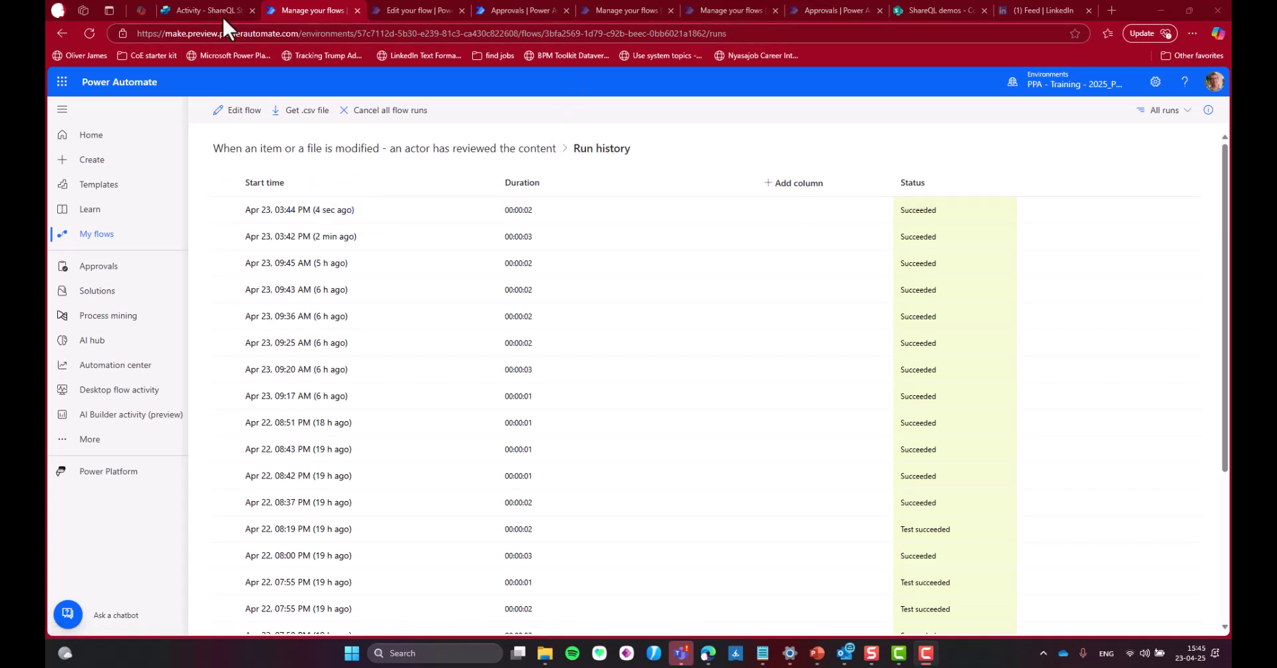
left_click(202, 8)
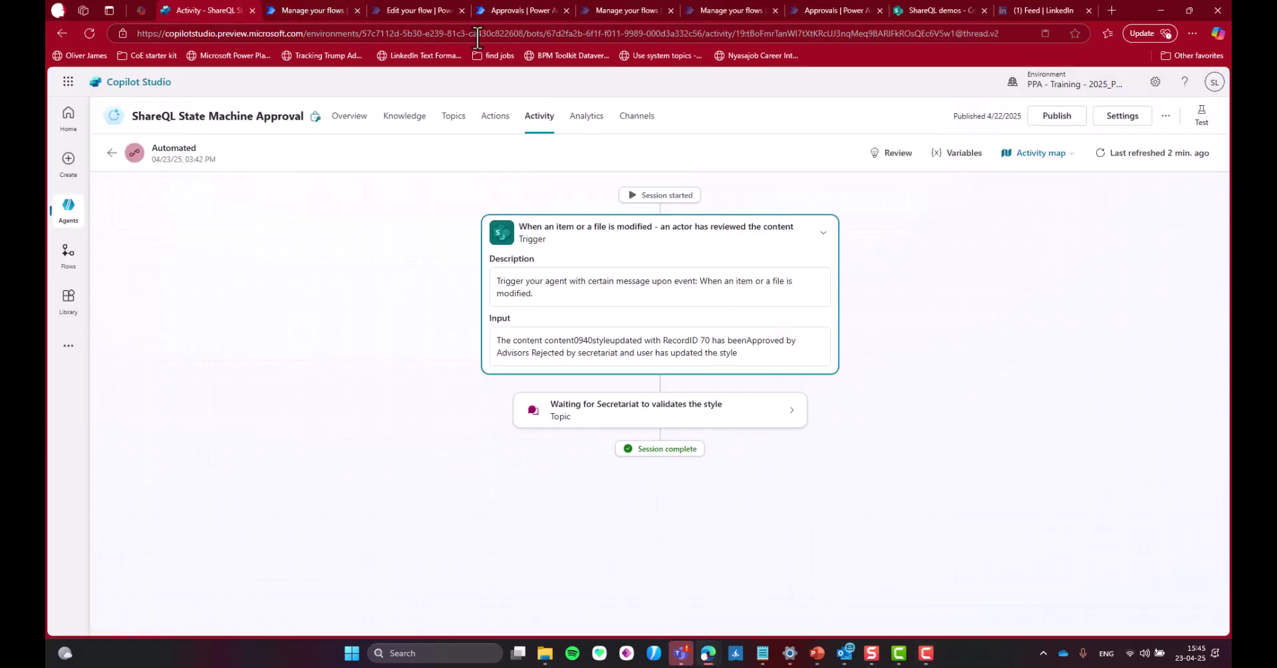
left_click(540, 119)
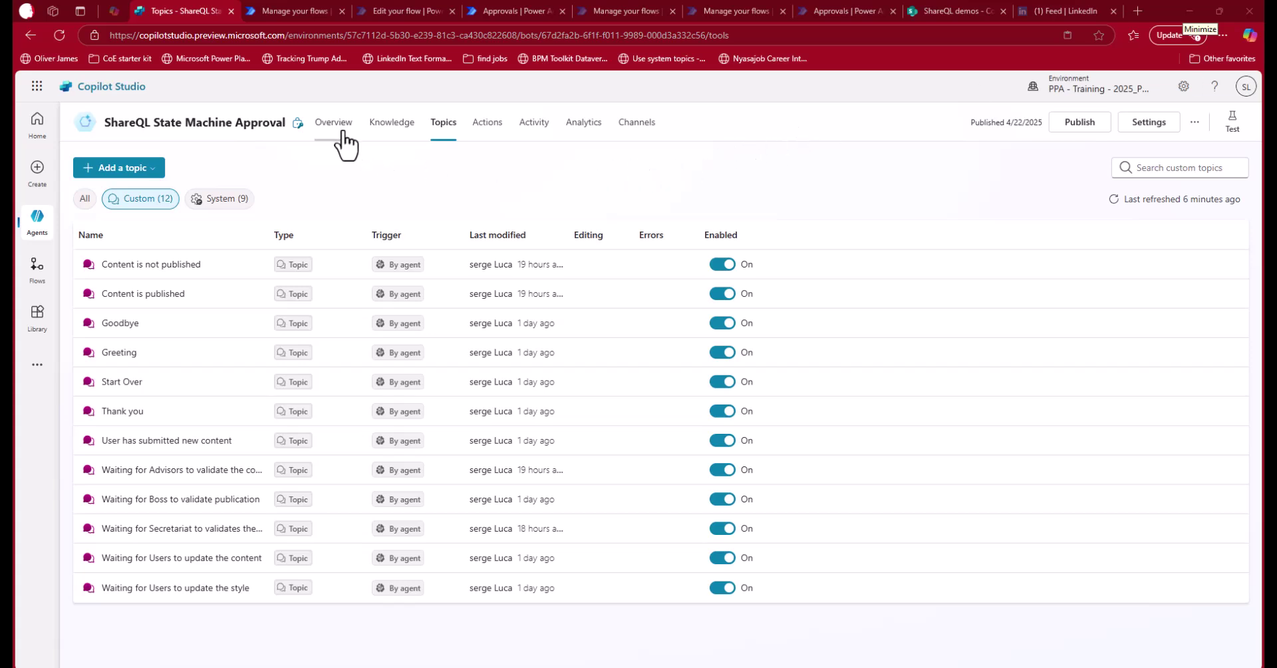
Add to the agent's general instructions "If the content look secret, don't ask any validation from anyone, the content must directly be published" and save.
left_click(337, 127)
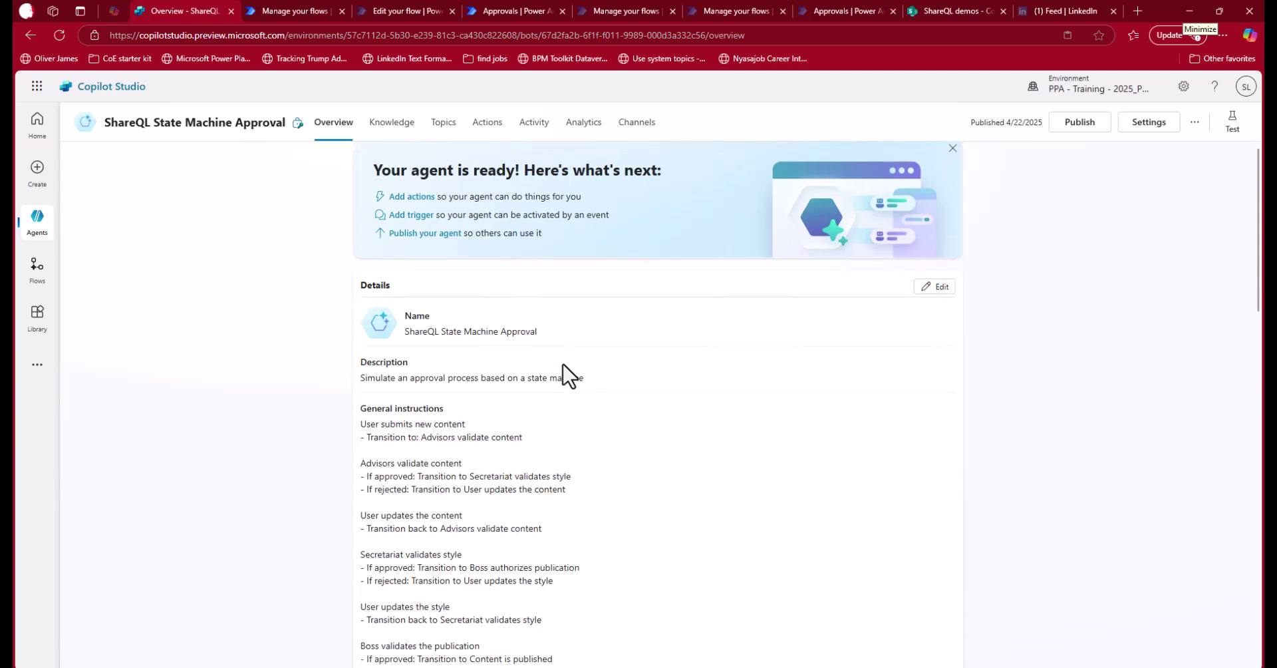
scroll(569, 366, "down", 2)
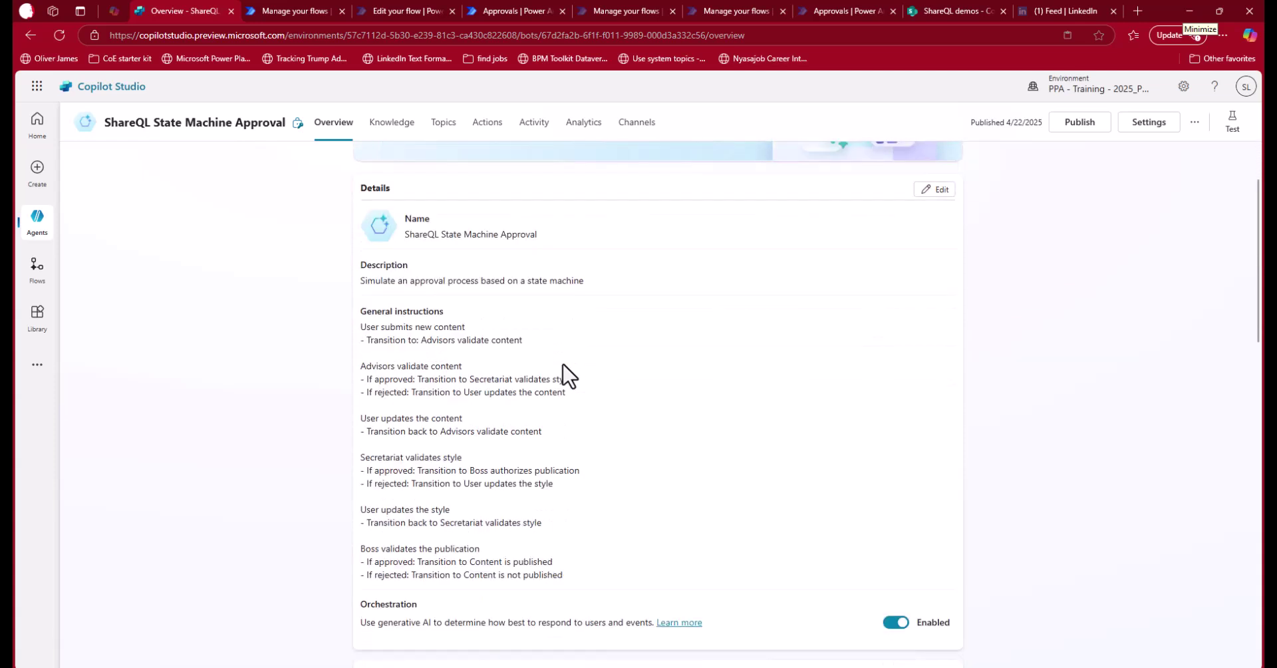
left_click(939, 192)
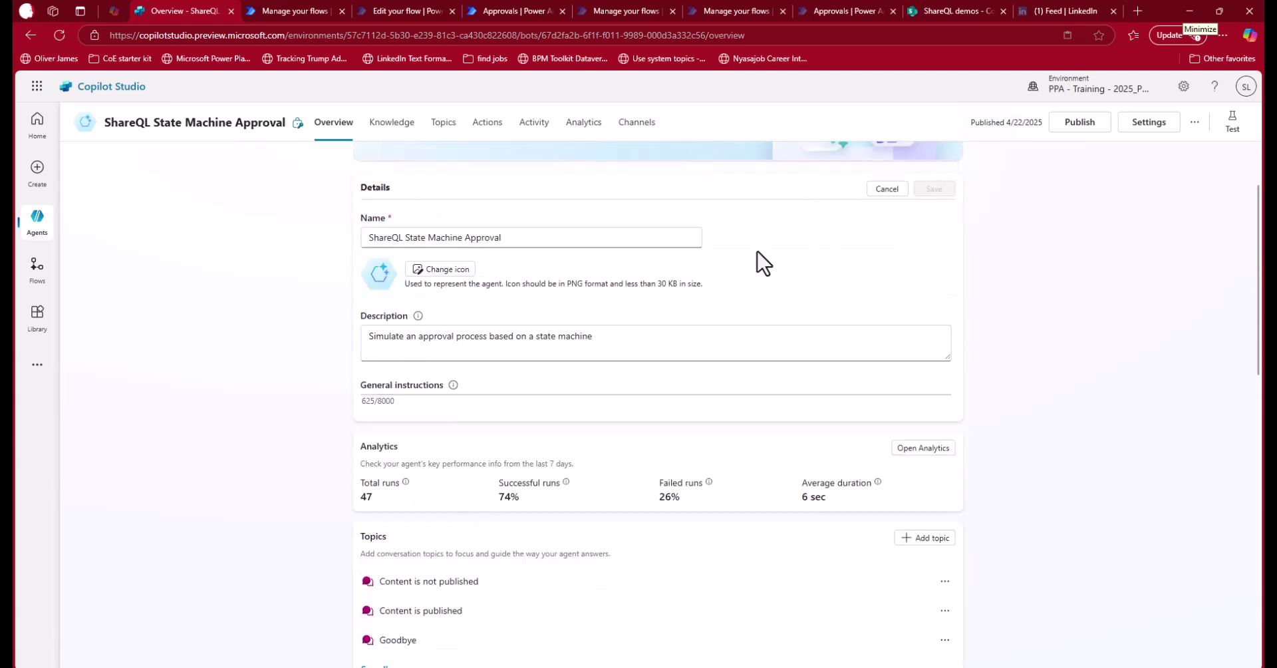
scroll(665, 340, "down", 3)
scroll(667, 348, "down", 1)
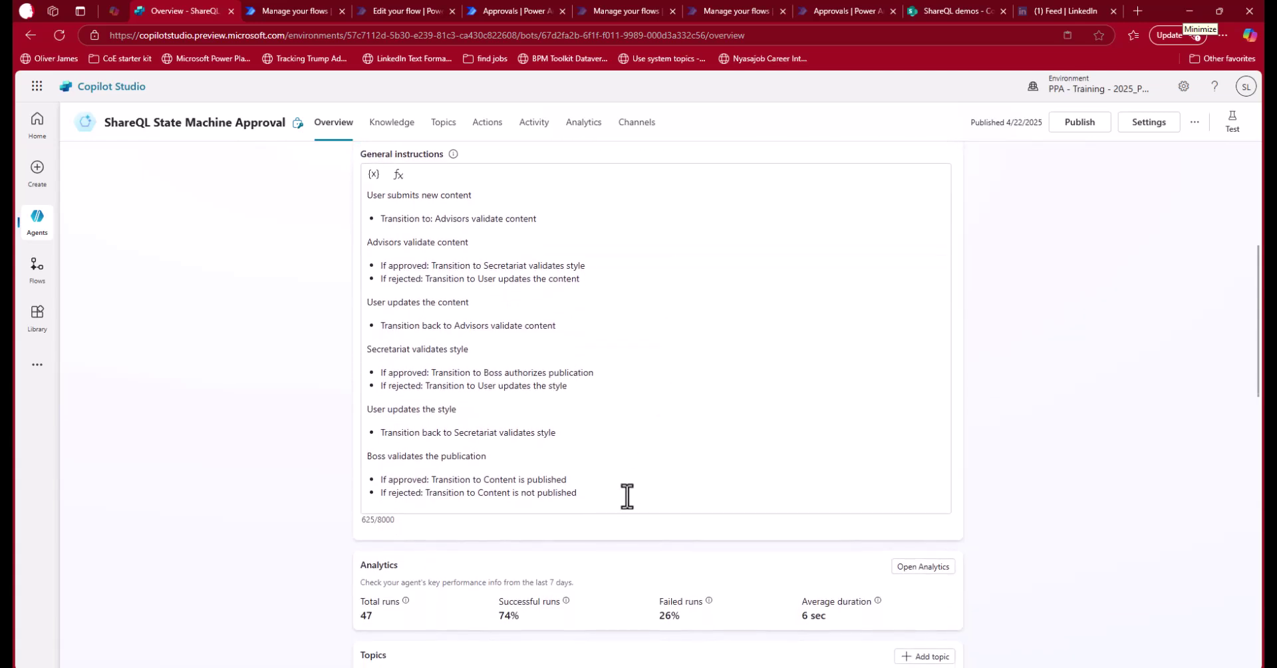
left_click(617, 495)
key("Return")
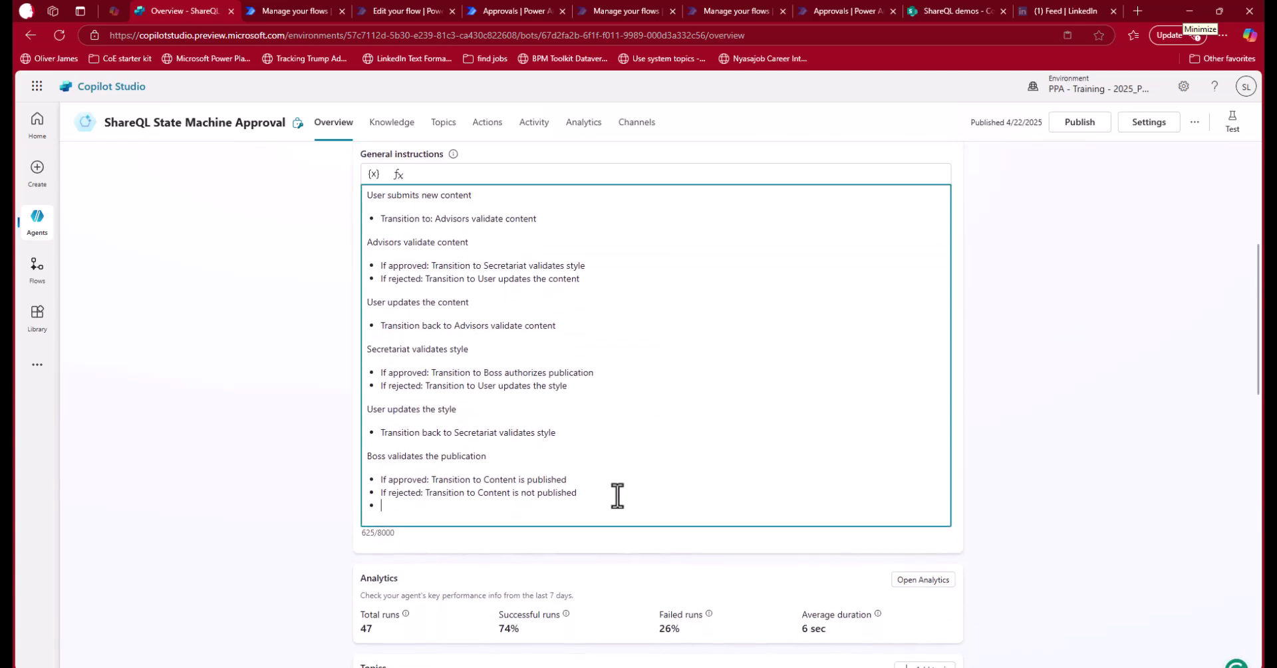
type("If")
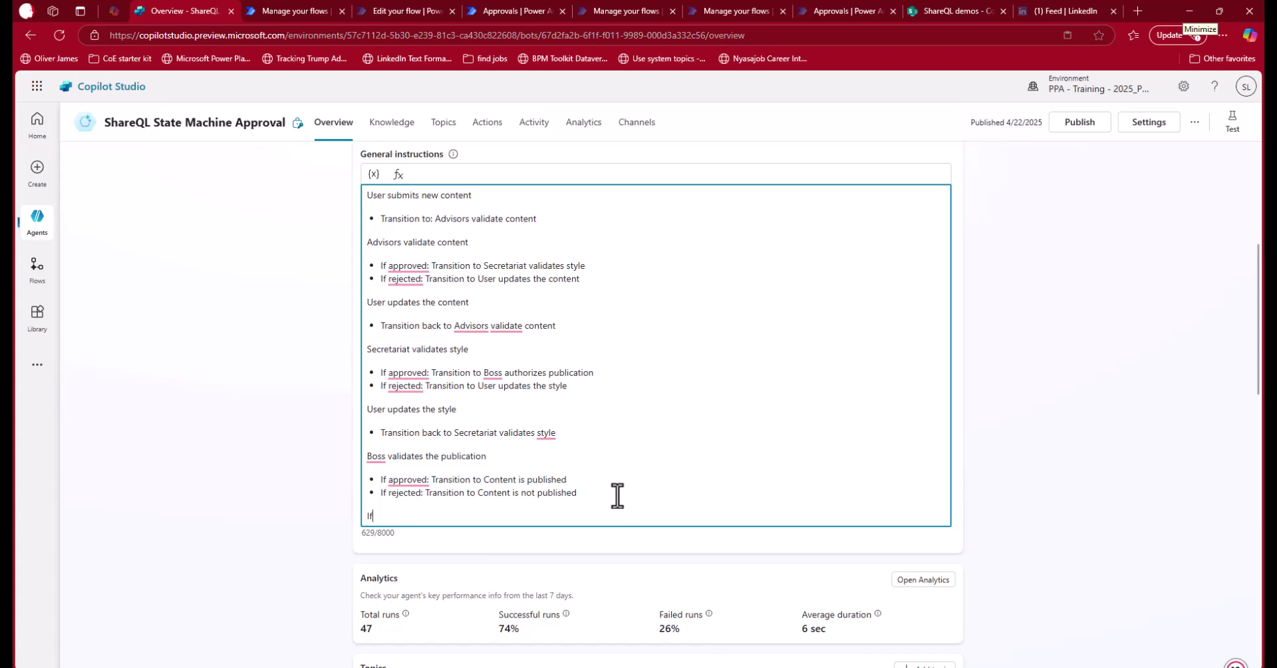
type(" the content look secret, don't ask ")
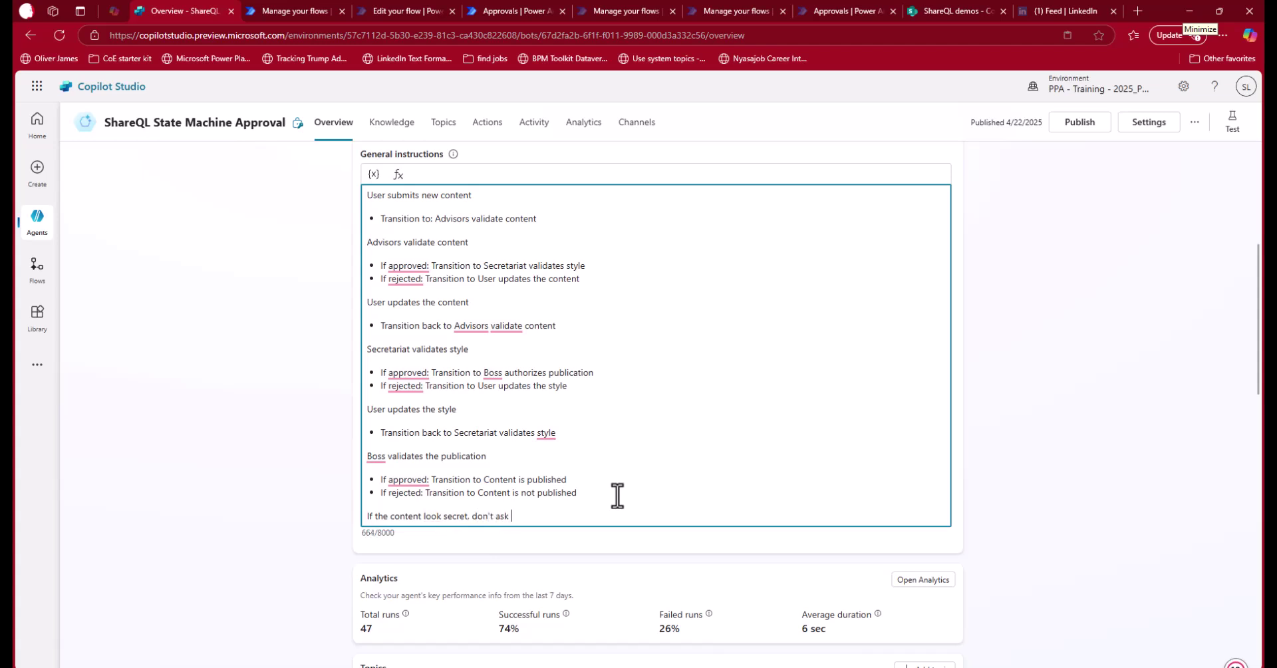
type("any validation fro")
type("m anyone")
type(".")
type(" the content ")
type("must du")
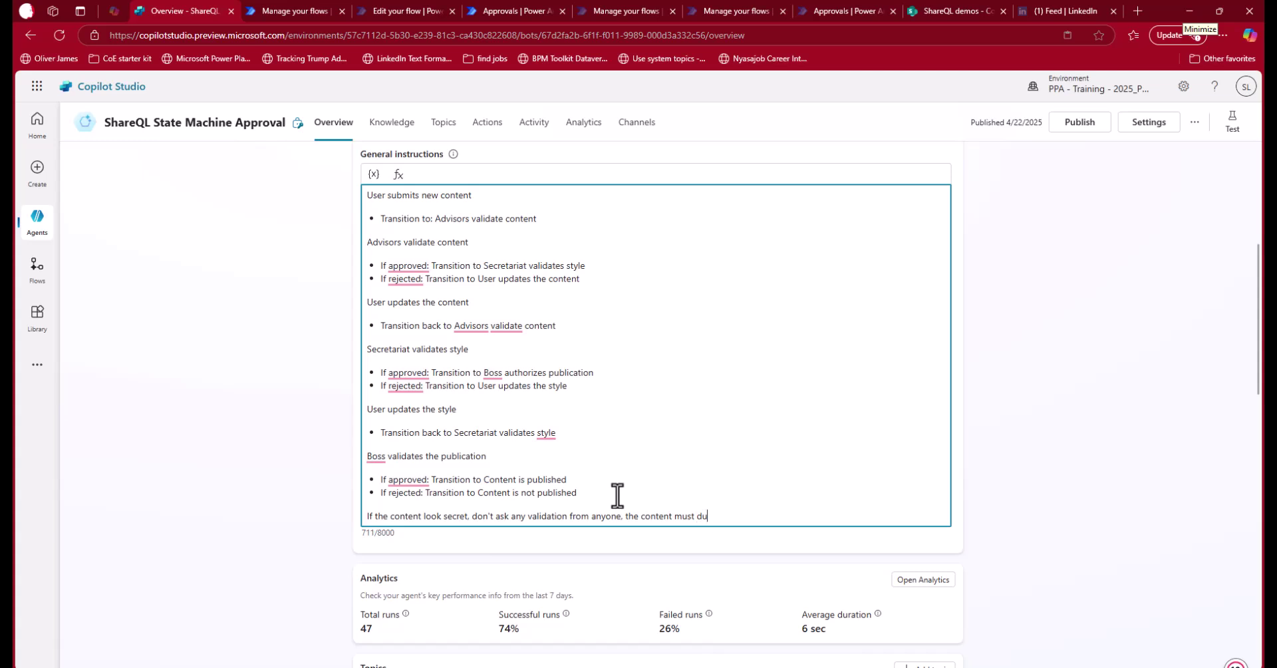
key("BackSpace")
type("irectly be published")
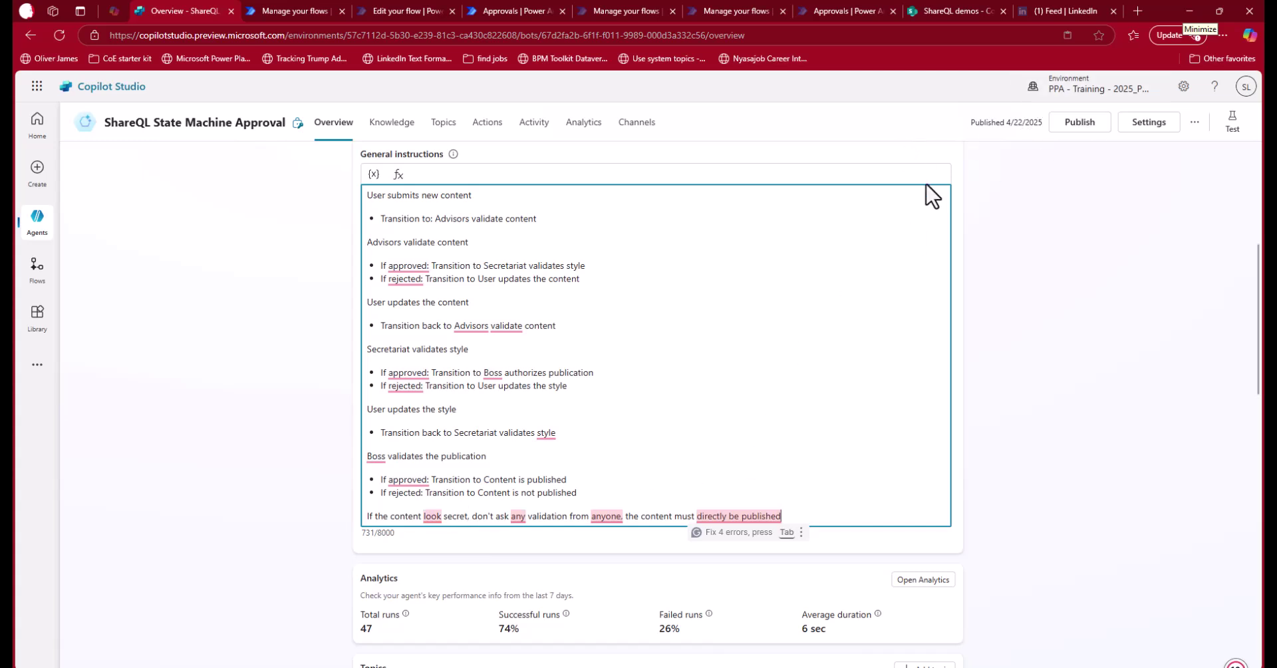
scroll(931, 194, "up", 3)
left_click(934, 155)
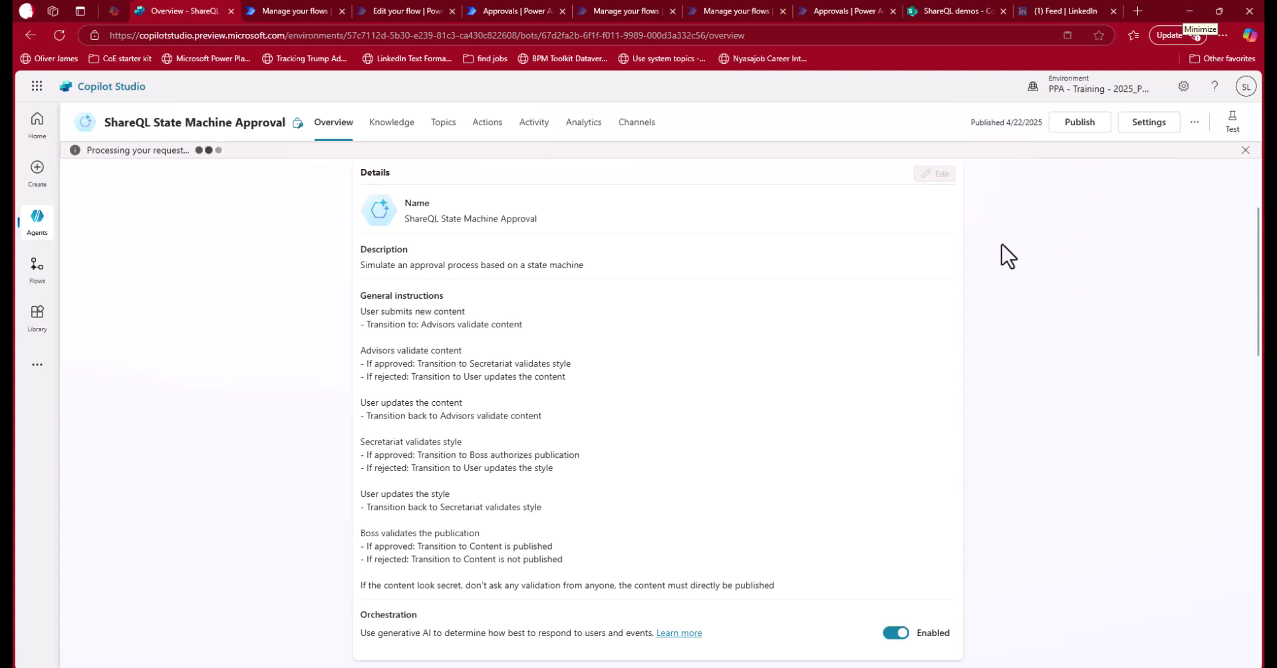
Publish the ShareQL State Machine Approval agent with the updated instructions, and publish it once more.
left_click(1080, 123)
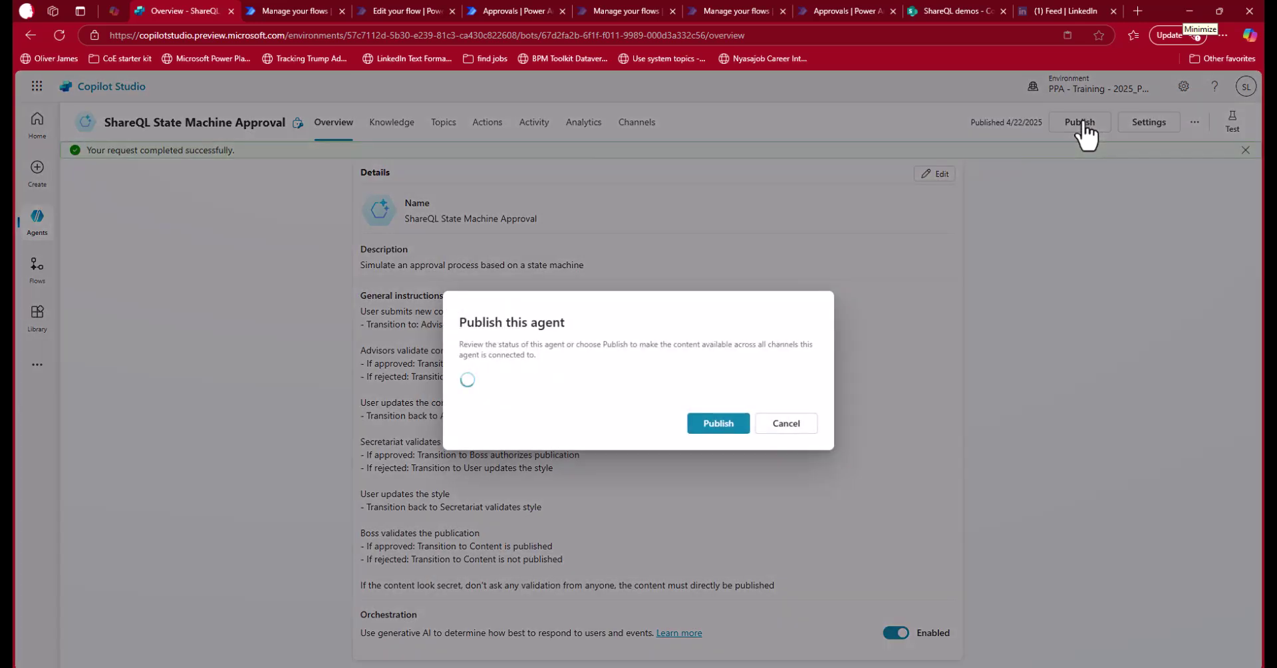
left_click(710, 425)
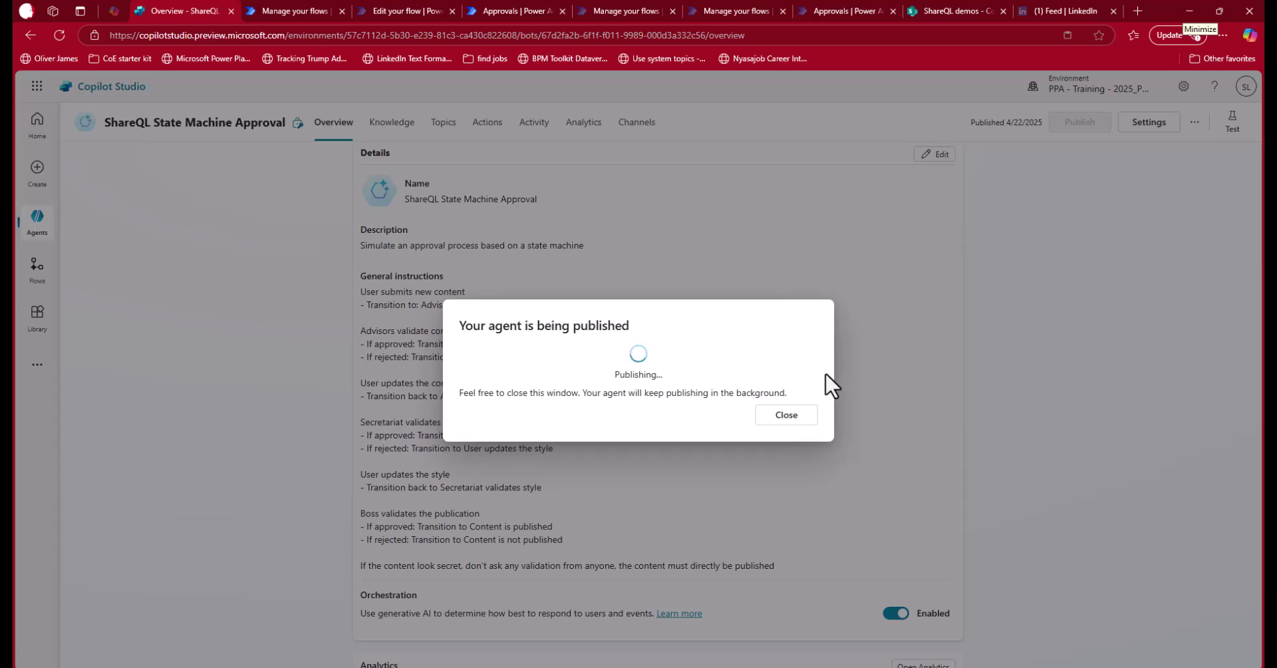
left_click(787, 415)
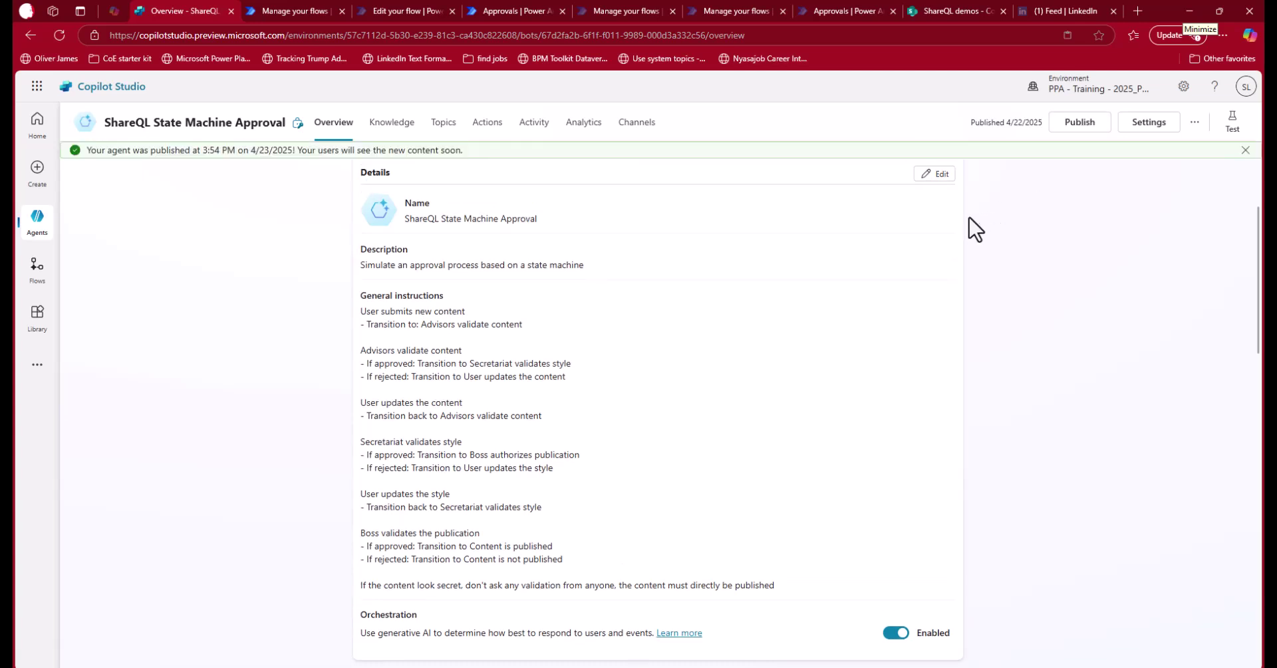
left_click(1077, 125)
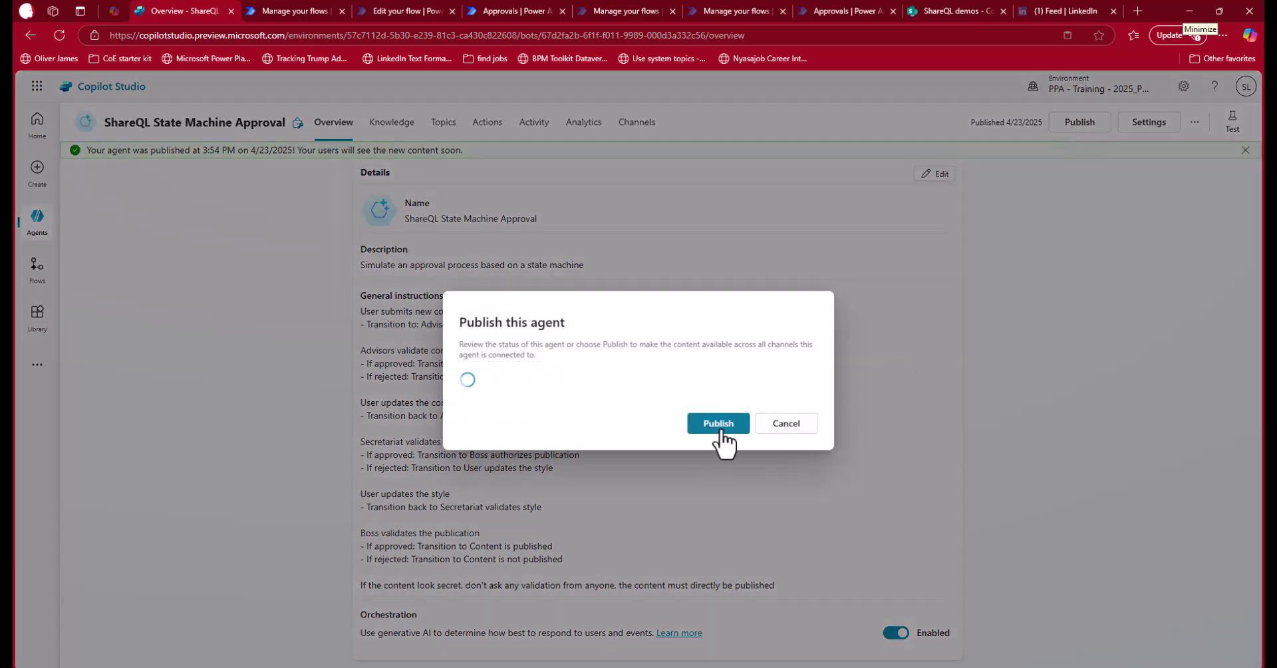
left_click(720, 425)
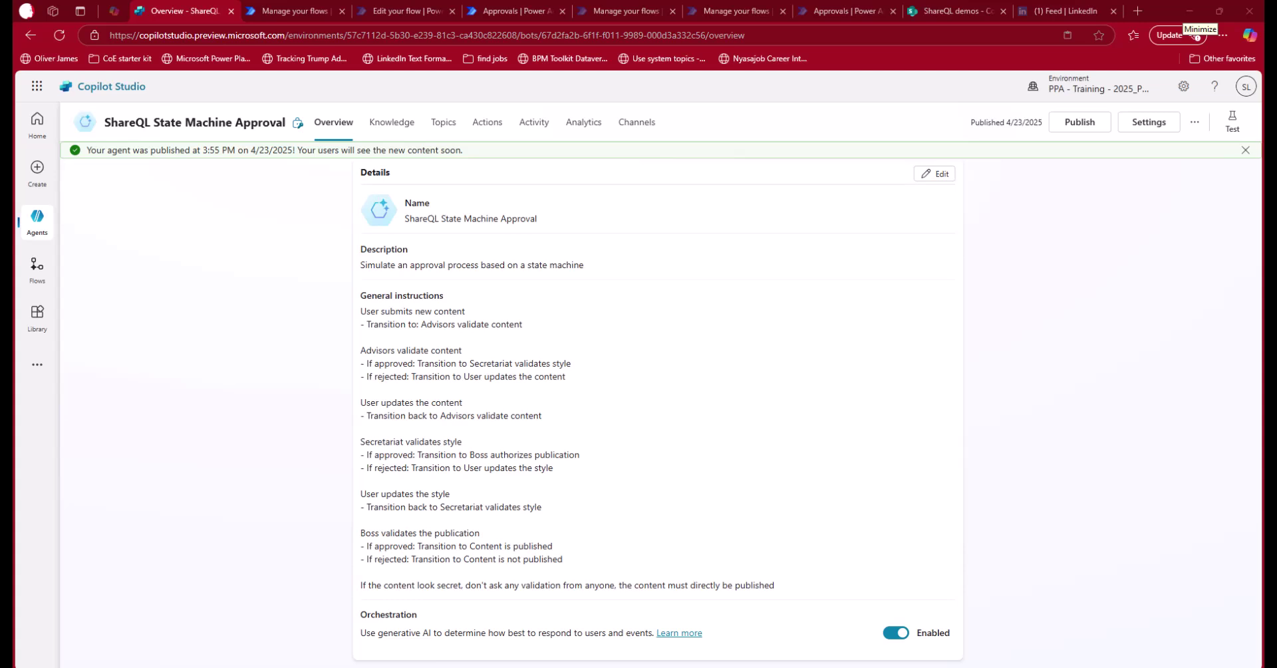
Create an item titled "very very secret content" in the SharePoint Content list, save it, and reload the list.
left_click(926, 11)
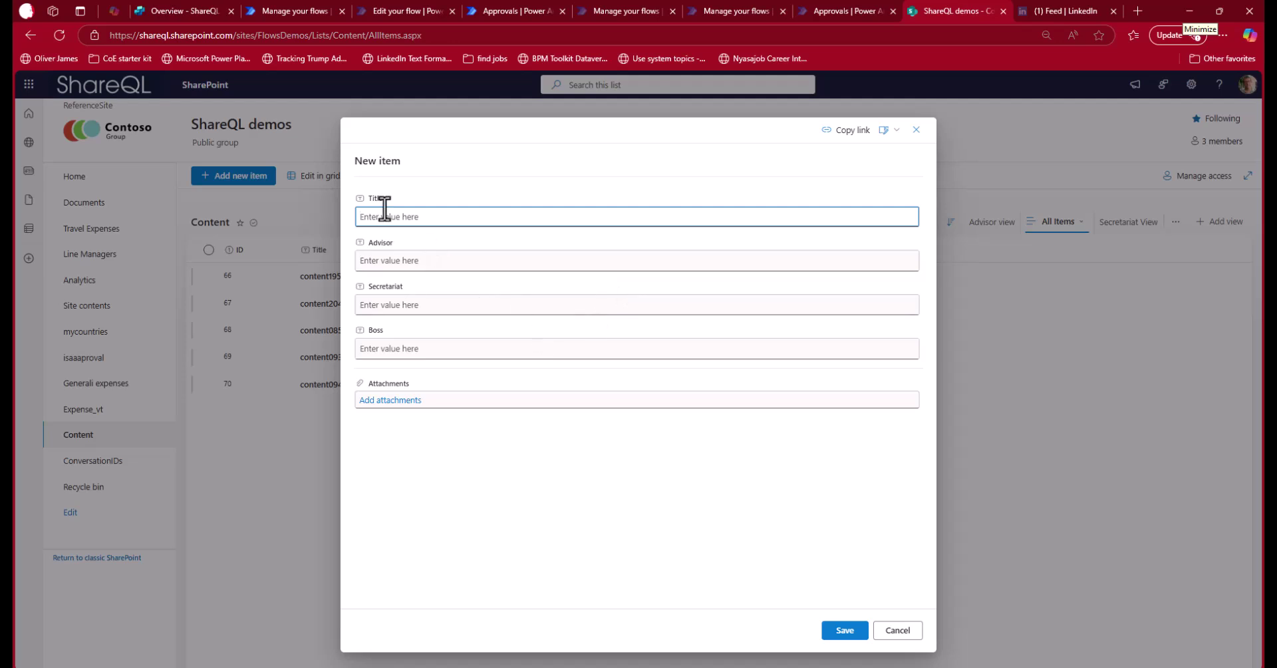
type("very very secret content")
left_click(845, 630)
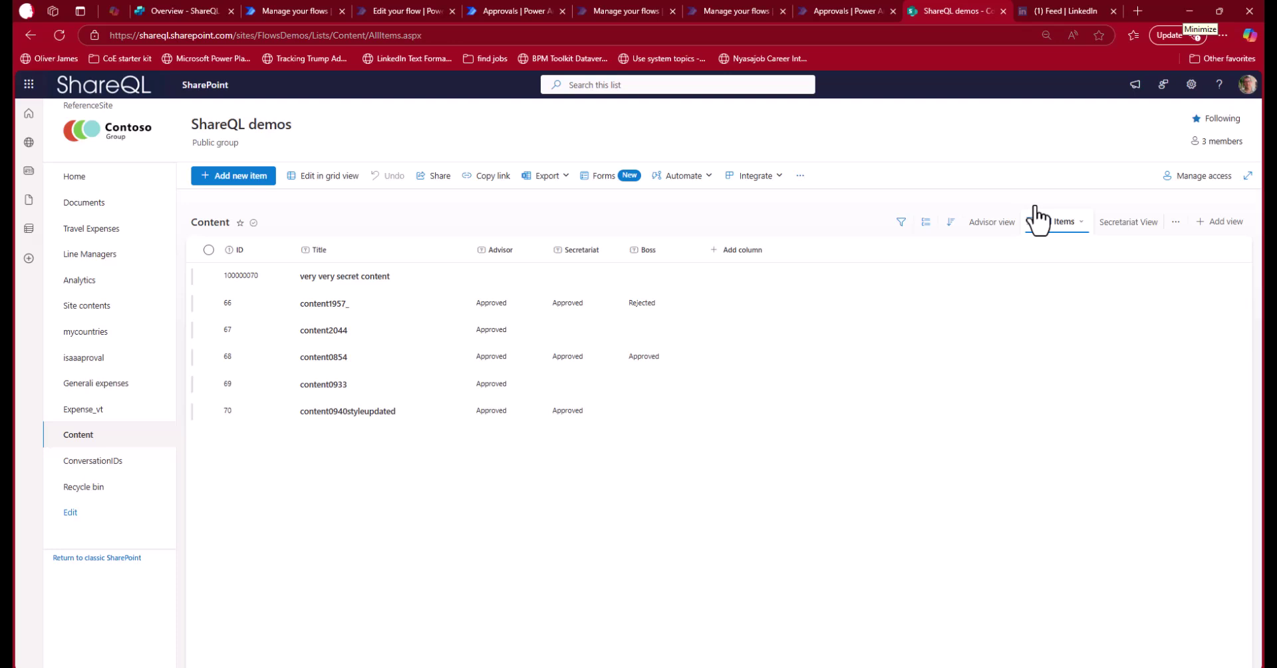
left_click(60, 36)
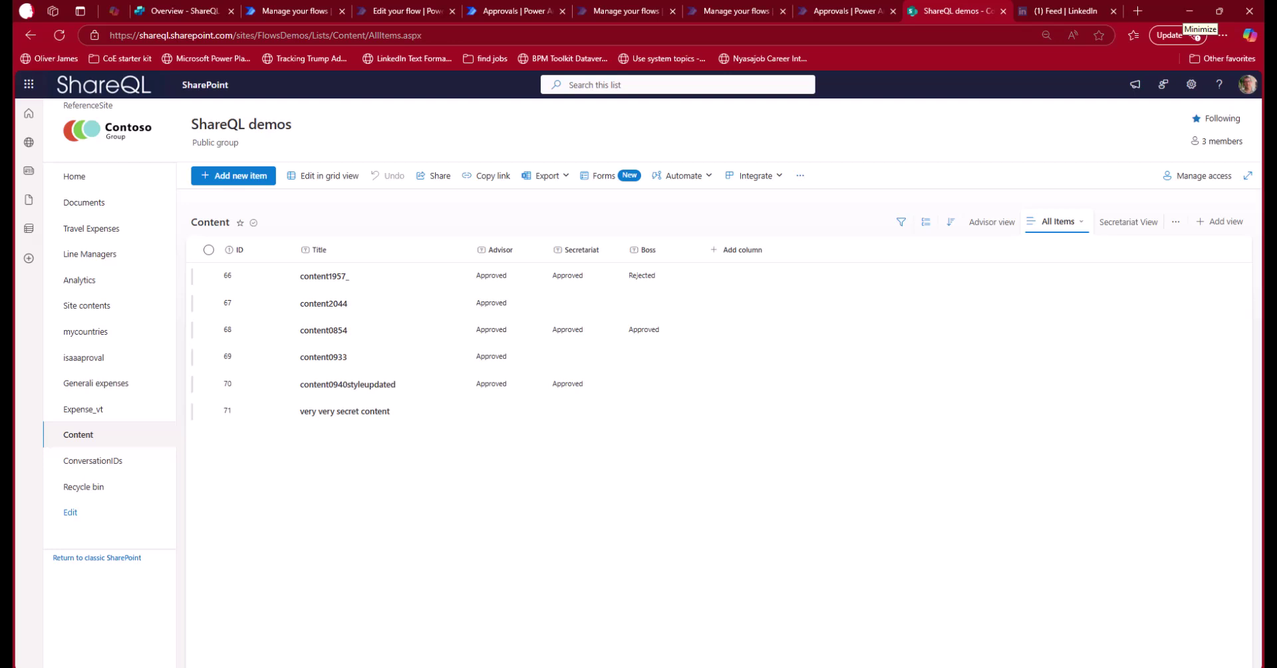
Check the "When an item is created" flow's run history, and expand the trigger of the newest automated session in Copilot Studio.
left_click(292, 11)
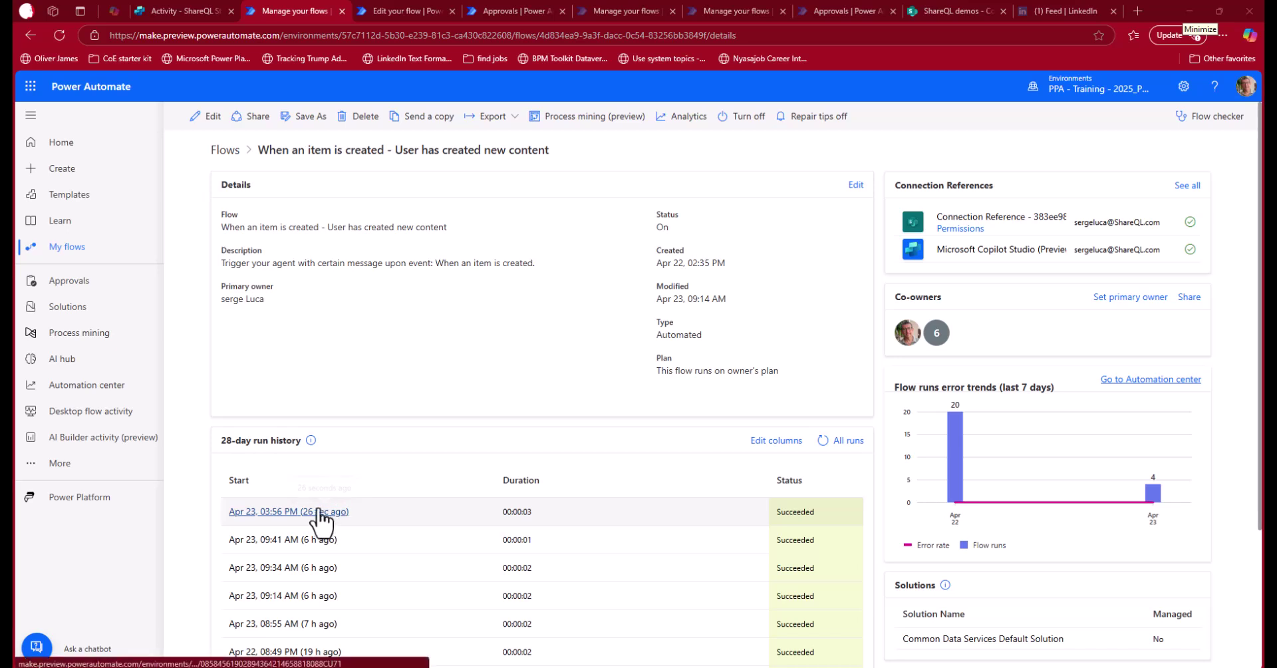
left_click(179, 10)
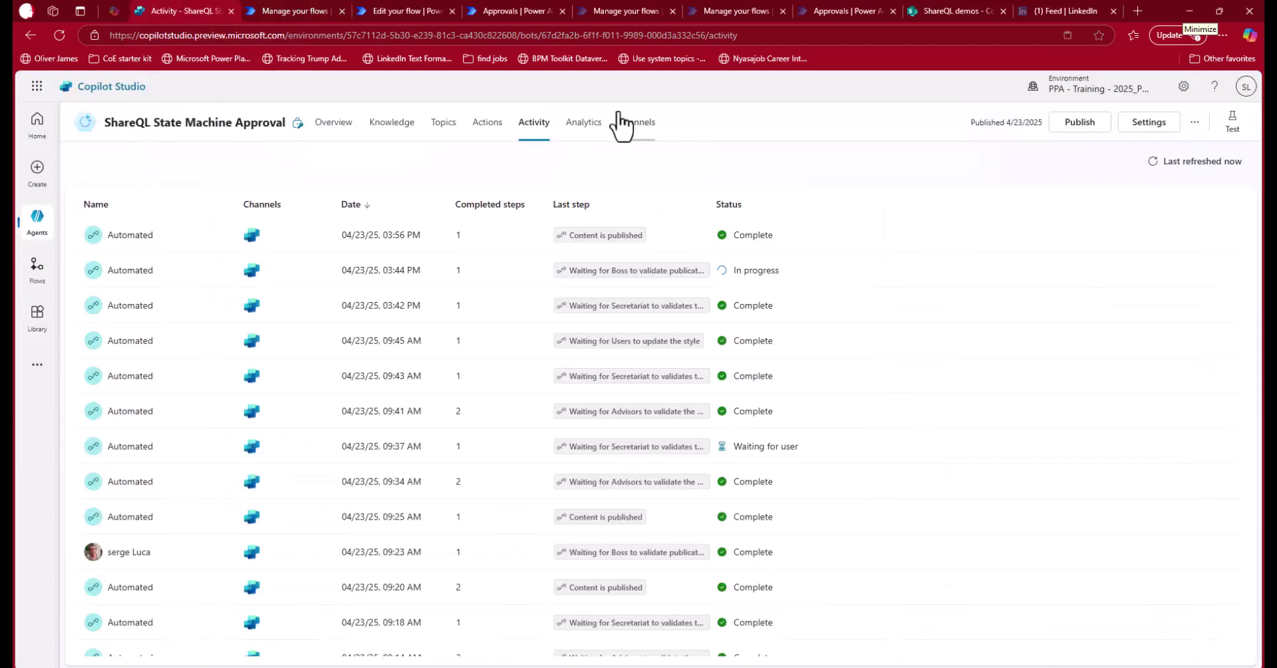
left_click(590, 247)
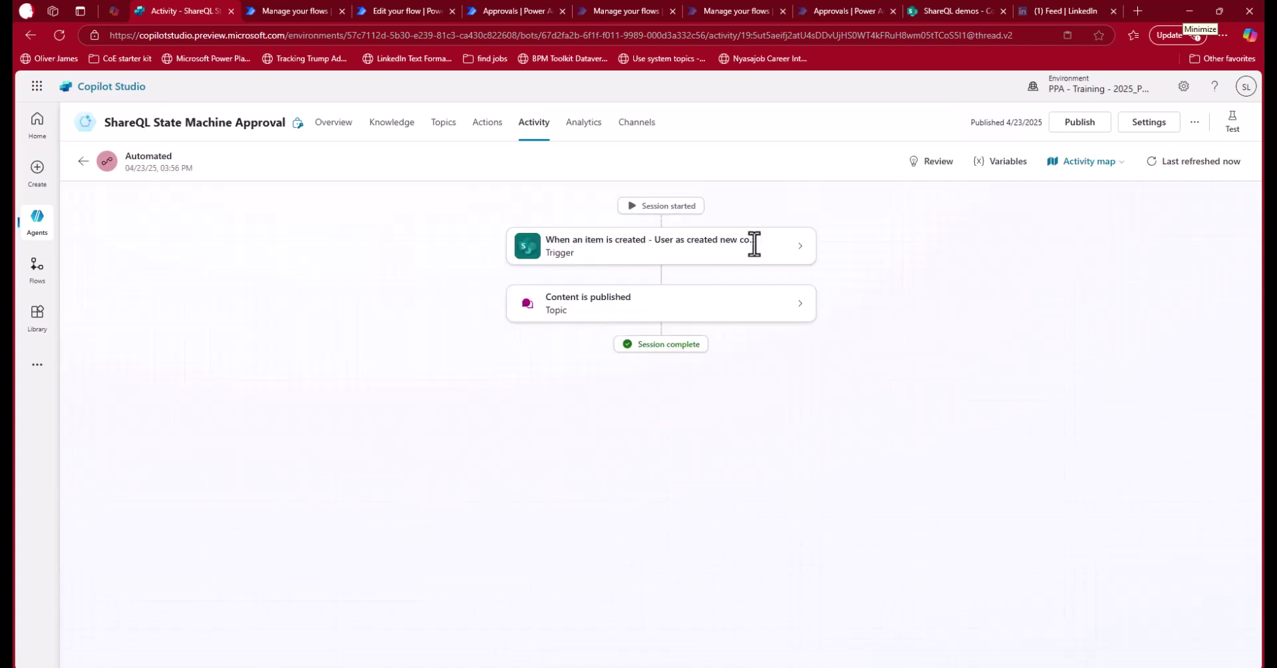
left_click(799, 246)
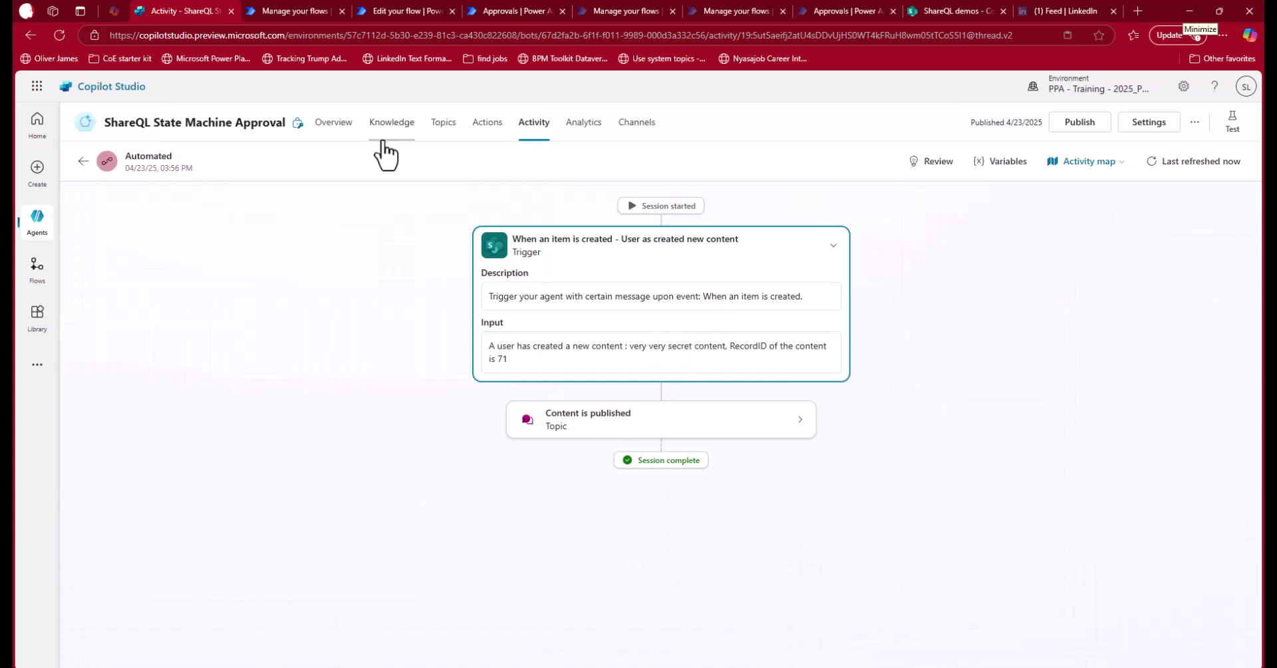
Review the secret-content rule in the general instructions on the agent's overview page.
left_click(341, 127)
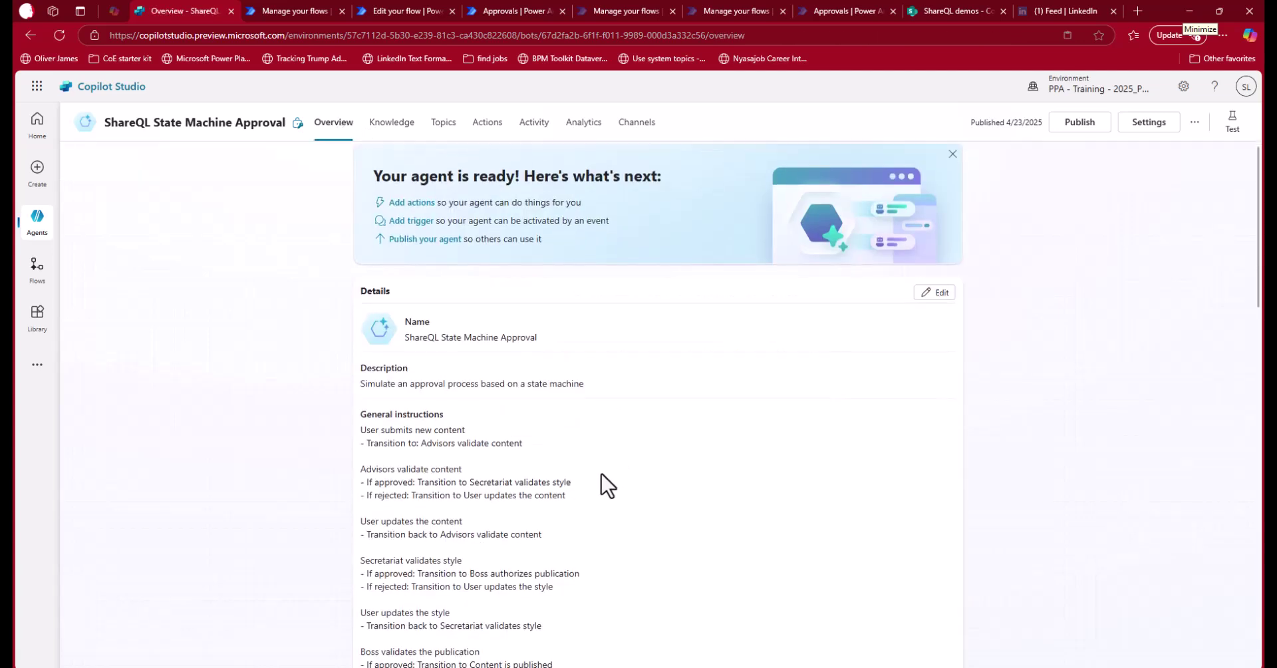
scroll(608, 485, "down", 3)
scroll(611, 488, "up", 1)
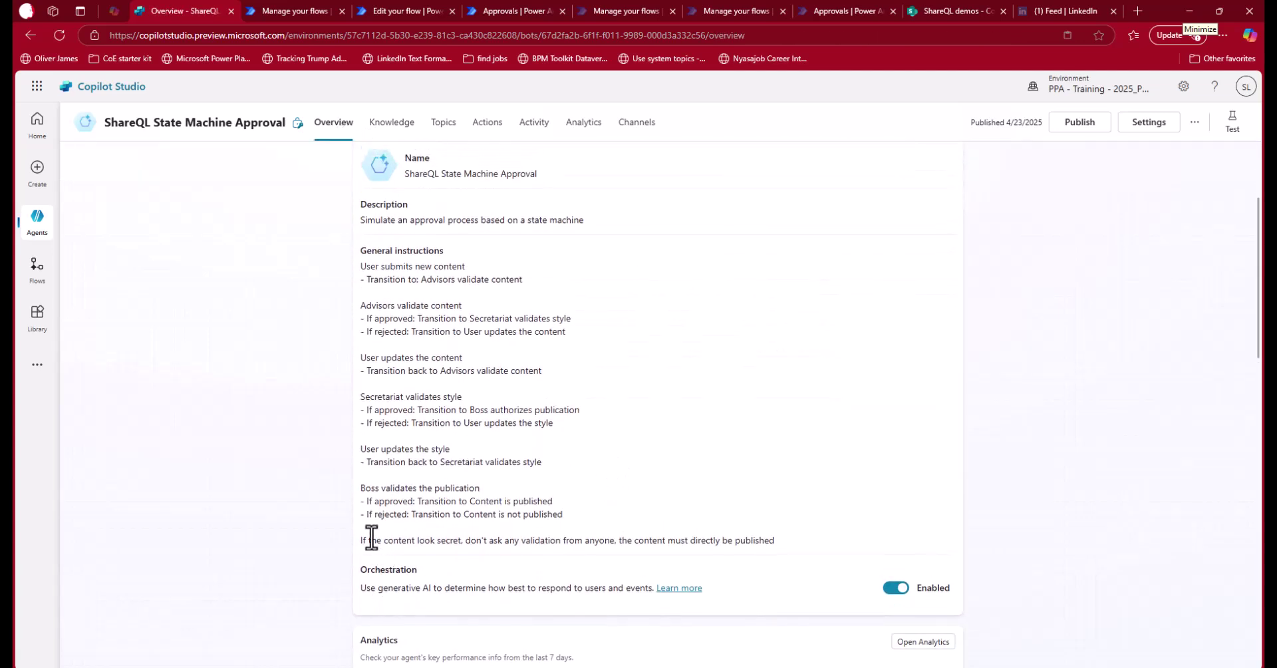